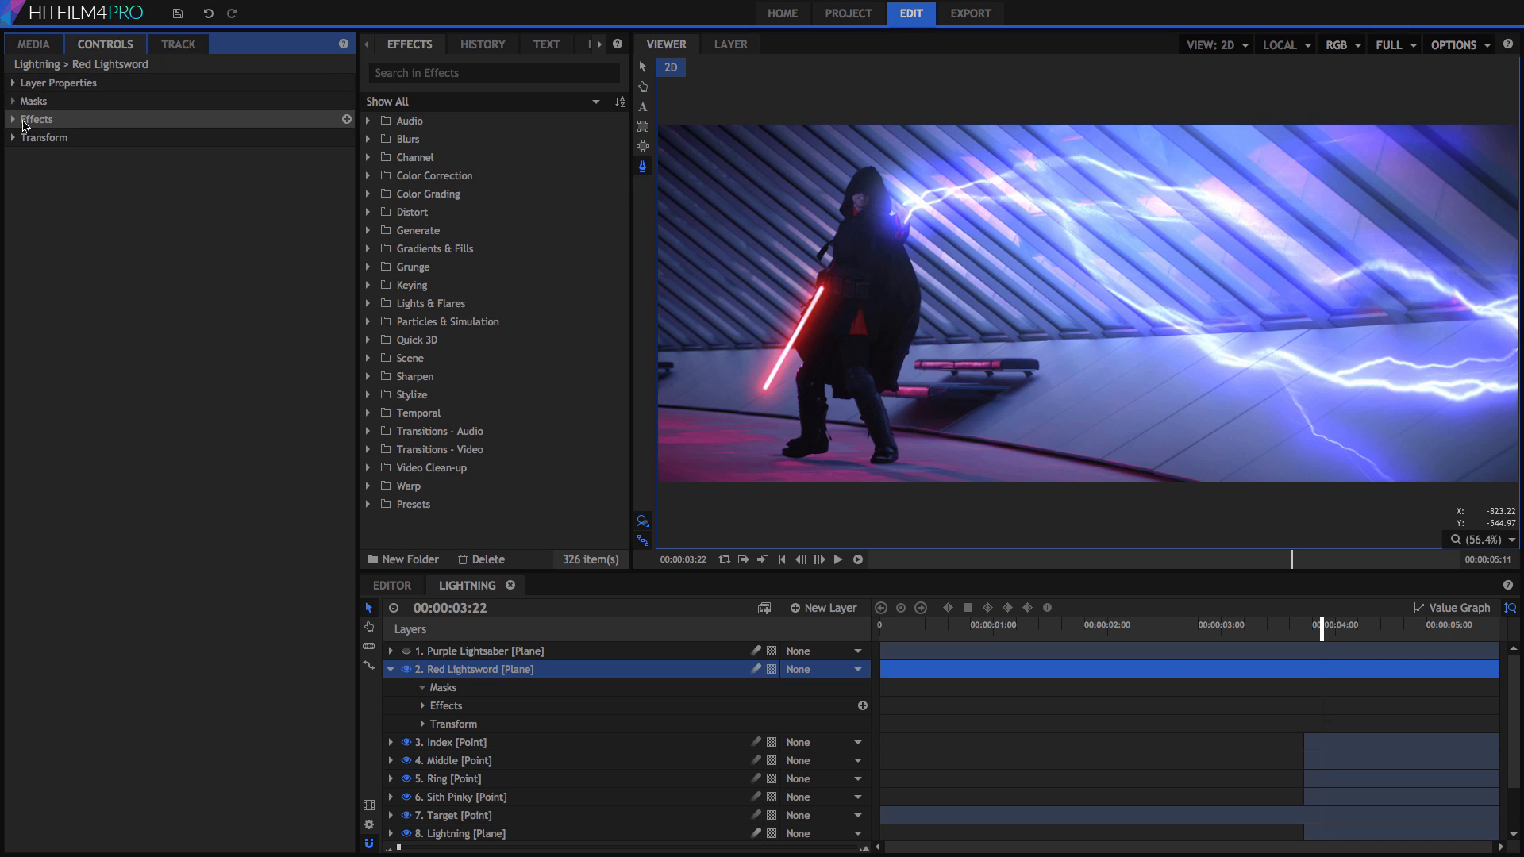
Step: Check the Red Lightsword layer's effects, then hide that layer and make the Purple Lightsaber layer visible
{"action": "left_click", "coordinate": [12, 120]}
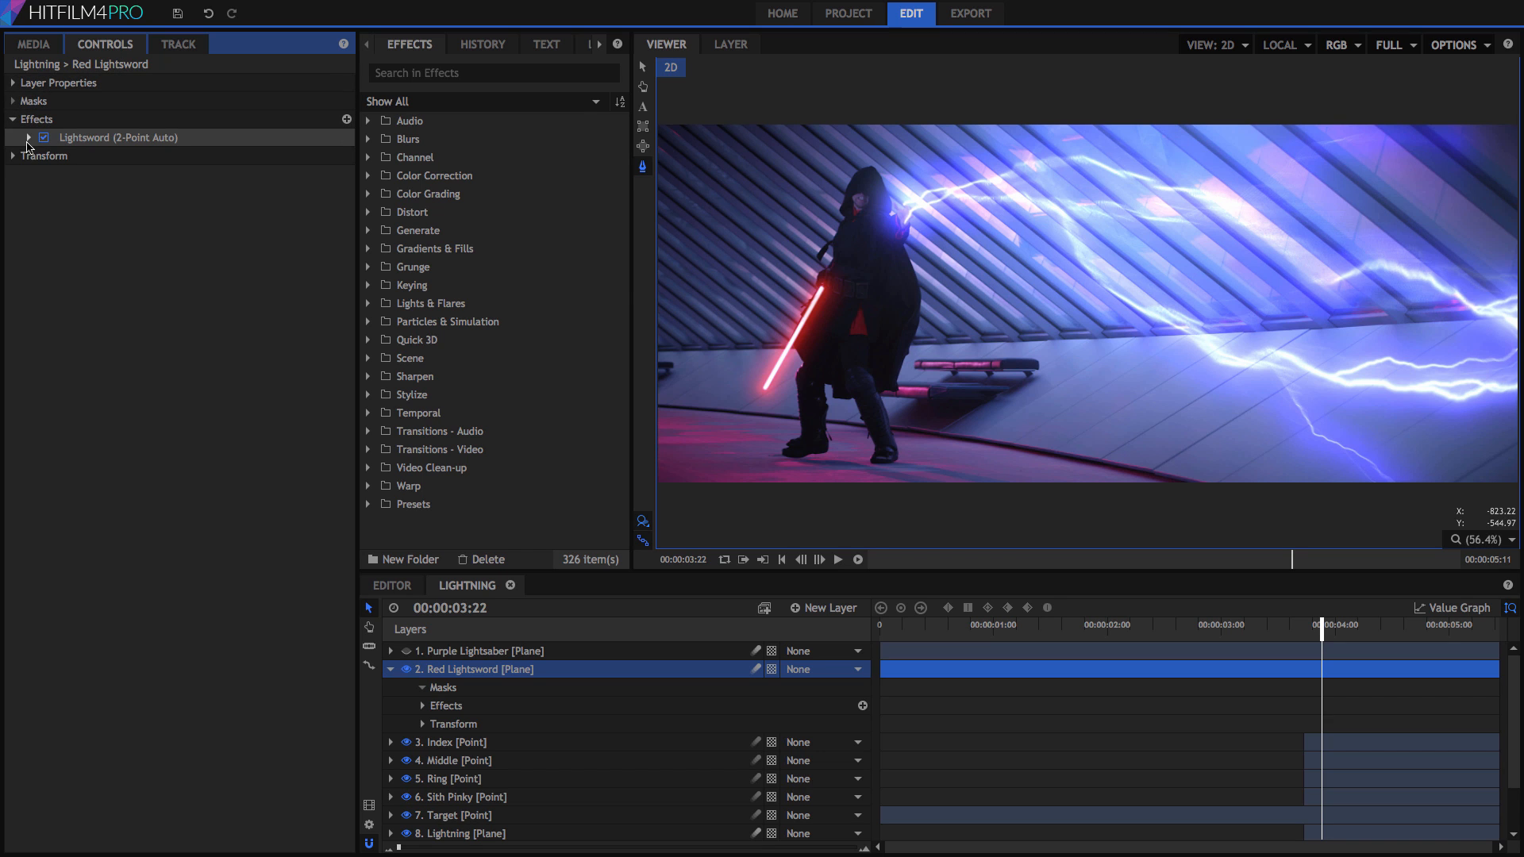
{"action": "left_click", "coordinate": [459, 651]}
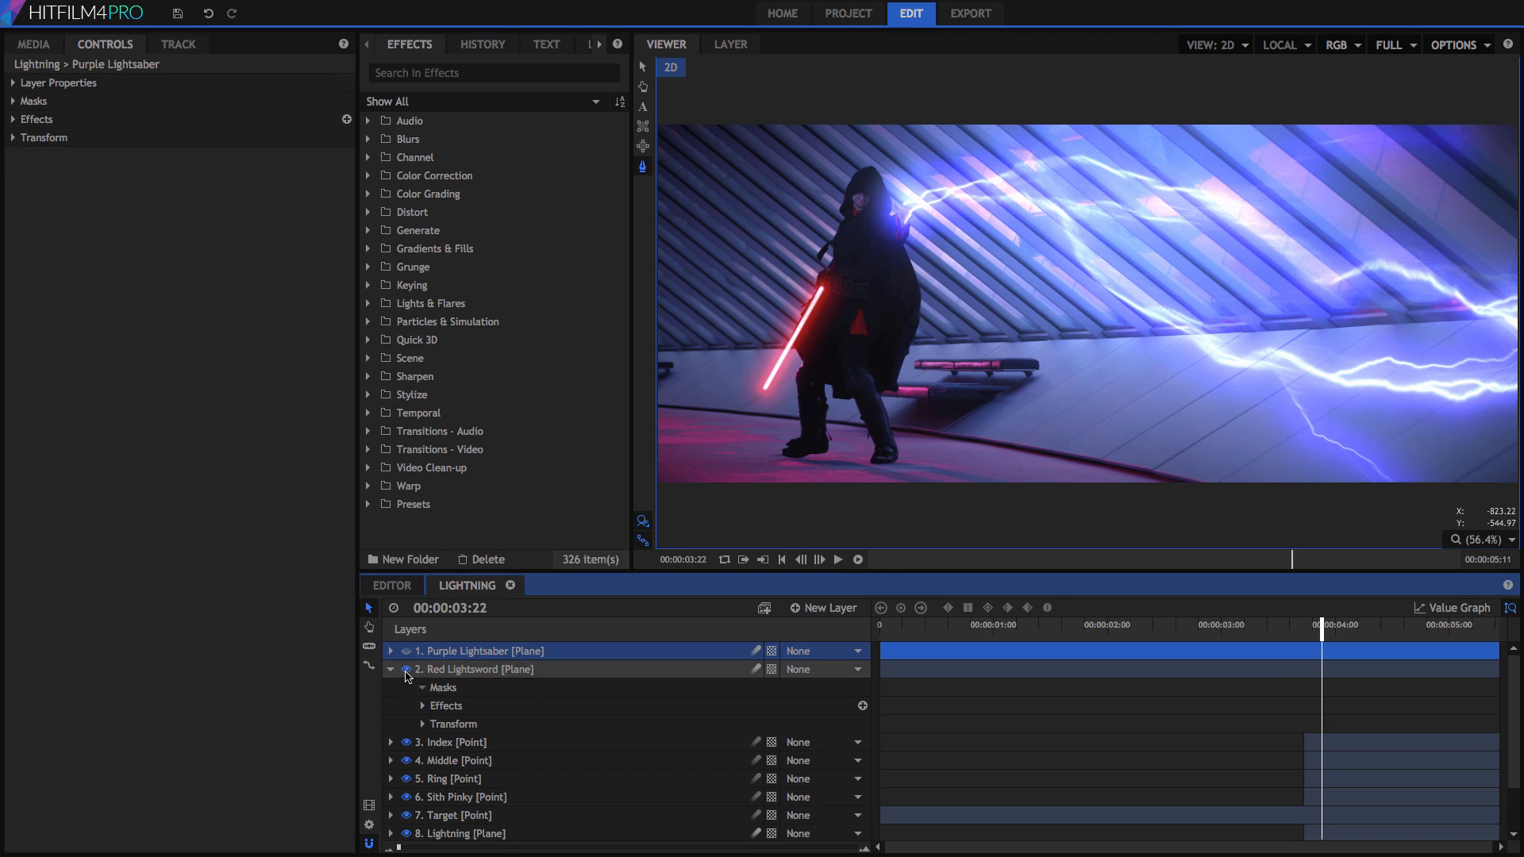
{"action": "left_click", "coordinate": [406, 671]}
{"action": "left_click", "coordinate": [407, 653]}
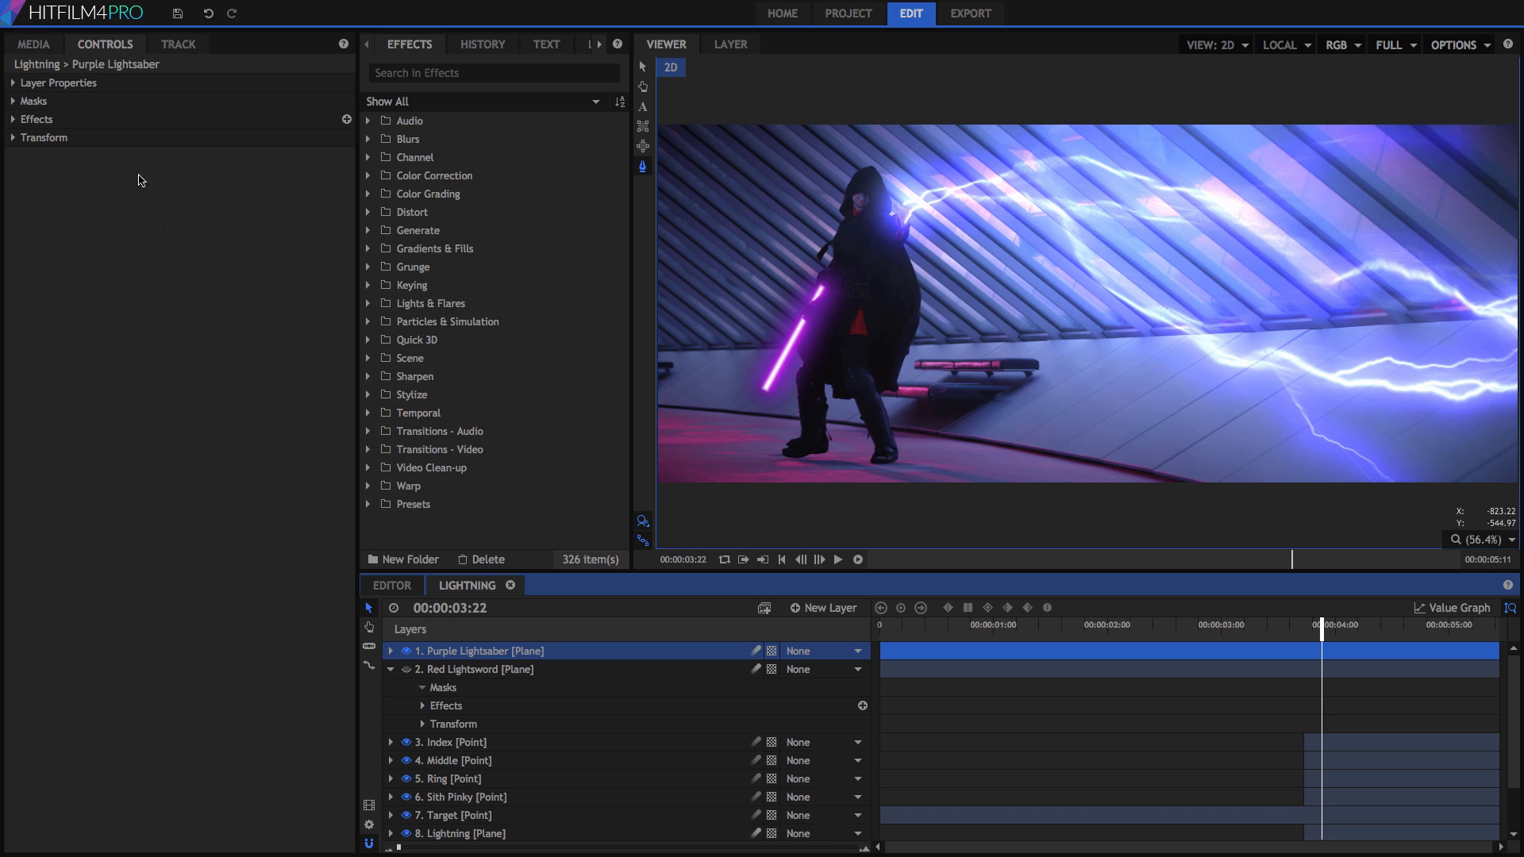
Step: Compare the masks and effects of the Purple Lightsaber layer with those of the Red Lightsword layer
{"action": "left_click", "coordinate": [13, 119]}
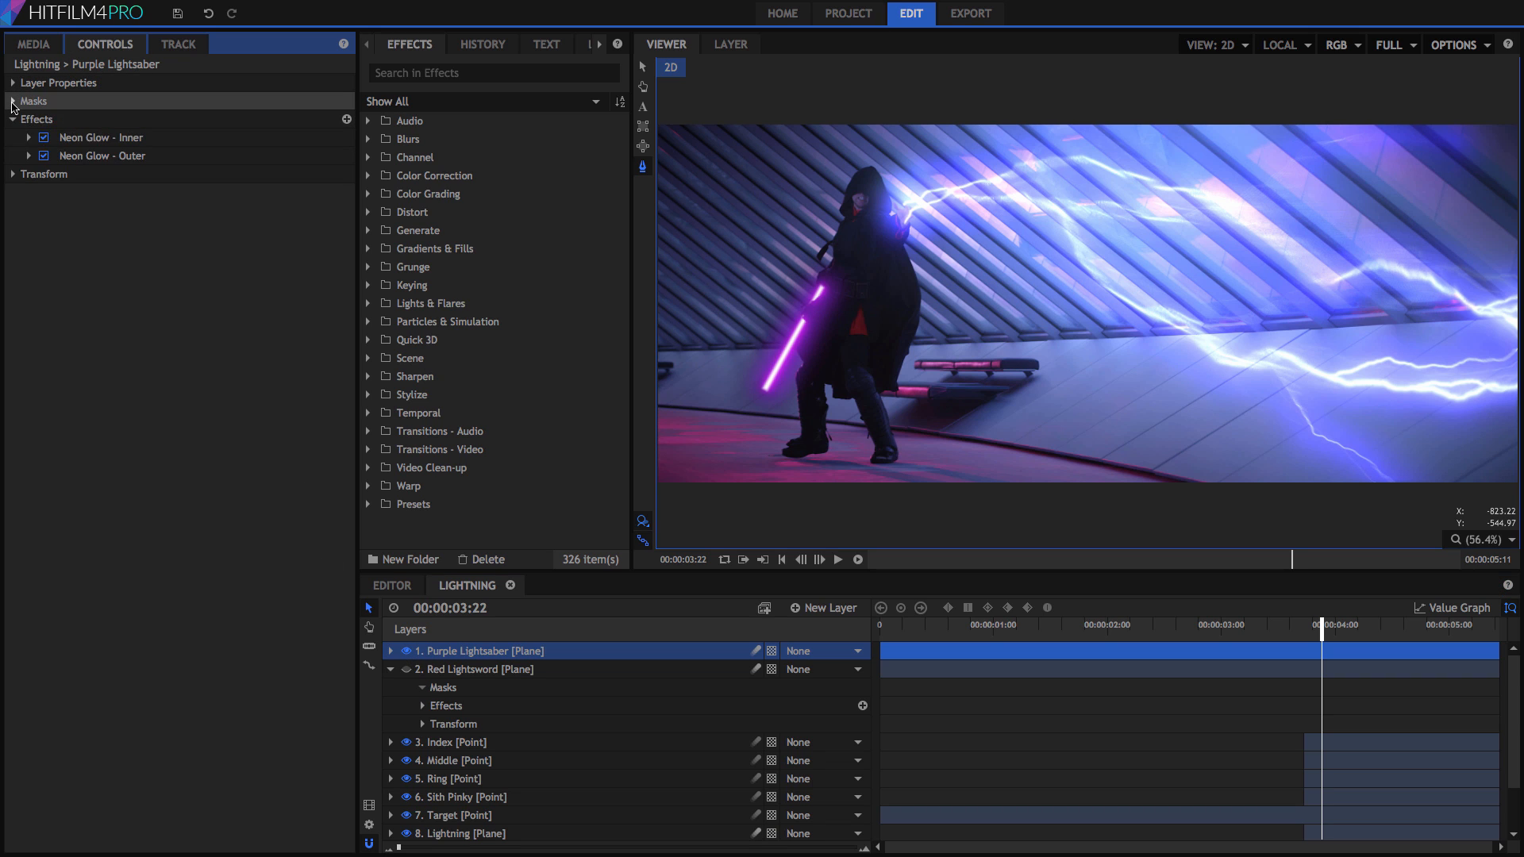
{"action": "left_click", "coordinate": [13, 102]}
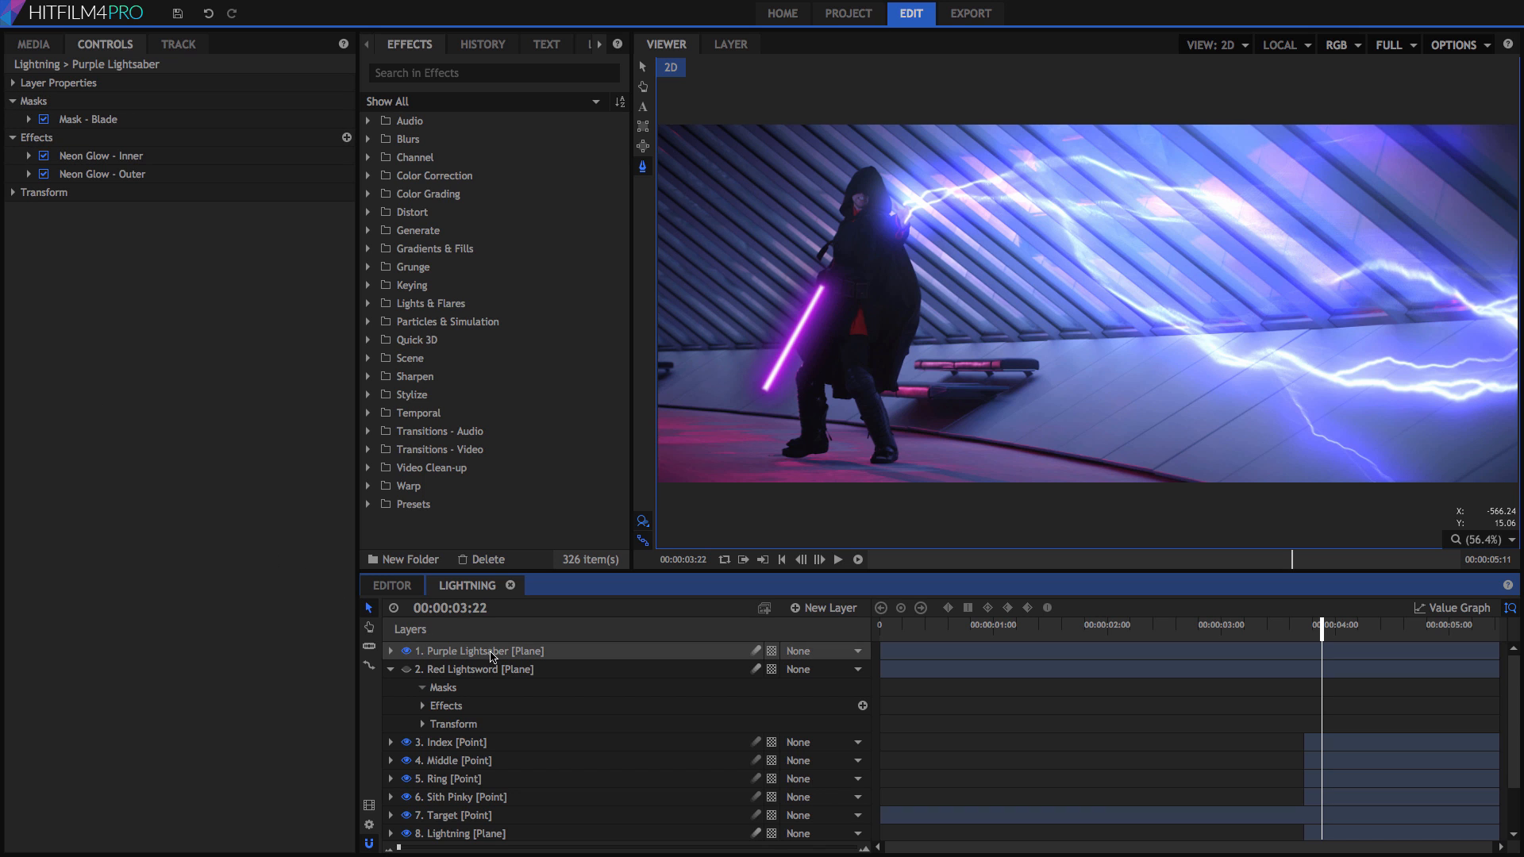
{"action": "left_click", "coordinate": [488, 671]}
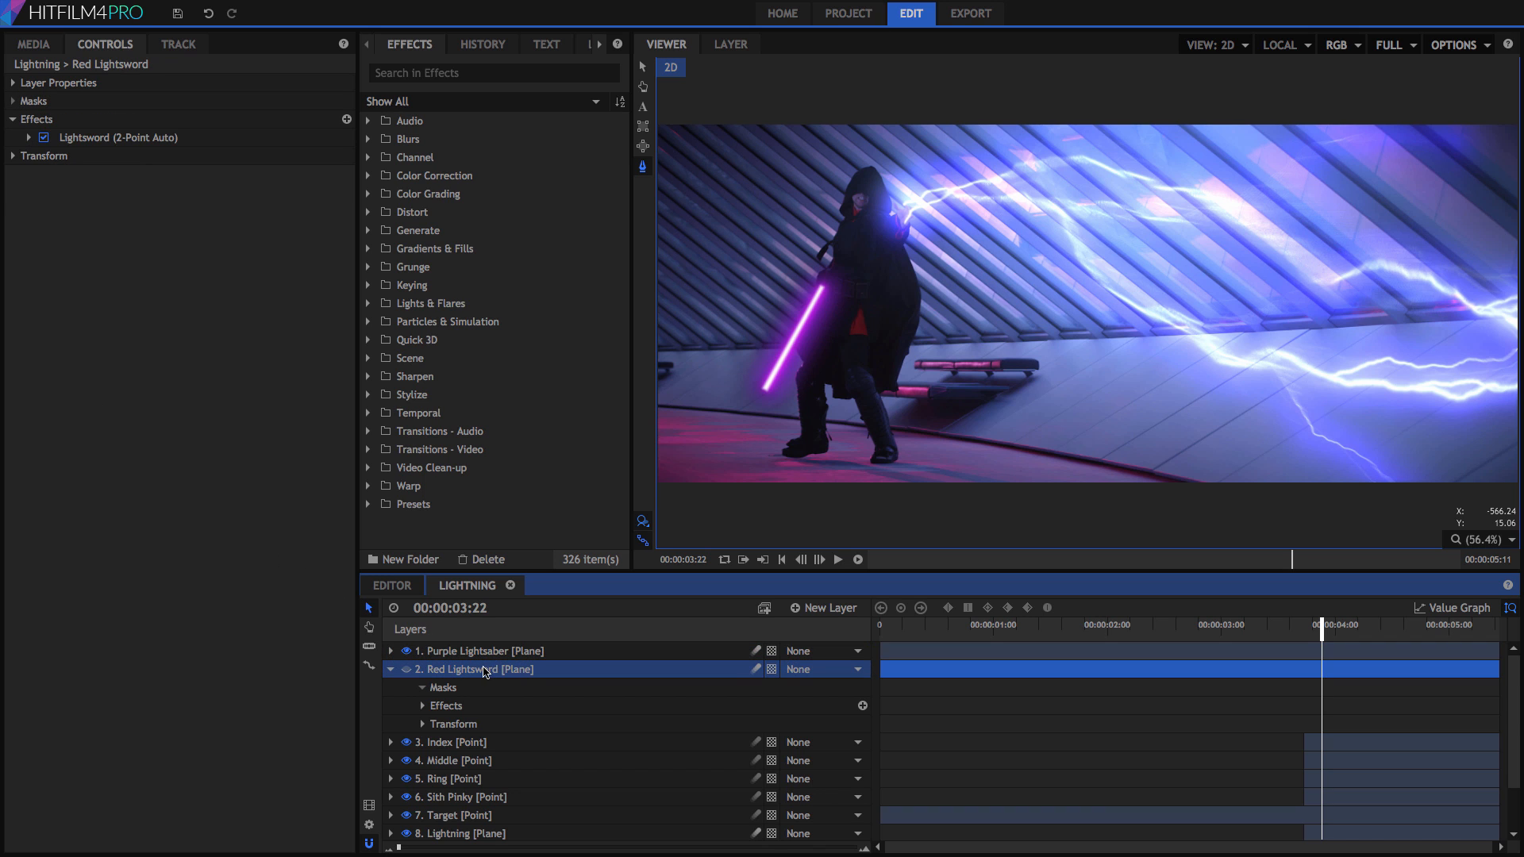
{"action": "left_click", "coordinate": [486, 653]}
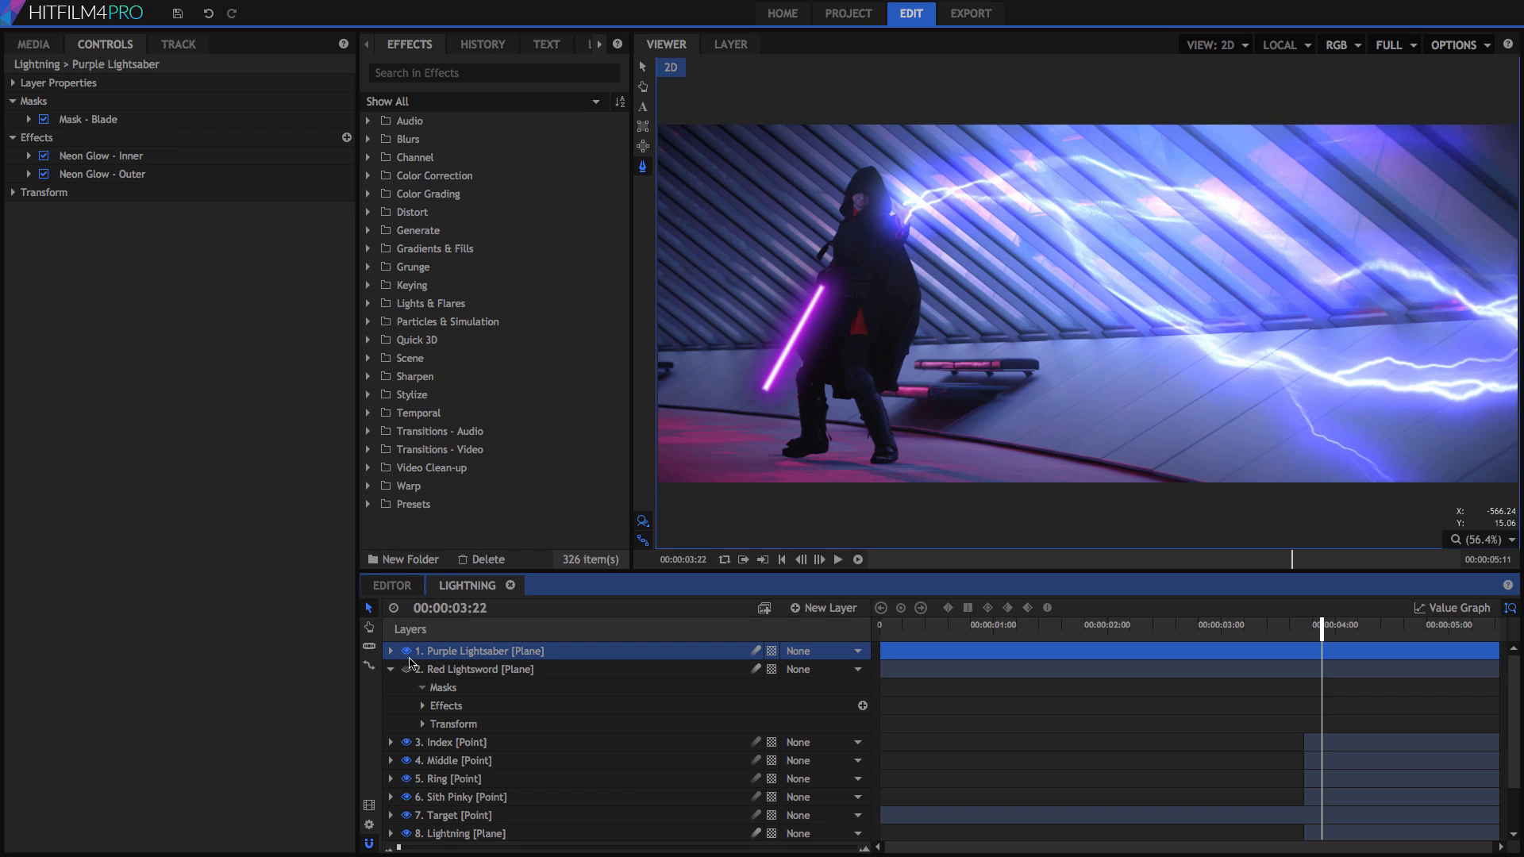
{"action": "left_click", "coordinate": [391, 652]}
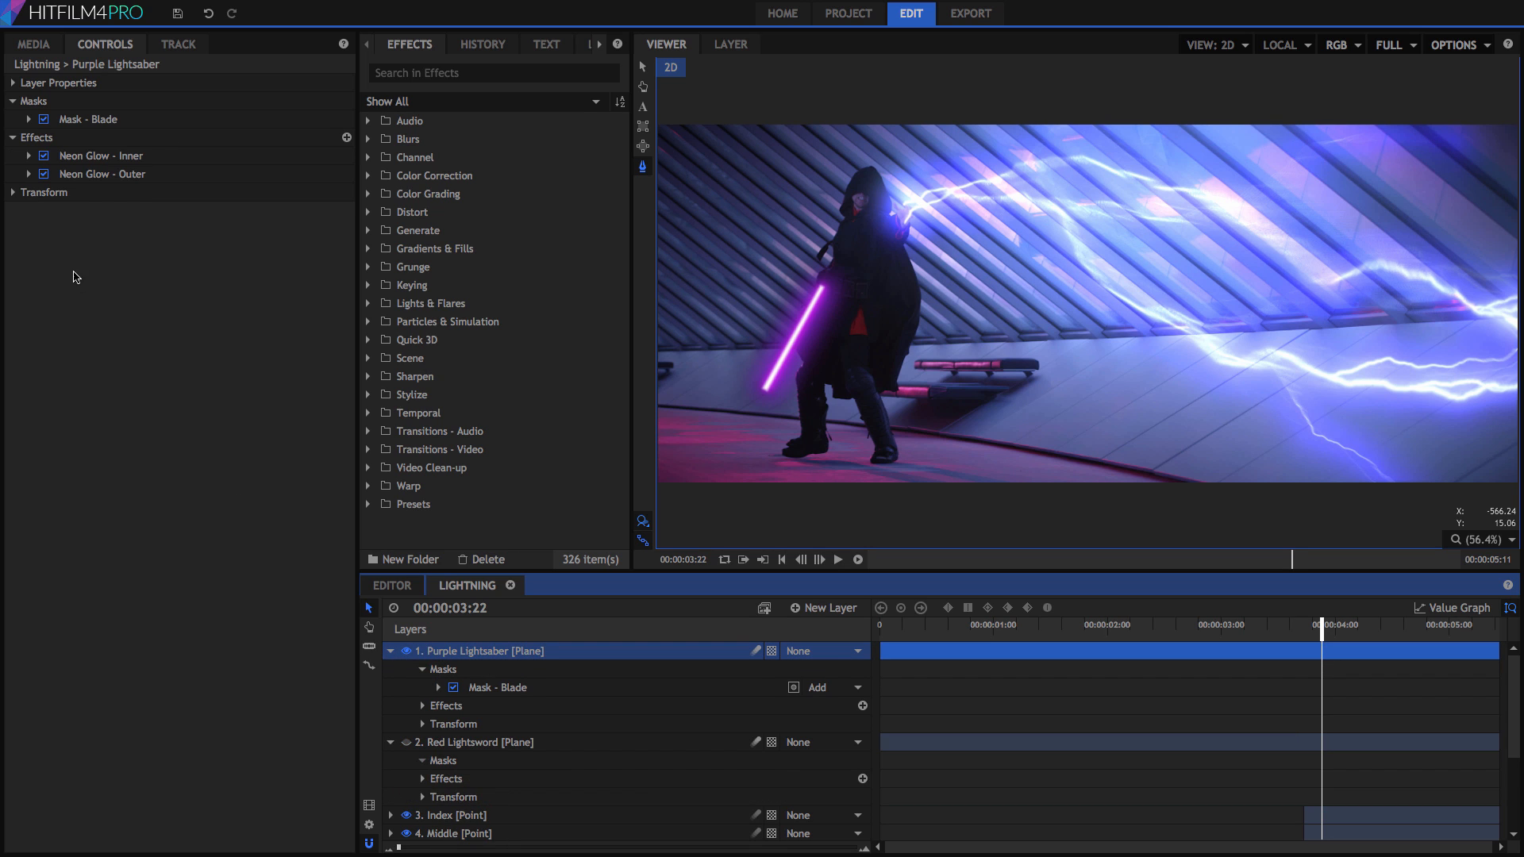
Step: Toggle both Neon Glow effects and the Mask - Blade mask off and on to inspect each one's contribution
{"action": "left_click", "coordinate": [44, 175]}
{"action": "left_click", "coordinate": [44, 156]}
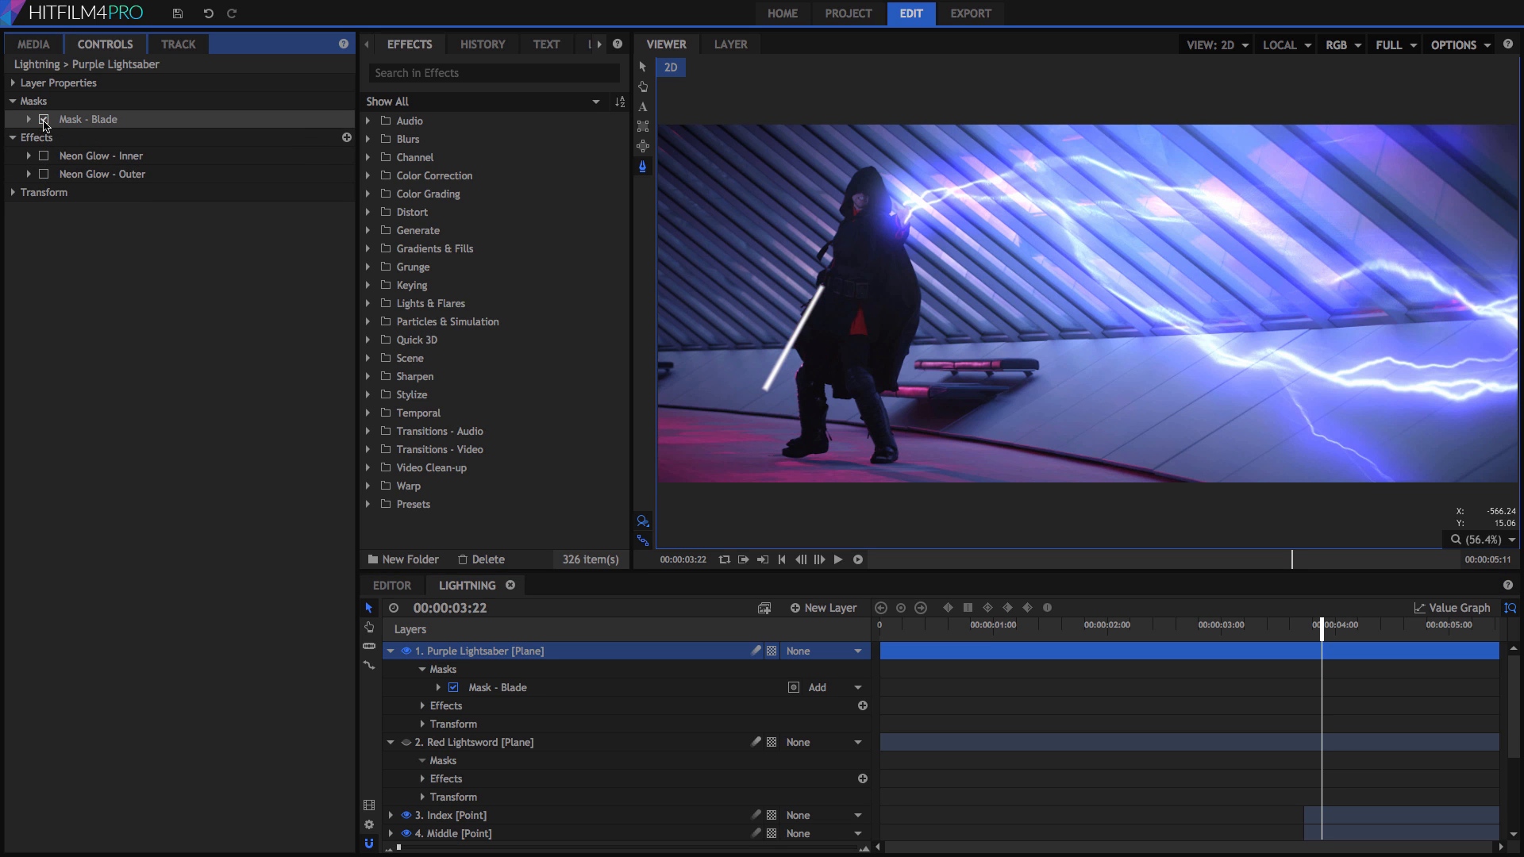
{"action": "left_click", "coordinate": [44, 120]}
{"action": "left_click", "coordinate": [44, 120]}
{"action": "left_click", "coordinate": [44, 156]}
{"action": "left_click", "coordinate": [44, 175]}
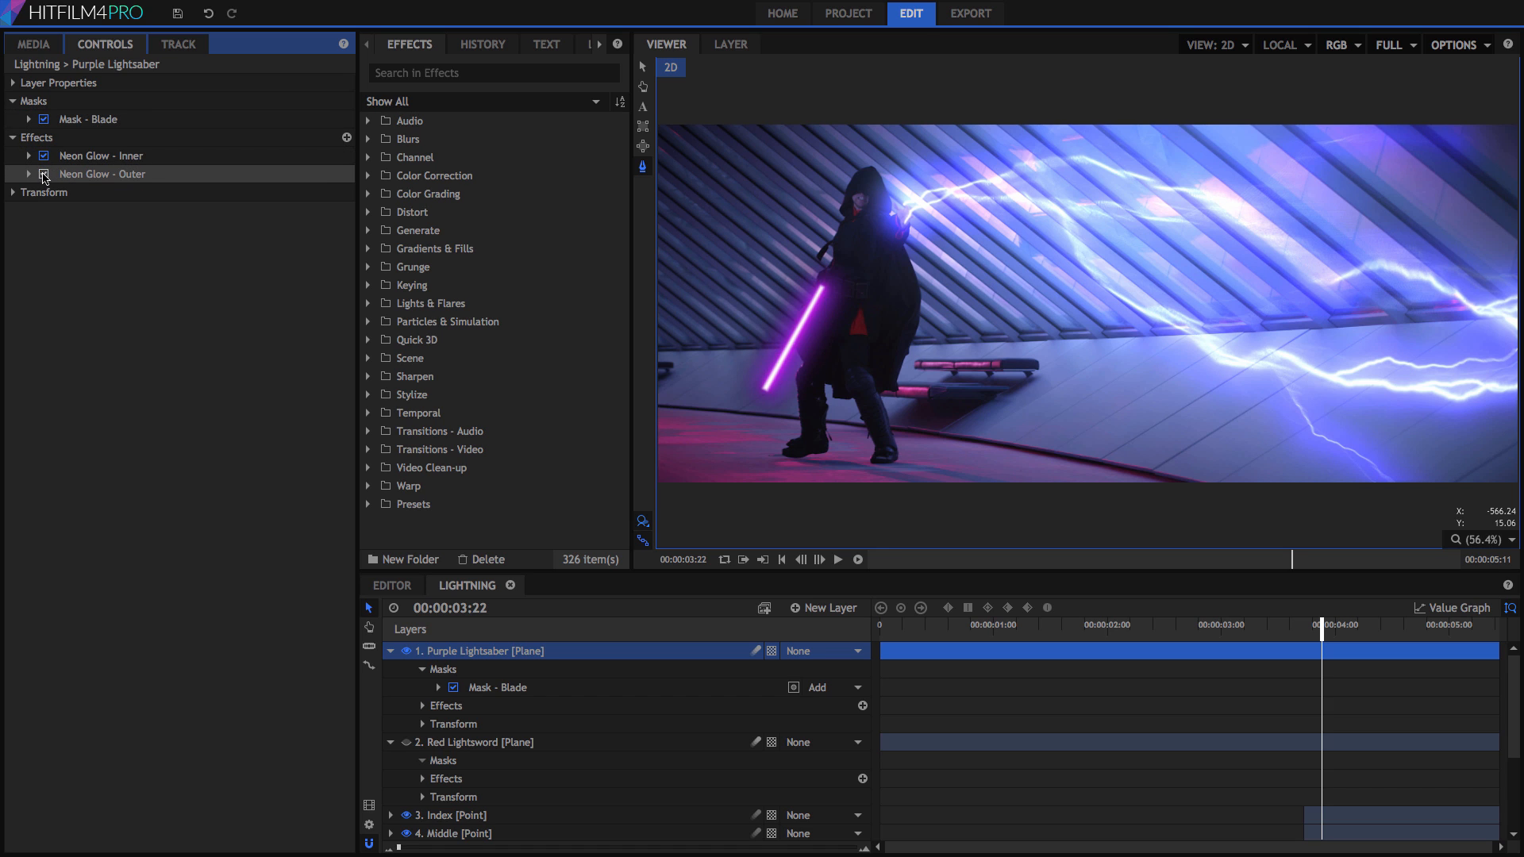
Step: Disable the inner and outer Neon Glow effects on the Purple Lightsaber layer and select the Mask - Blade mask
{"action": "left_click", "coordinate": [44, 174]}
{"action": "left_click", "coordinate": [45, 156]}
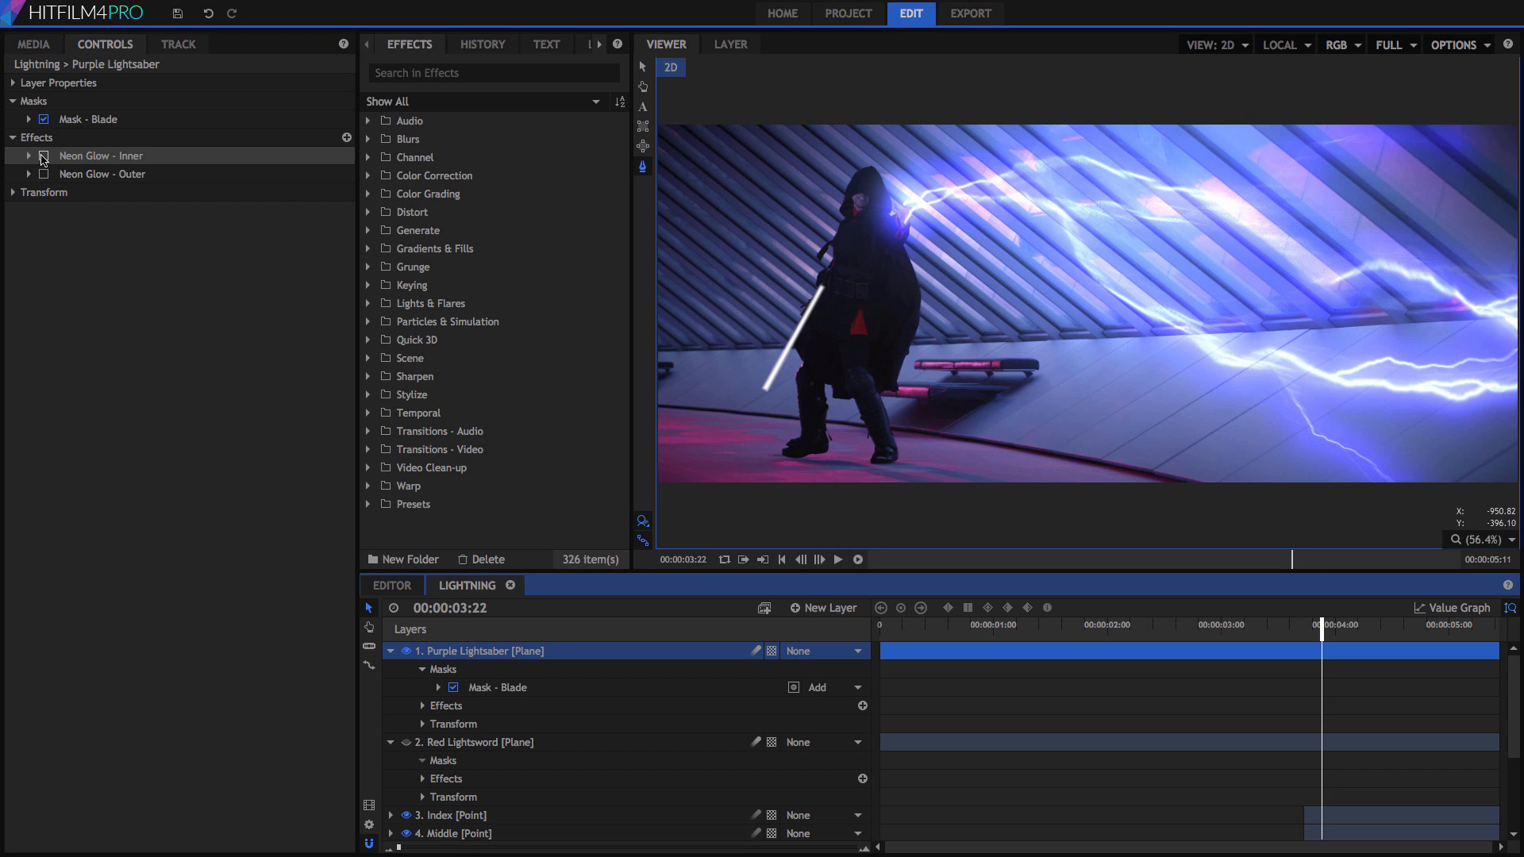
{"action": "left_click", "coordinate": [86, 120]}
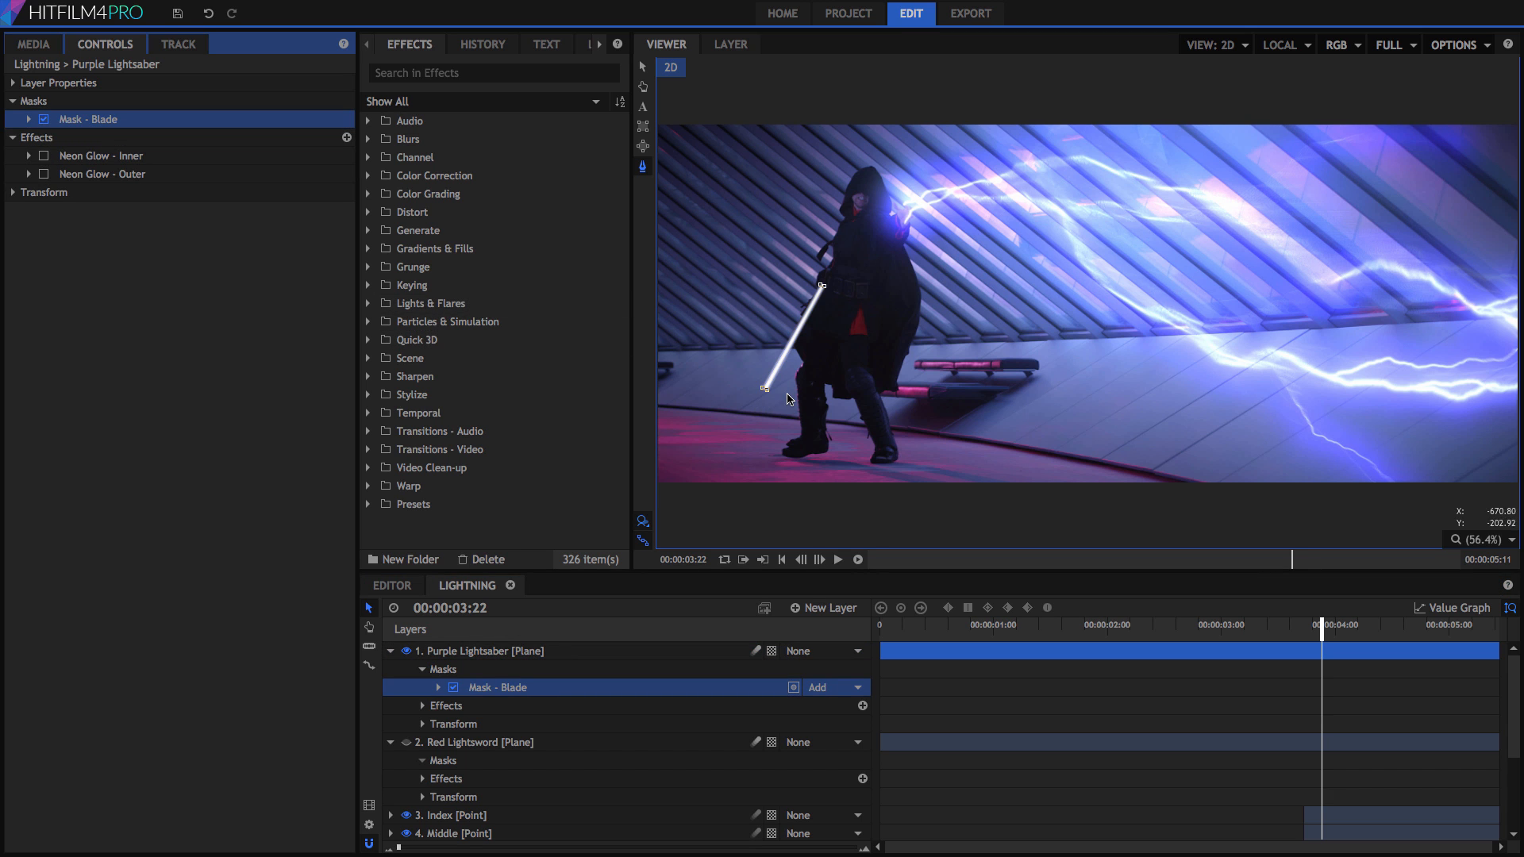
{"action": "scroll", "coordinate": [705, 392], "scroll_direction": "up", "scroll_amount": 5}
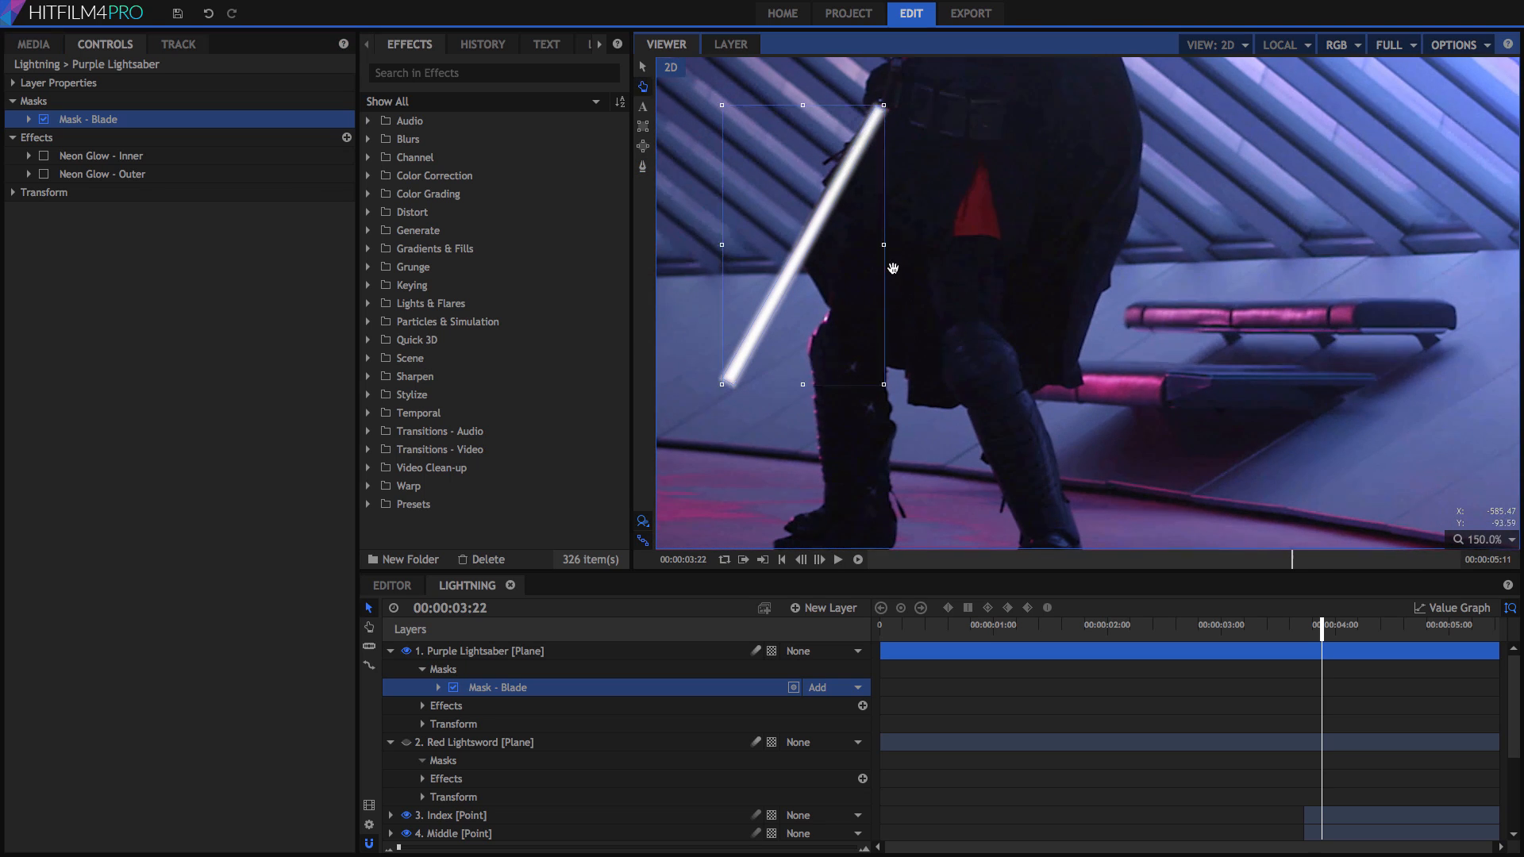
{"action": "left_click_drag", "start_coordinate": [893, 269], "coordinate": [1019, 338]}
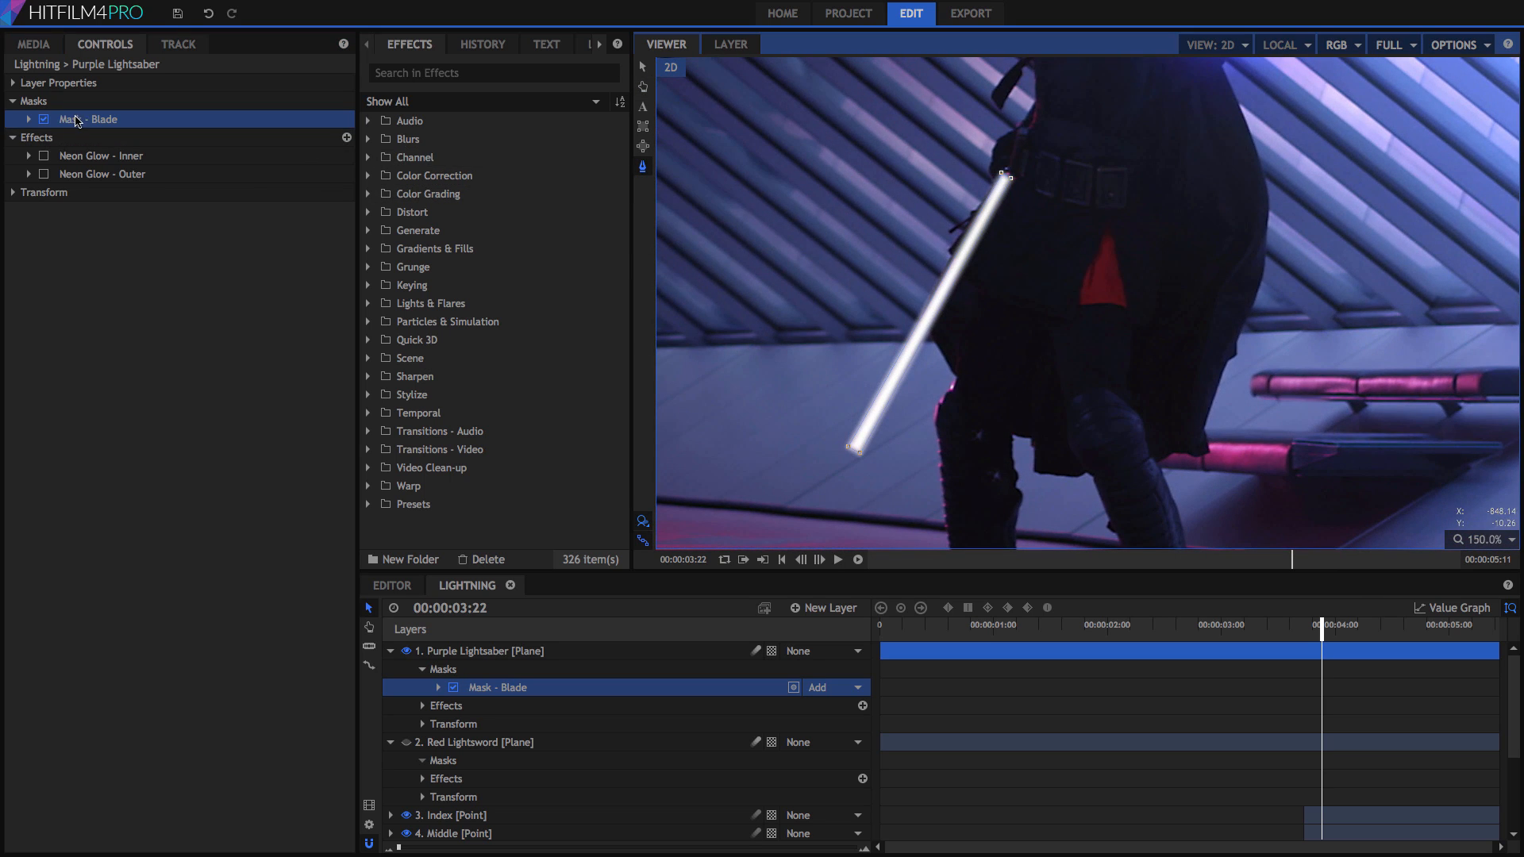
Step: Examine the blend mode options of the Mask - Blade mask without changing them
{"action": "left_click", "coordinate": [29, 119]}
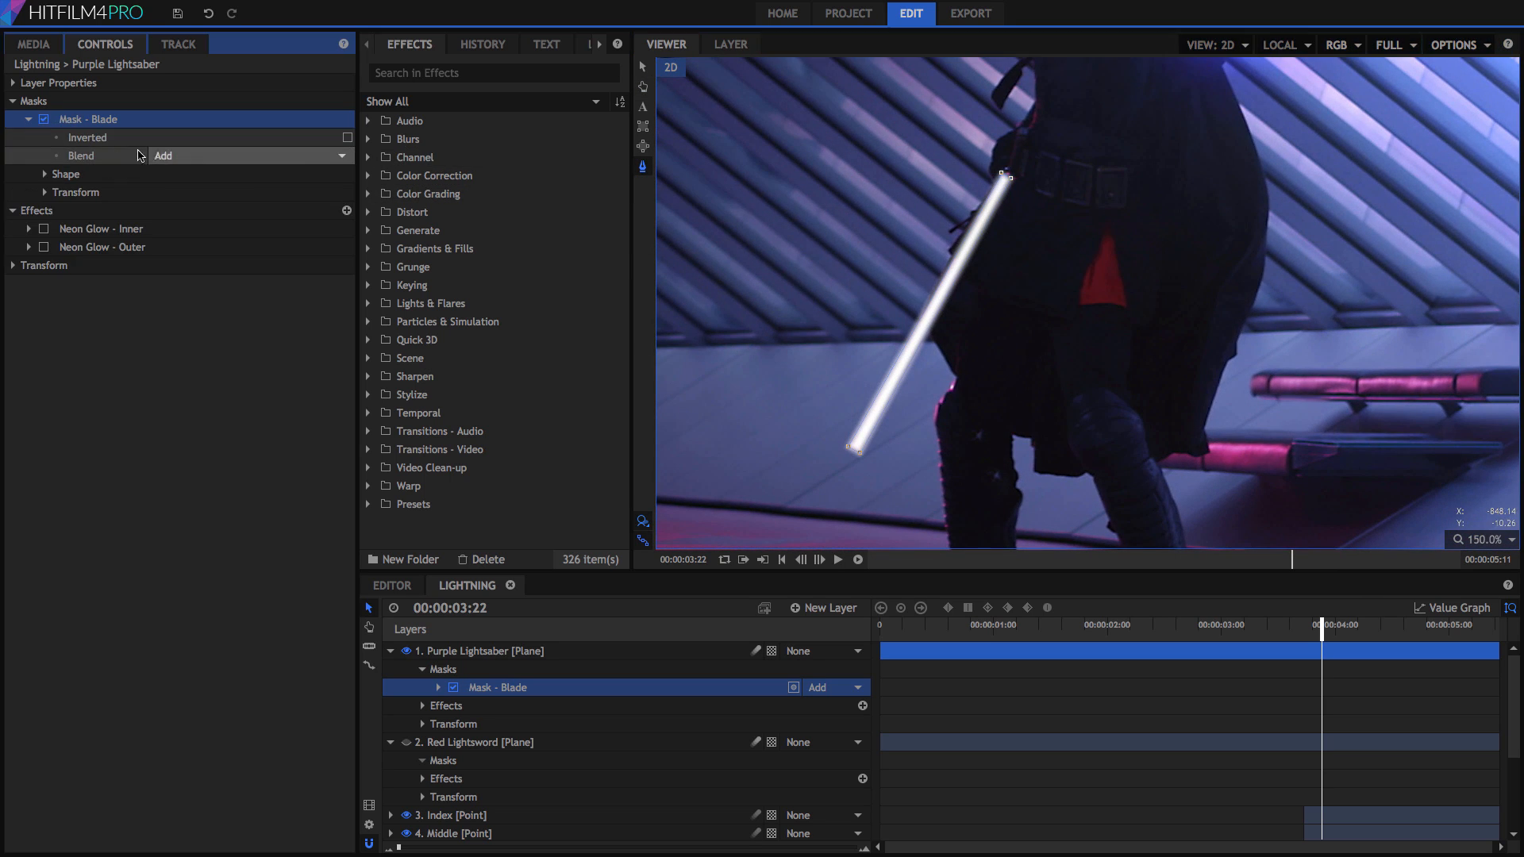
{"action": "left_click", "coordinate": [316, 165]}
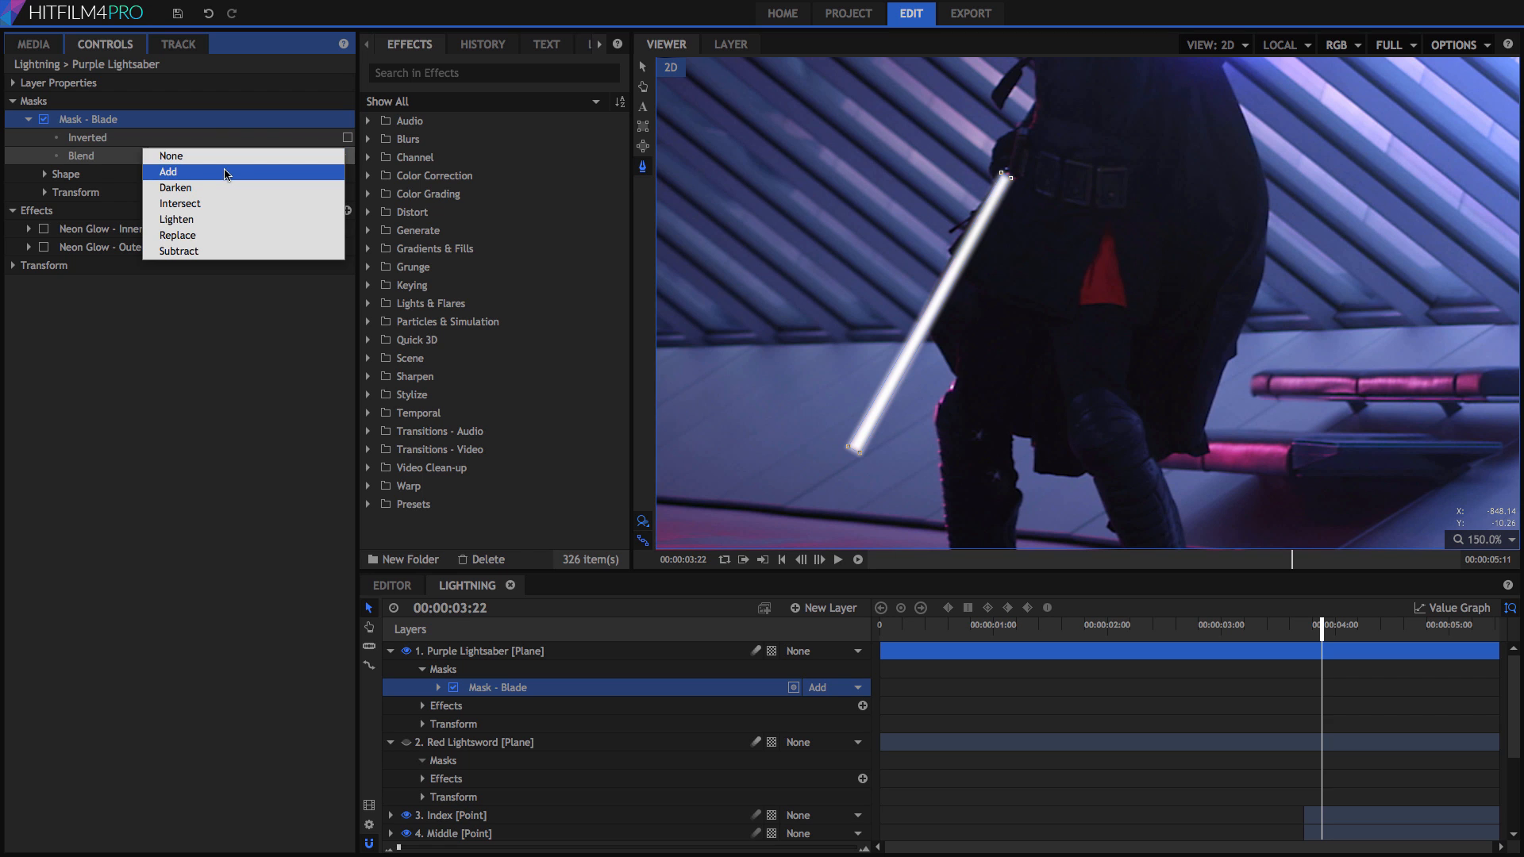
{"action": "left_click", "coordinate": [274, 121]}
Step: Draw a closed freehand mask on the Purple Lightsaber layer around the cloak area that covers the upper blade
{"action": "left_click", "coordinate": [644, 165]}
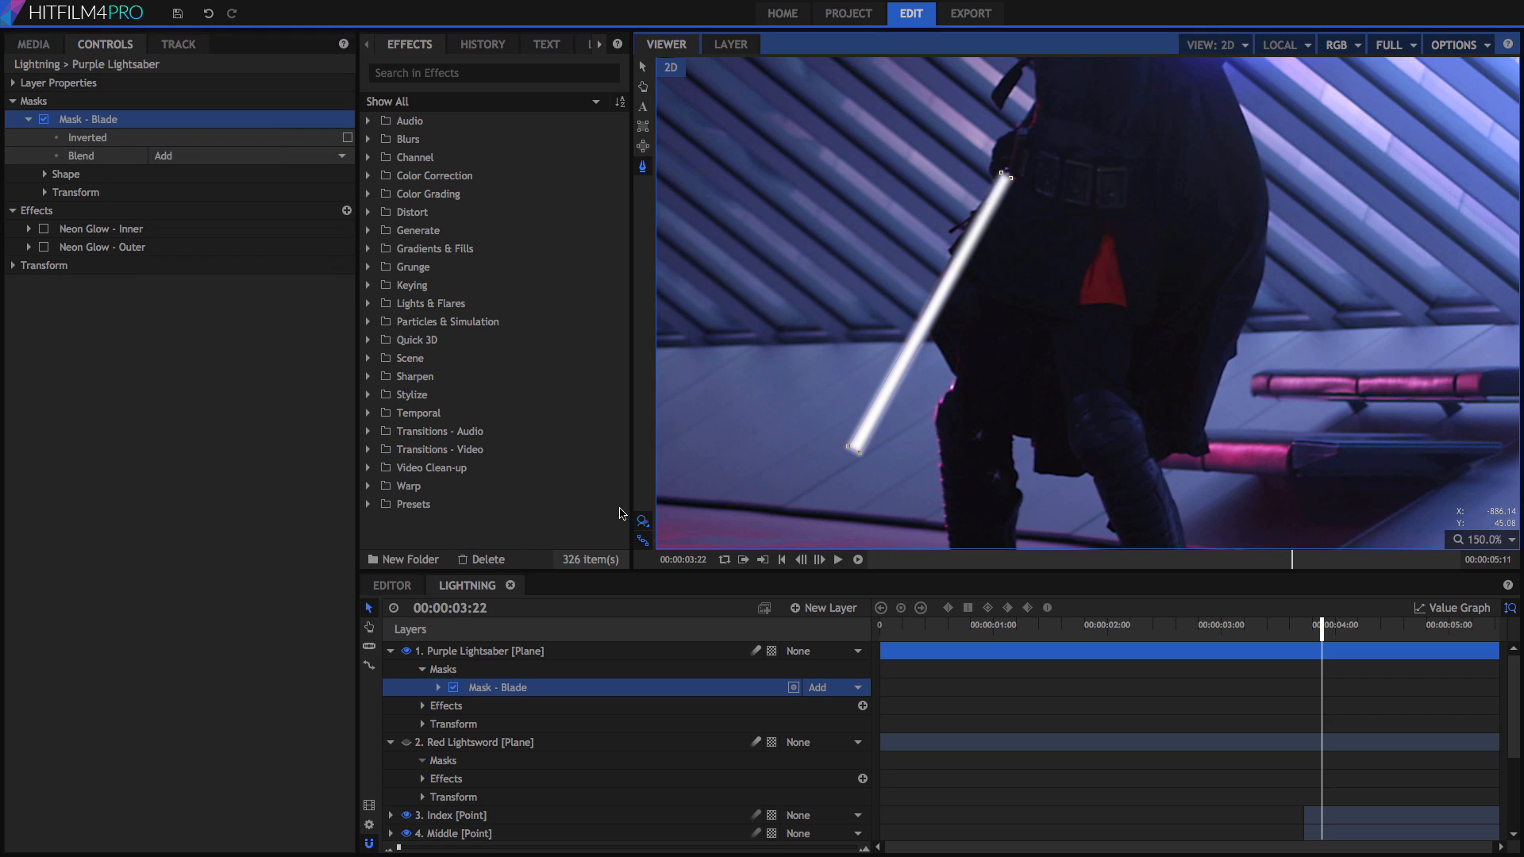
{"action": "left_click", "coordinate": [487, 653]}
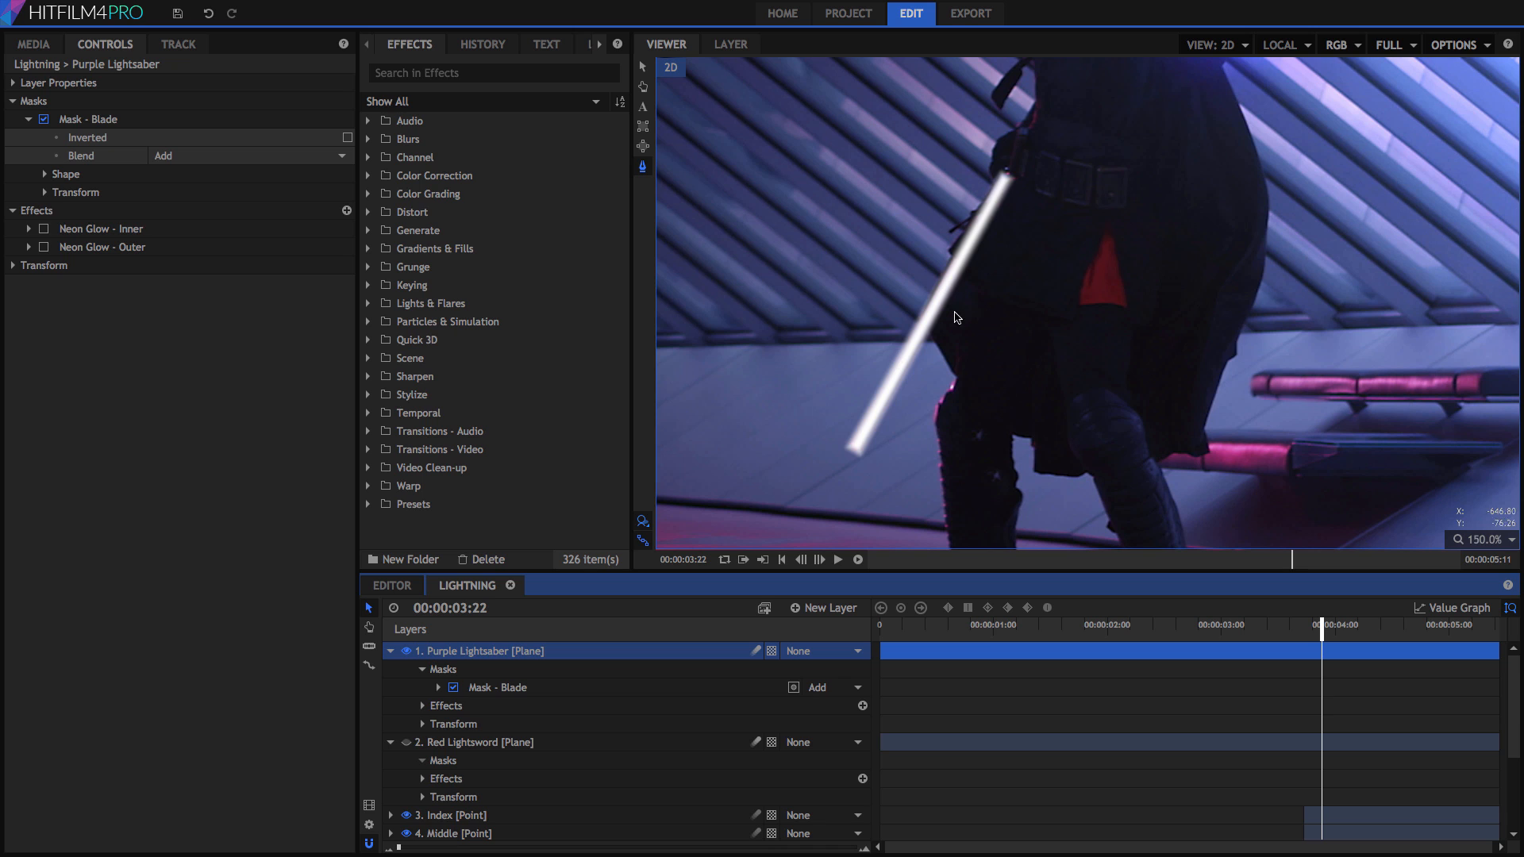
{"action": "left_click", "coordinate": [1016, 188]}
{"action": "left_click", "coordinate": [971, 211]}
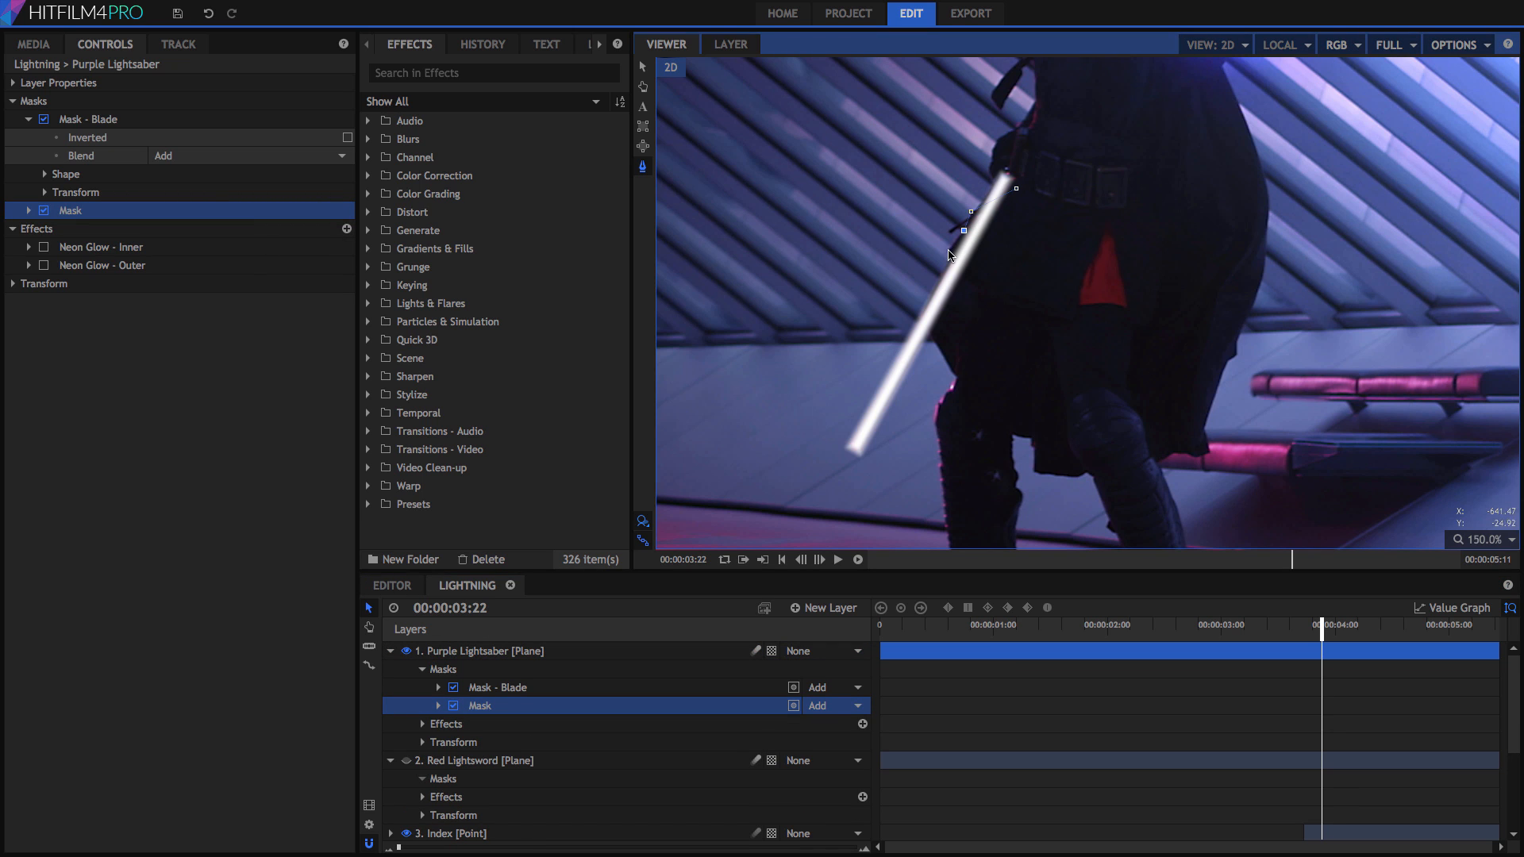
{"action": "left_click", "coordinate": [950, 250]}
{"action": "left_click", "coordinate": [971, 269]}
{"action": "left_click", "coordinate": [1010, 281]}
{"action": "left_click", "coordinate": [1040, 200]}
{"action": "left_click", "coordinate": [1051, 138]}
{"action": "left_click", "coordinate": [1020, 128]}
{"action": "left_click", "coordinate": [1009, 168]}
{"action": "left_click", "coordinate": [1018, 175]}
{"action": "left_click", "coordinate": [1016, 188]}
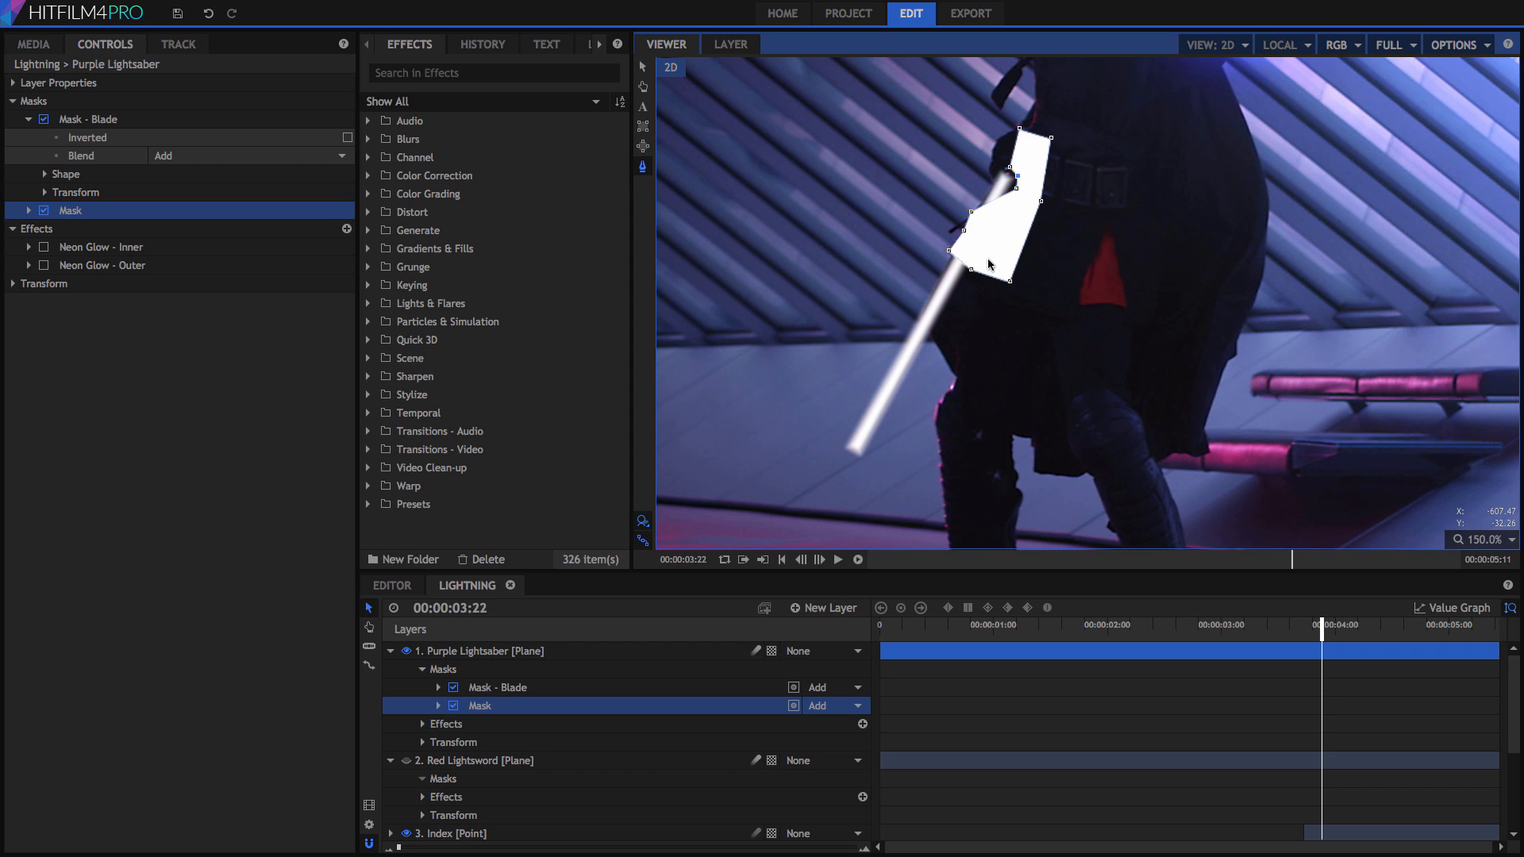
Step: Set the new mask's blend mode to Subtract
{"action": "left_click", "coordinate": [29, 212]}
{"action": "left_click", "coordinate": [28, 213]}
{"action": "left_click", "coordinate": [170, 248]}
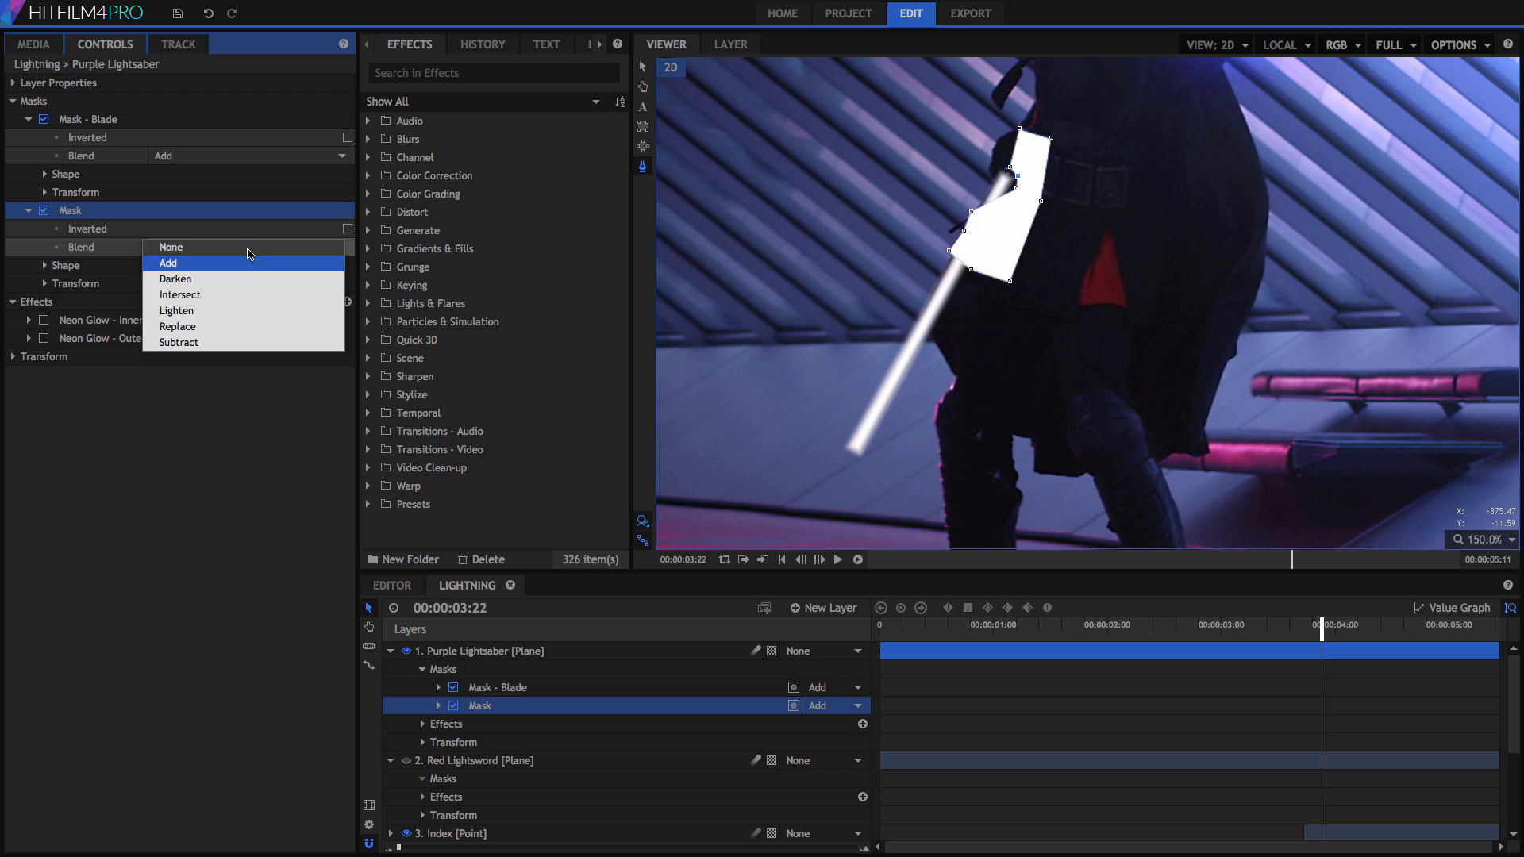
{"action": "left_click", "coordinate": [236, 345]}
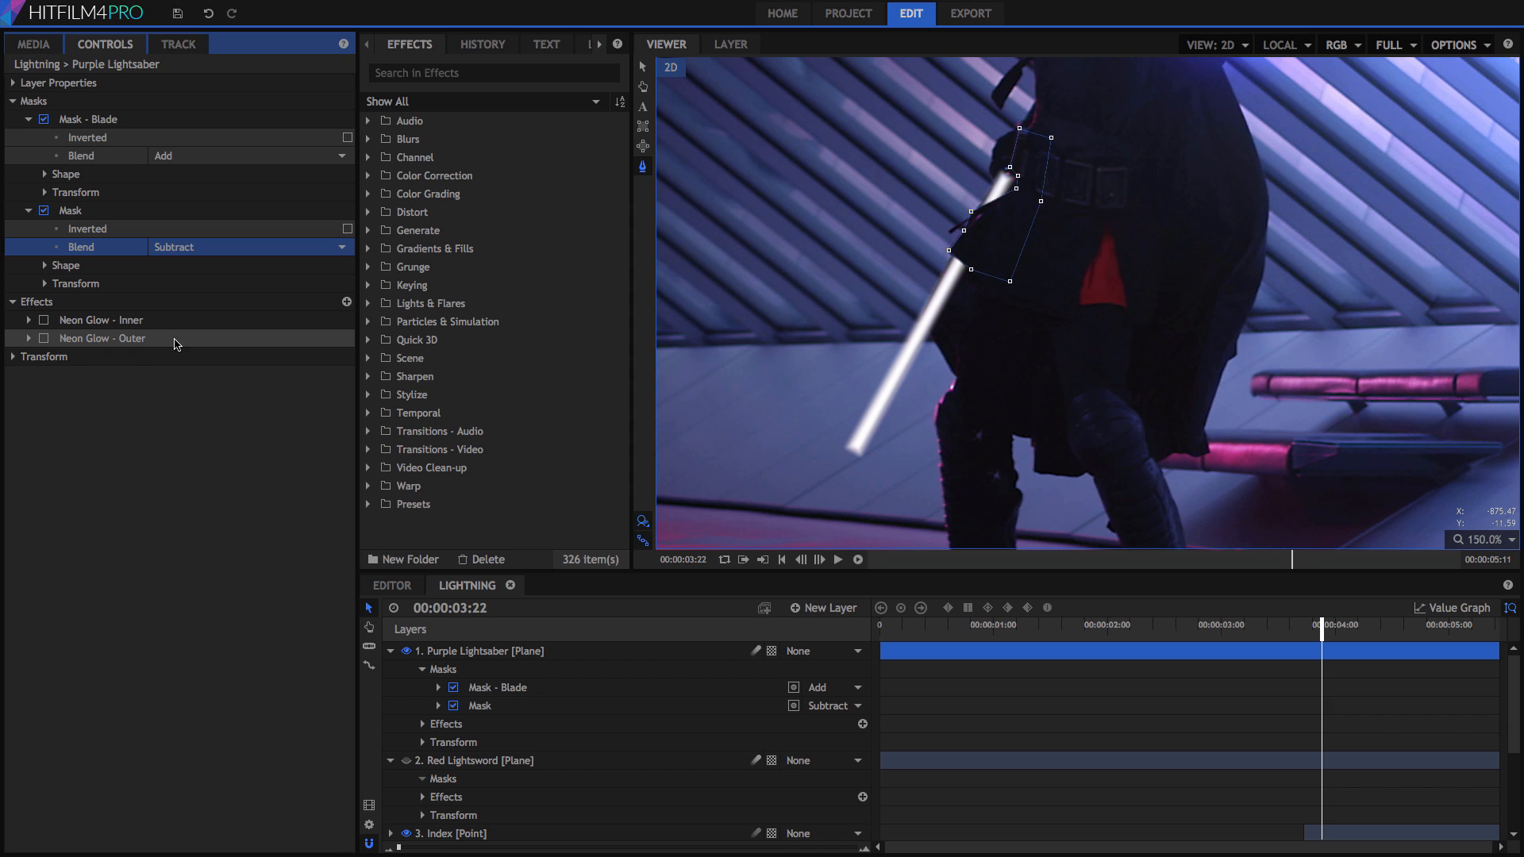
Step: Enable keyframing for the new mask's path and lower the Purple Lightsaber layer's opacity to 25%
{"action": "left_click", "coordinate": [45, 284]}
{"action": "left_click", "coordinate": [73, 305]}
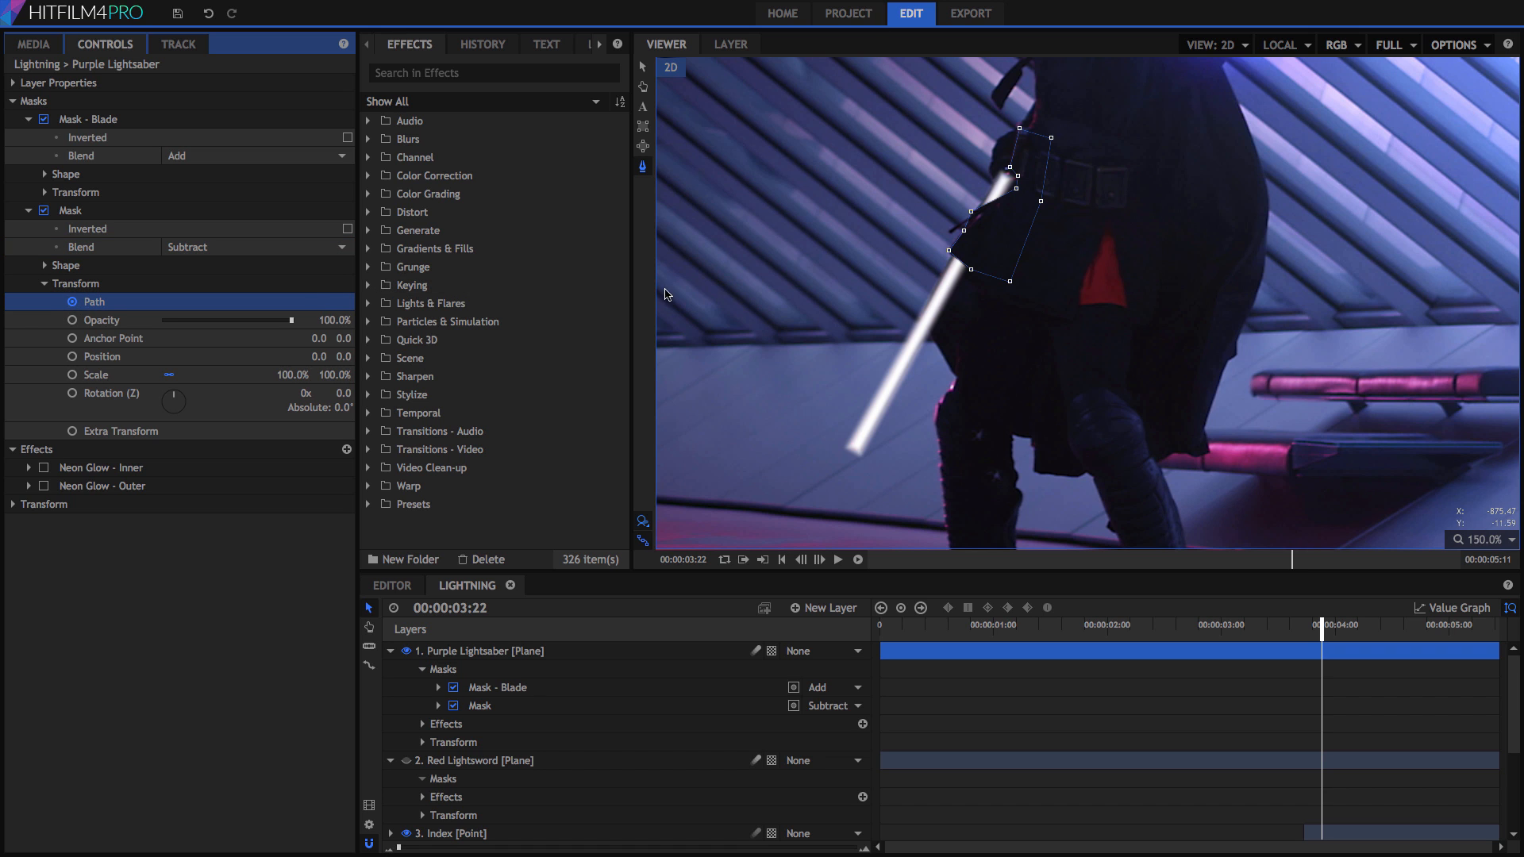
{"action": "left_click", "coordinate": [13, 504]}
{"action": "left_click", "coordinate": [195, 524]}
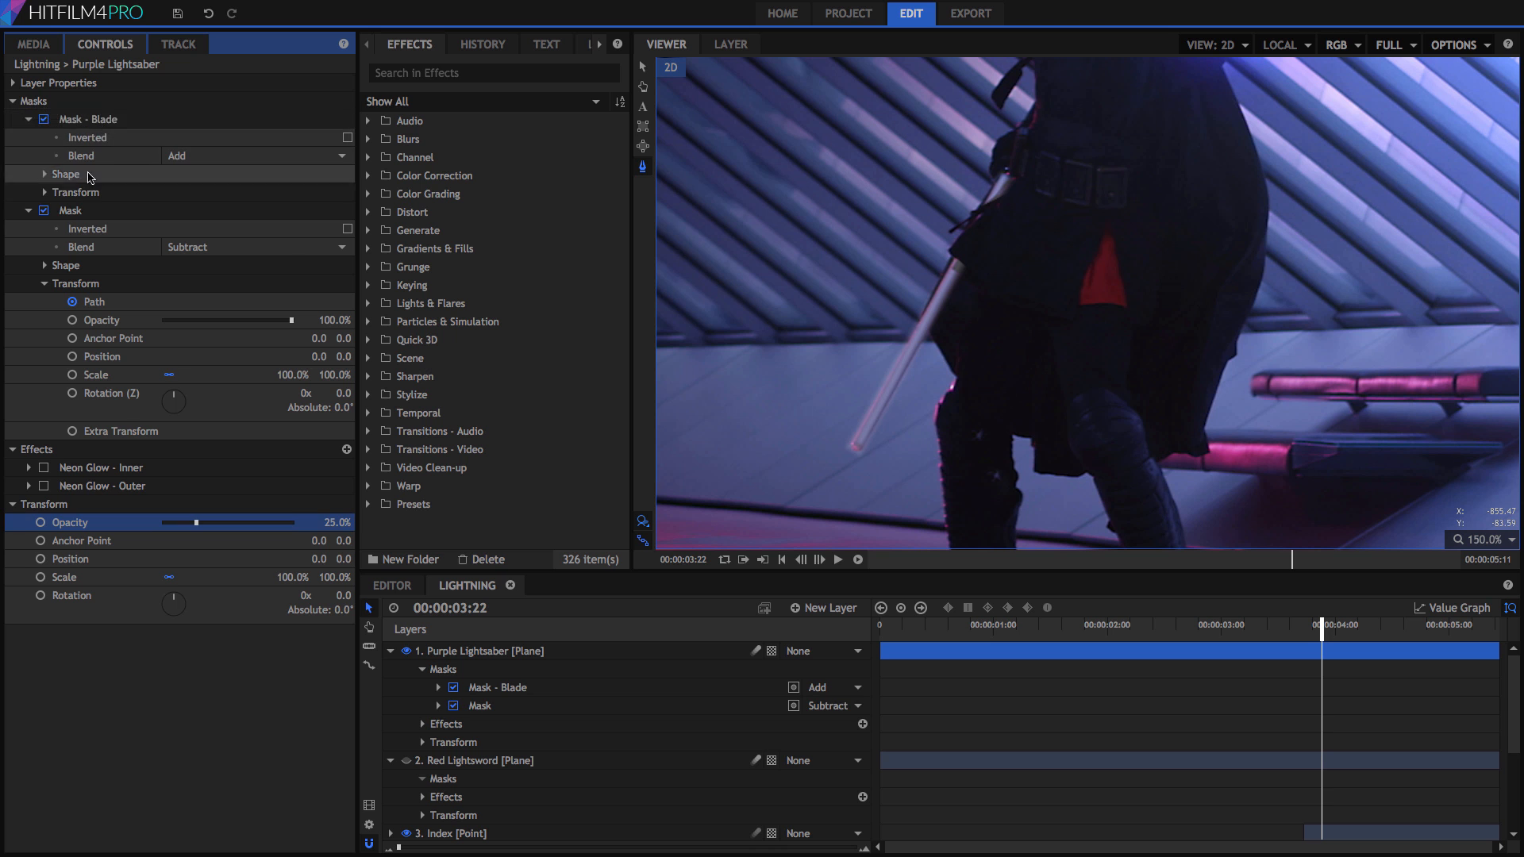
Step: Reshape the Subtract mask's points along the cloak edge, keyframing its path from 00:00:03:22 to 00:00:04:00
{"action": "left_click", "coordinate": [78, 211]}
{"action": "left_click", "coordinate": [29, 120]}
{"action": "left_click", "coordinate": [1016, 189]}
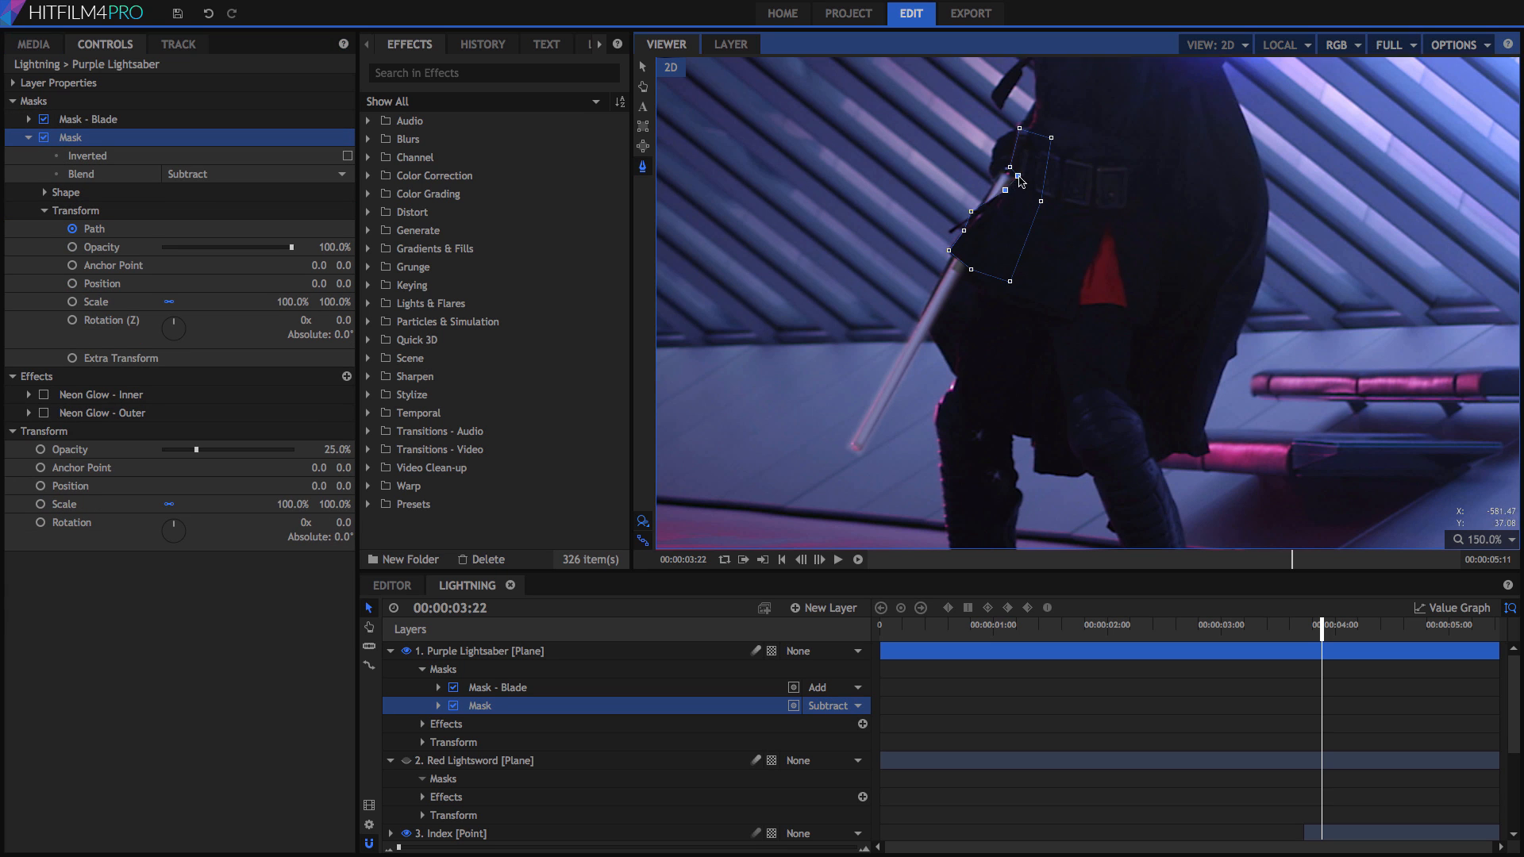
{"action": "scroll", "coordinate": [1008, 185], "scroll_direction": "up", "scroll_amount": 11}
{"action": "key", "text": "period"}
{"action": "key", "text": "period"}
{"action": "key", "text": "period"}
{"action": "left_click", "coordinate": [931, 263]}
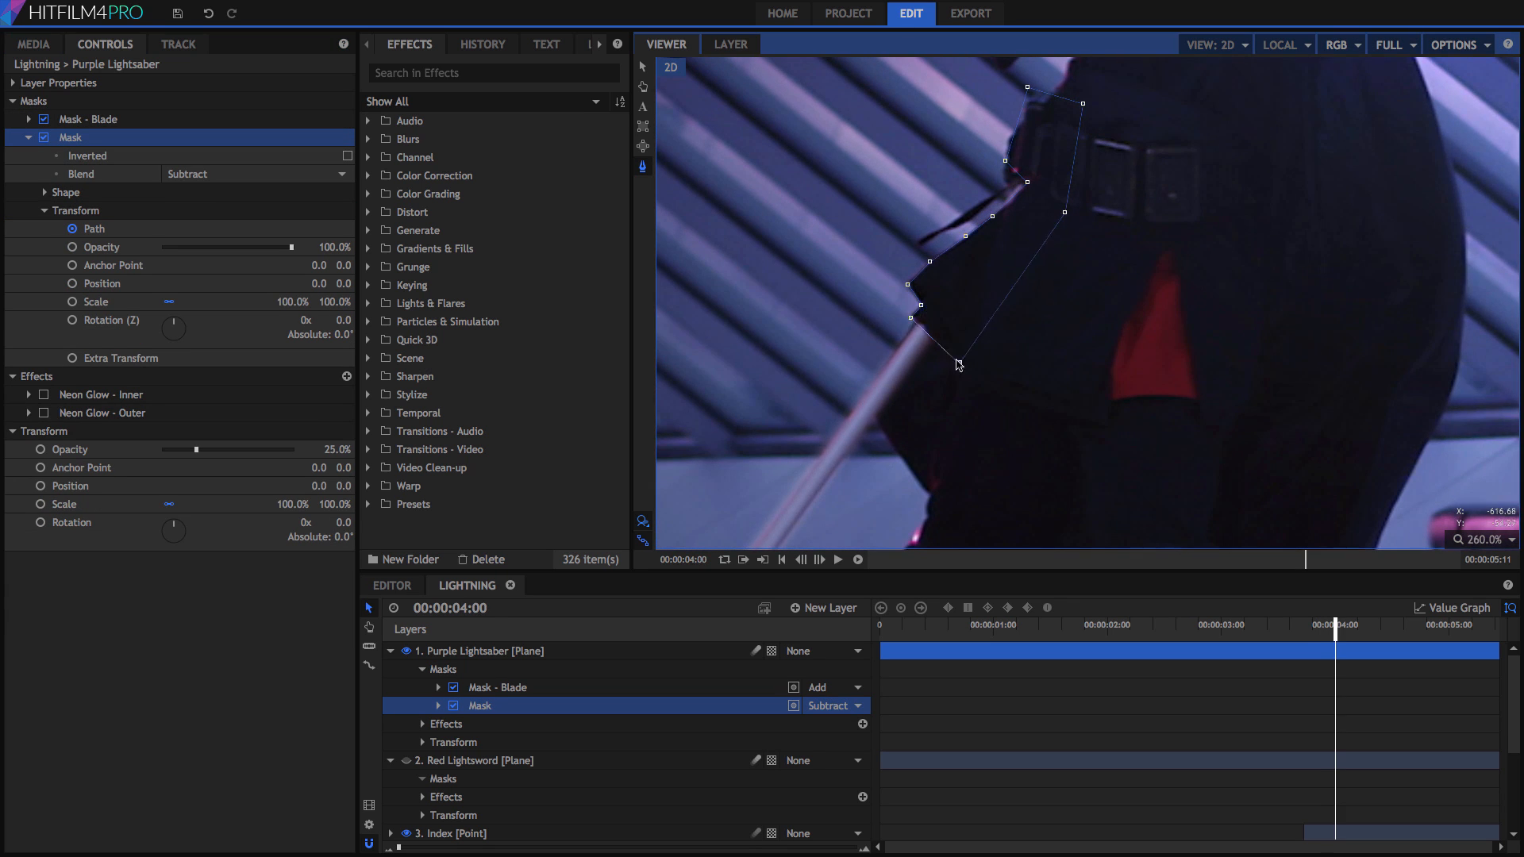
Step: Refine the Subtract mask's path on the frames around 00:00:03:23 so its points follow the hand and cloak
{"action": "key", "text": "comma"}
{"action": "key", "text": "comma"}
{"action": "key", "text": "comma"}
{"action": "key", "text": "comma"}
{"action": "left_click_drag", "start_coordinate": [1030, 305], "coordinate": [1047, 307]}
{"action": "key", "text": "comma"}
{"action": "left_click_drag", "start_coordinate": [1021, 179], "coordinate": [1008, 168]}
{"action": "key", "text": "period"}
{"action": "key", "text": "period"}
{"action": "key", "text": "period"}
{"action": "left_click_drag", "start_coordinate": [944, 330], "coordinate": [928, 309]}
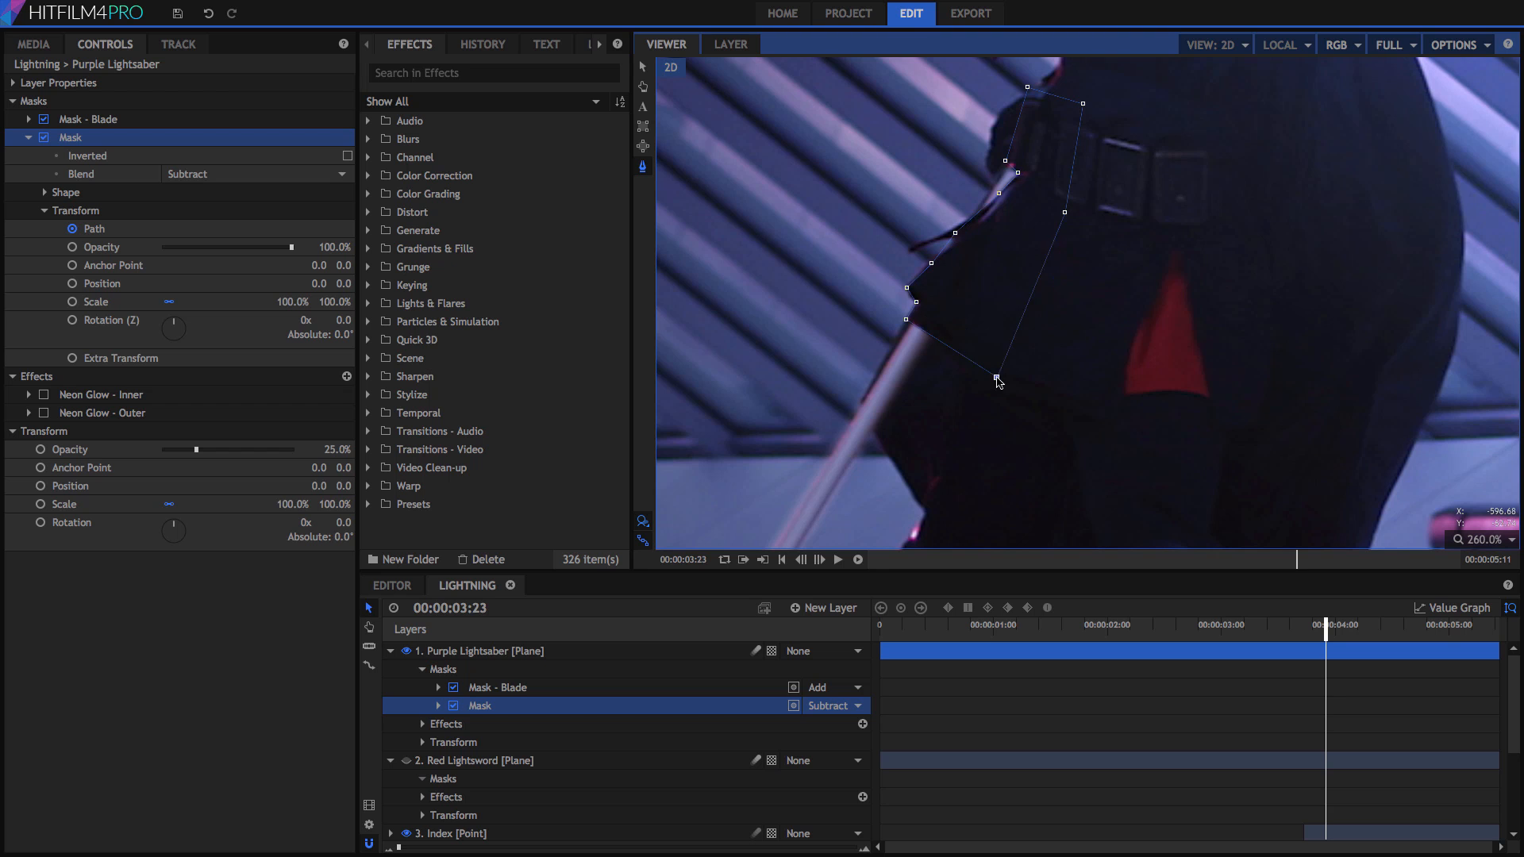
Step: Continue keyframing the Subtract mask's path up to 00:00:04:03, fitting its points to the moving cloak
{"action": "key", "text": "comma"}
{"action": "key", "text": "comma"}
{"action": "key", "text": "period"}
{"action": "key", "text": "period"}
{"action": "key", "text": "period"}
{"action": "key", "text": "period"}
{"action": "scroll", "coordinate": [945, 270], "scroll_direction": "down", "scroll_amount": 4}
{"action": "scroll", "coordinate": [913, 286], "scroll_direction": "up", "scroll_amount": 3}
{"action": "key", "text": "period"}
{"action": "key", "text": "period"}
{"action": "left_click_drag", "start_coordinate": [832, 351], "coordinate": [843, 342]}
{"action": "scroll", "coordinate": [944, 239], "scroll_direction": "up", "scroll_amount": 2}
{"action": "left_click_drag", "start_coordinate": [891, 409], "coordinate": [933, 446]}
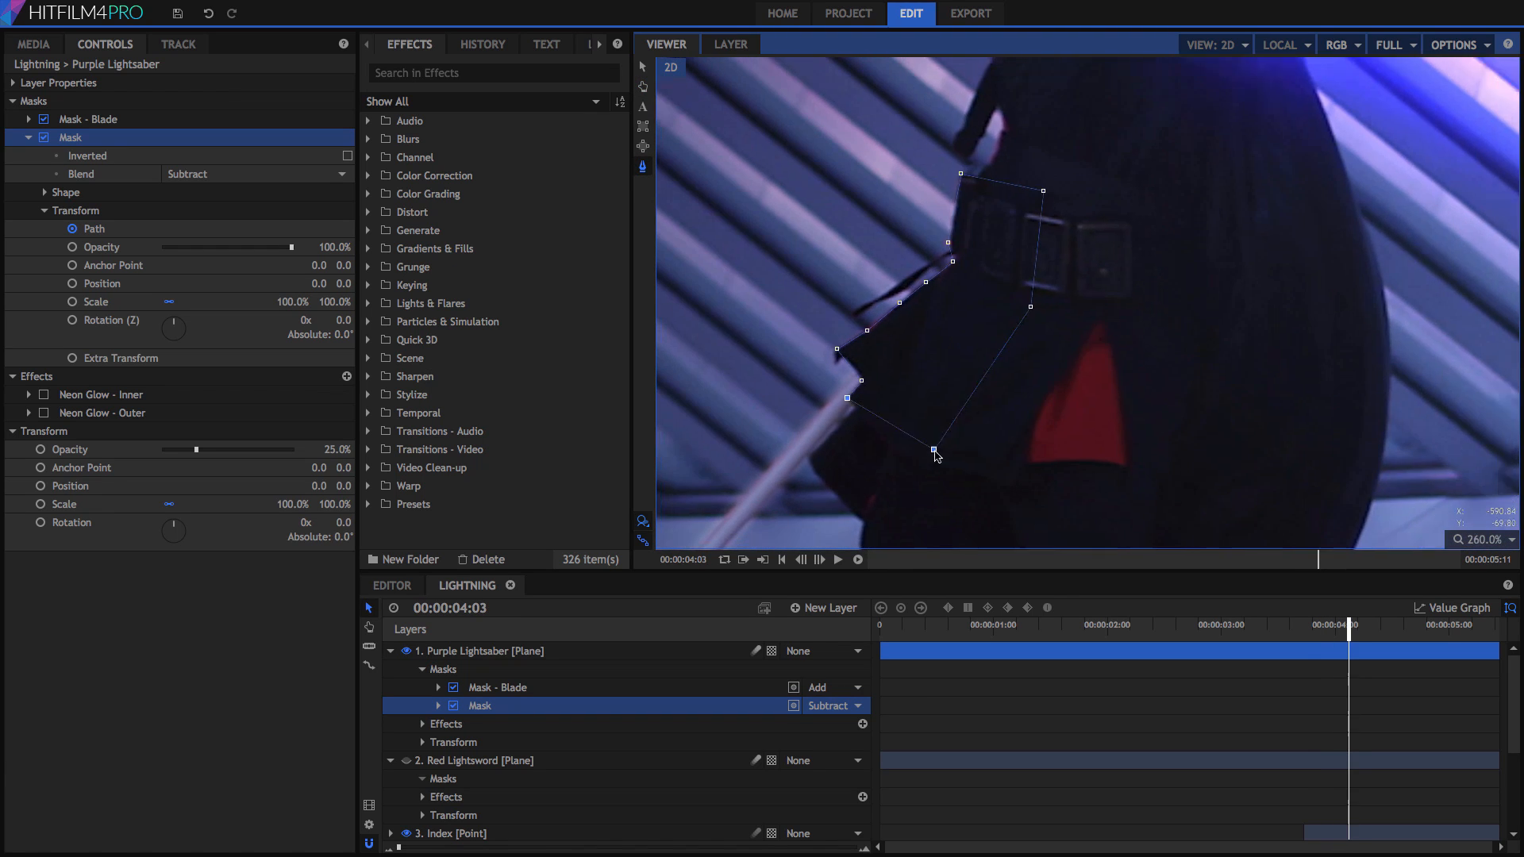
Step: Animate the Subtract mask's path frame by frame from 00:00:04:03 to 00:00:04:10 along the cloak's edge
{"action": "key", "text": "period"}
{"action": "key", "text": "period"}
{"action": "key", "text": "period"}
{"action": "key", "text": "period"}
{"action": "left_click_drag", "start_coordinate": [847, 370], "coordinate": [852, 392]}
{"action": "left_click_drag", "start_coordinate": [931, 467], "coordinate": [905, 457]}
{"action": "key", "text": "period"}
{"action": "key", "text": "period"}
{"action": "key", "text": "period"}
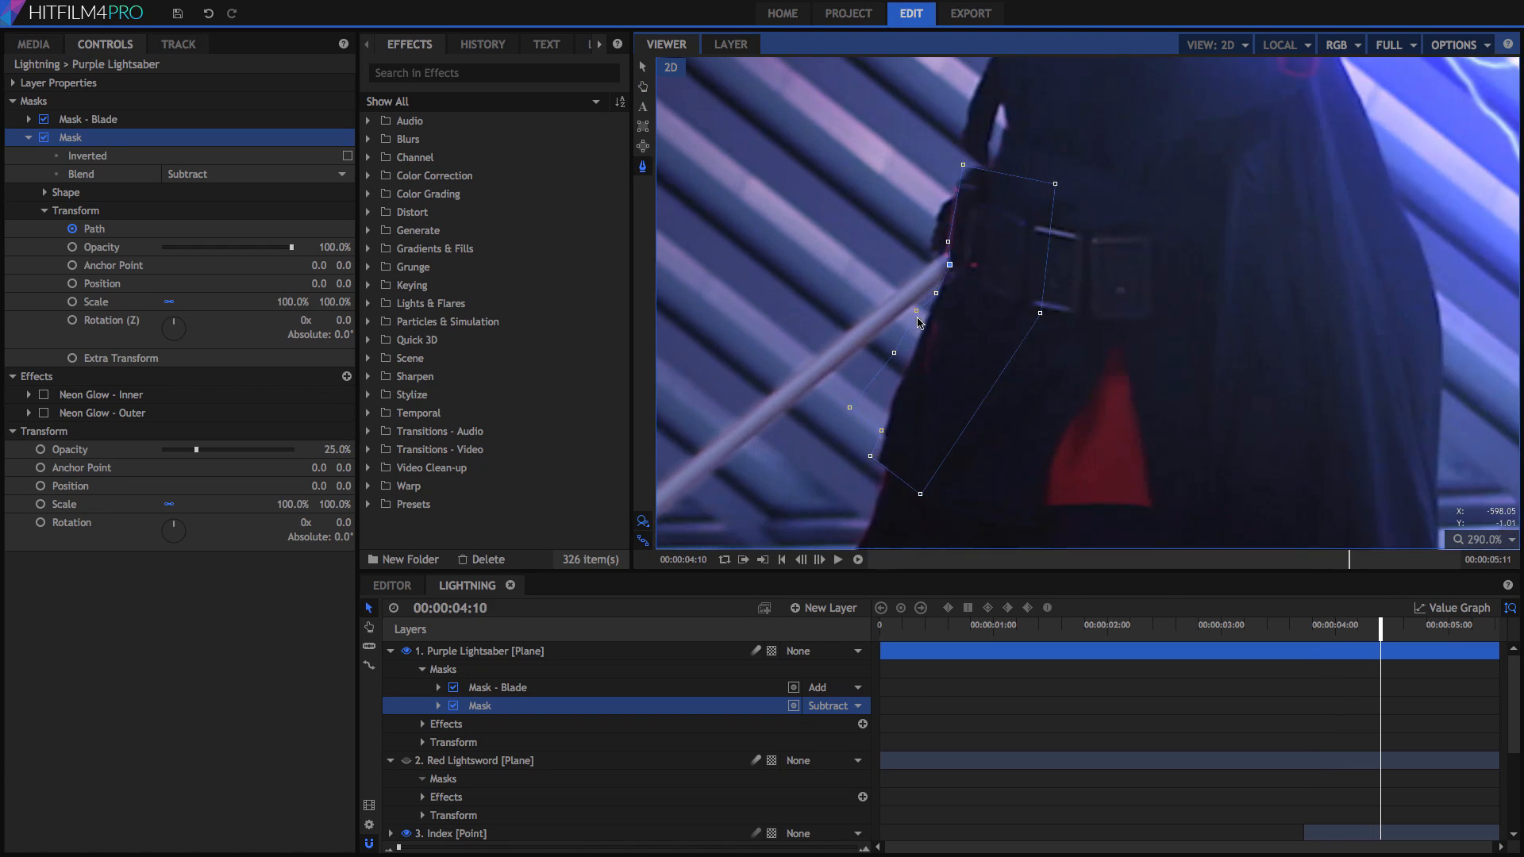
Step: Adjust the Subtract mask's path through 00:00:04:16 to match the body edge beside the blade's base
{"action": "key", "text": "comma"}
{"action": "key", "text": "comma"}
{"action": "scroll", "coordinate": [953, 318], "scroll_direction": "up", "scroll_amount": 6}
{"action": "key", "text": "period"}
{"action": "key", "text": "period"}
{"action": "key", "text": "period"}
{"action": "key", "text": "period"}
{"action": "key", "text": "period"}
{"action": "key", "text": "v"}
{"action": "left_click", "coordinate": [643, 166]}
{"action": "key", "text": "period"}
{"action": "key", "text": "period"}
{"action": "key", "text": "period"}
{"action": "scroll", "coordinate": [968, 286], "scroll_direction": "up", "scroll_amount": 4}
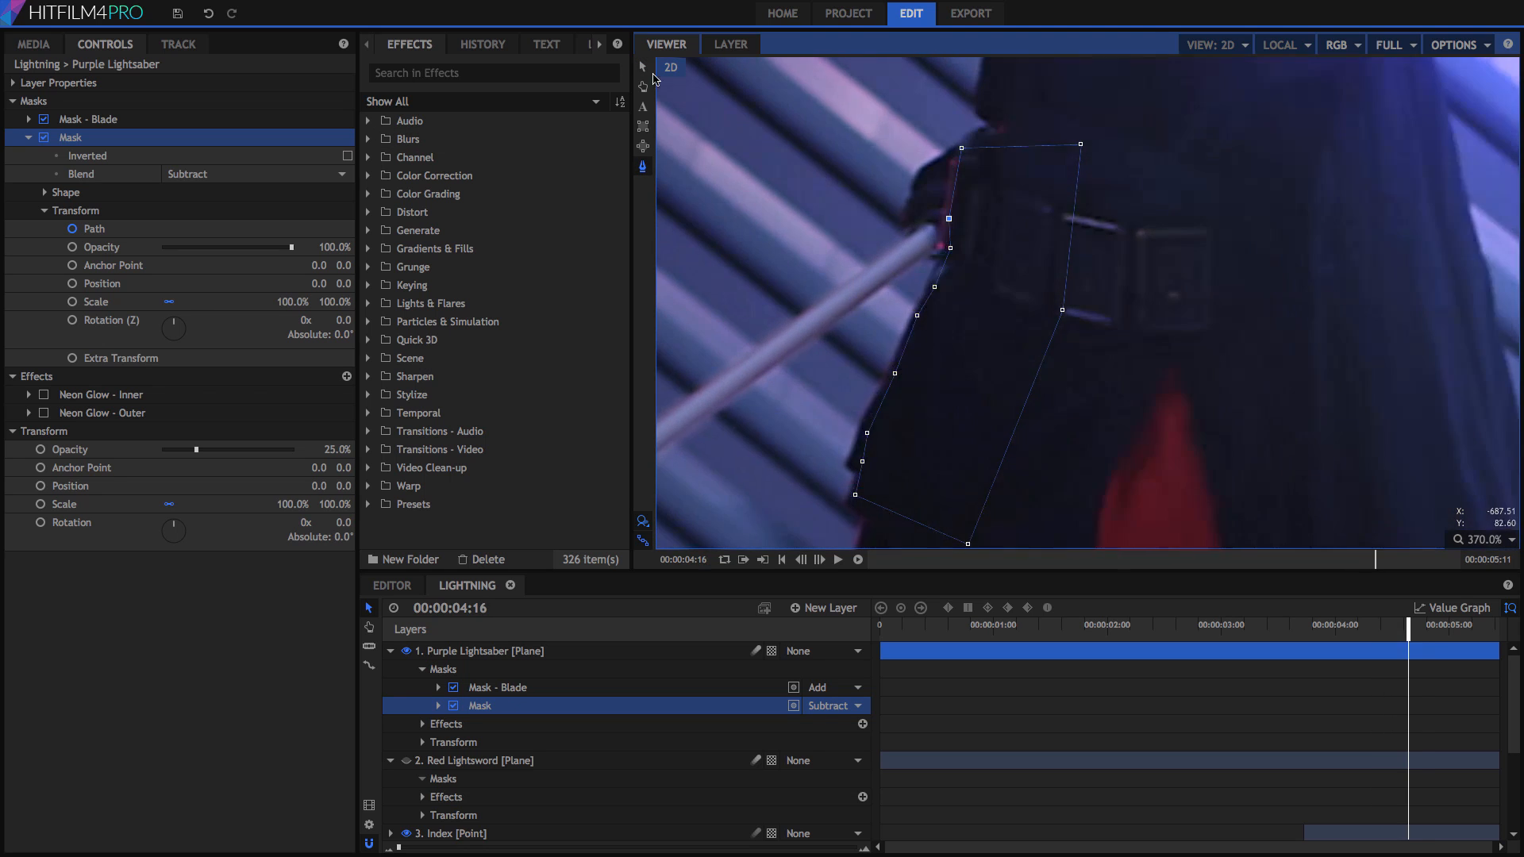
Step: Finish keyframing the Subtract mask's path through the end of the shot at 00:00:05:10
{"action": "left_click", "coordinate": [644, 67]}
{"action": "key", "text": "period"}
{"action": "key", "text": "period"}
{"action": "key", "text": "period"}
{"action": "key", "text": "period"}
{"action": "key", "text": "period"}
{"action": "key", "text": "period"}
{"action": "scroll", "coordinate": [1010, 255], "scroll_direction": "up", "scroll_amount": 3}
{"action": "key", "text": "period"}
{"action": "key", "text": "period"}
{"action": "key", "text": "period"}
{"action": "key", "text": "period"}
{"action": "key", "text": "period"}
{"action": "key", "text": "period"}
{"action": "key", "text": "period"}
{"action": "key", "text": "period"}
{"action": "key", "text": "period"}
{"action": "key", "text": "period"}
{"action": "key", "text": "period"}
{"action": "key", "text": "period"}
Step: Reveal the Subtract mask's path keyframes in the timeline and set the Purple Lightsaber layer's opacity to 100%
{"action": "left_click", "coordinate": [439, 707]}
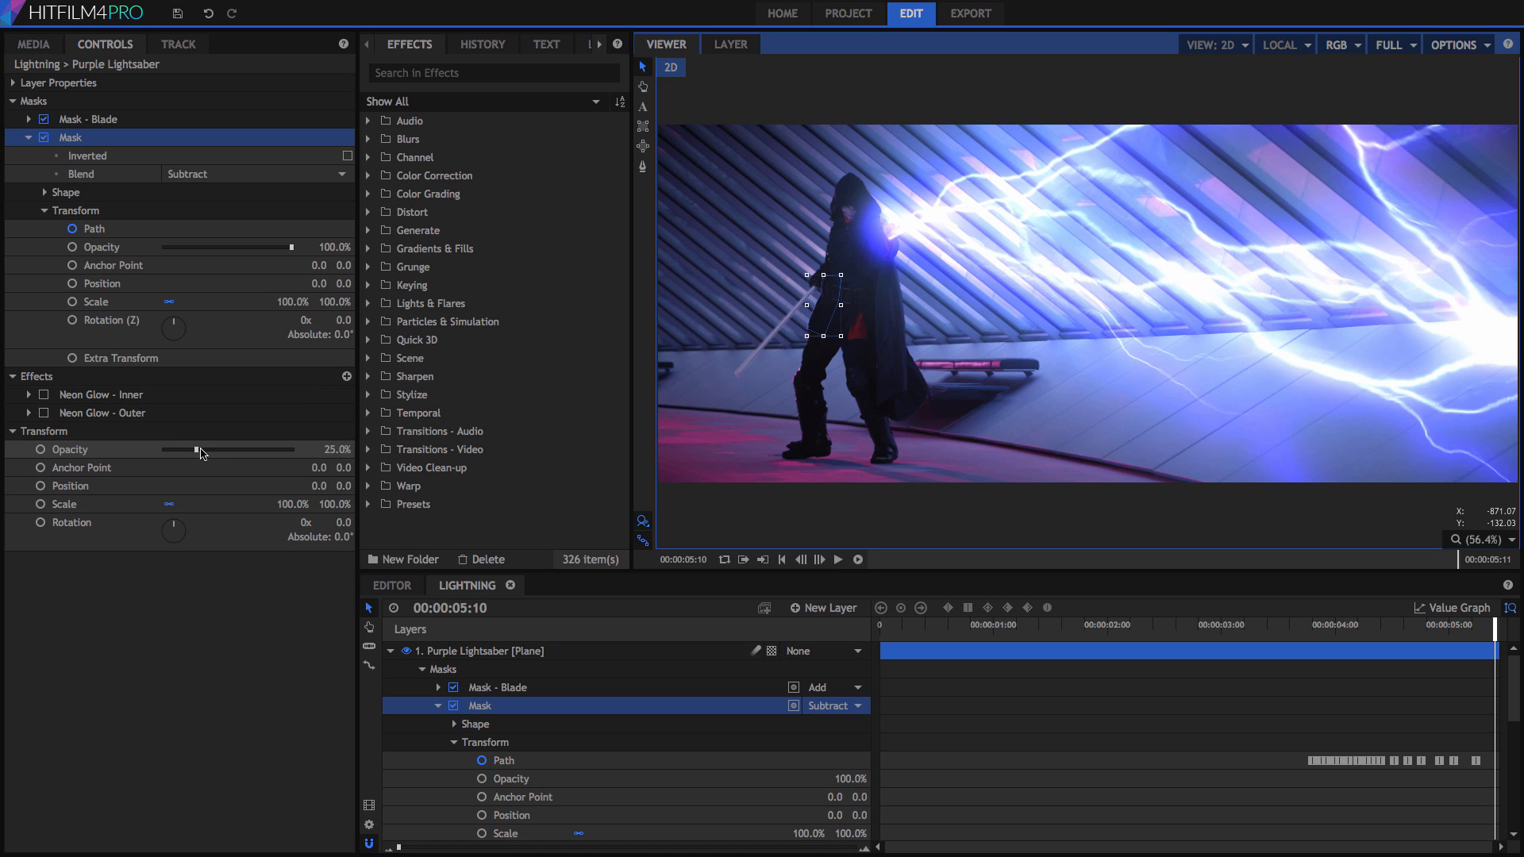
{"action": "left_click_drag", "start_coordinate": [198, 454], "coordinate": [311, 450]}
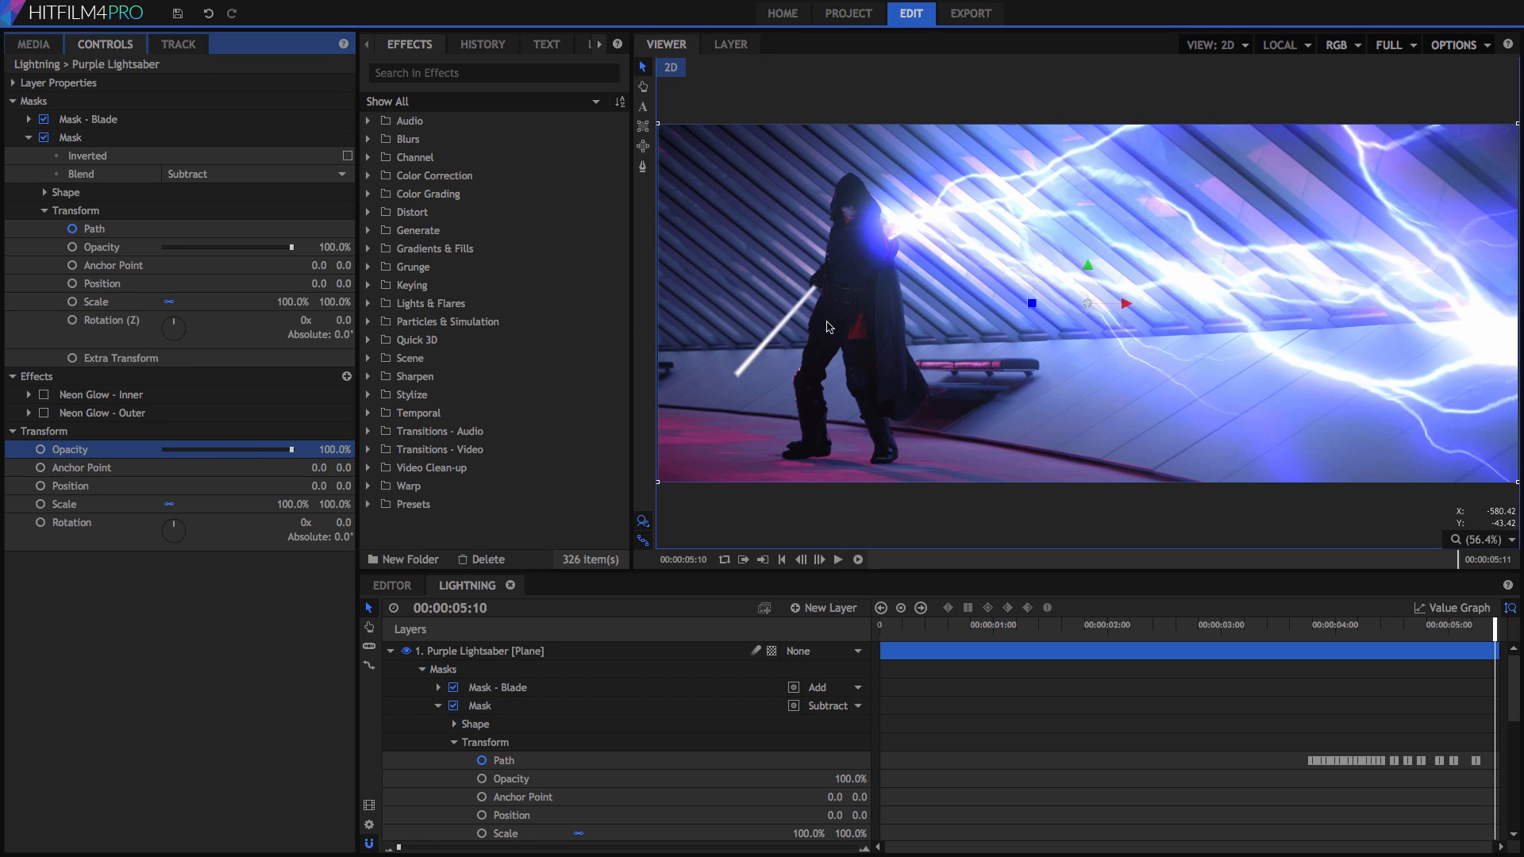
{"action": "scroll", "coordinate": [828, 327], "scroll_direction": "up", "scroll_amount": 3}
{"action": "scroll", "coordinate": [828, 327], "scroll_direction": "up", "scroll_amount": 1}
{"action": "left_click_drag", "start_coordinate": [829, 327], "coordinate": [1102, 289]}
{"action": "scroll", "coordinate": [1163, 283], "scroll_direction": "down", "scroll_amount": 2}
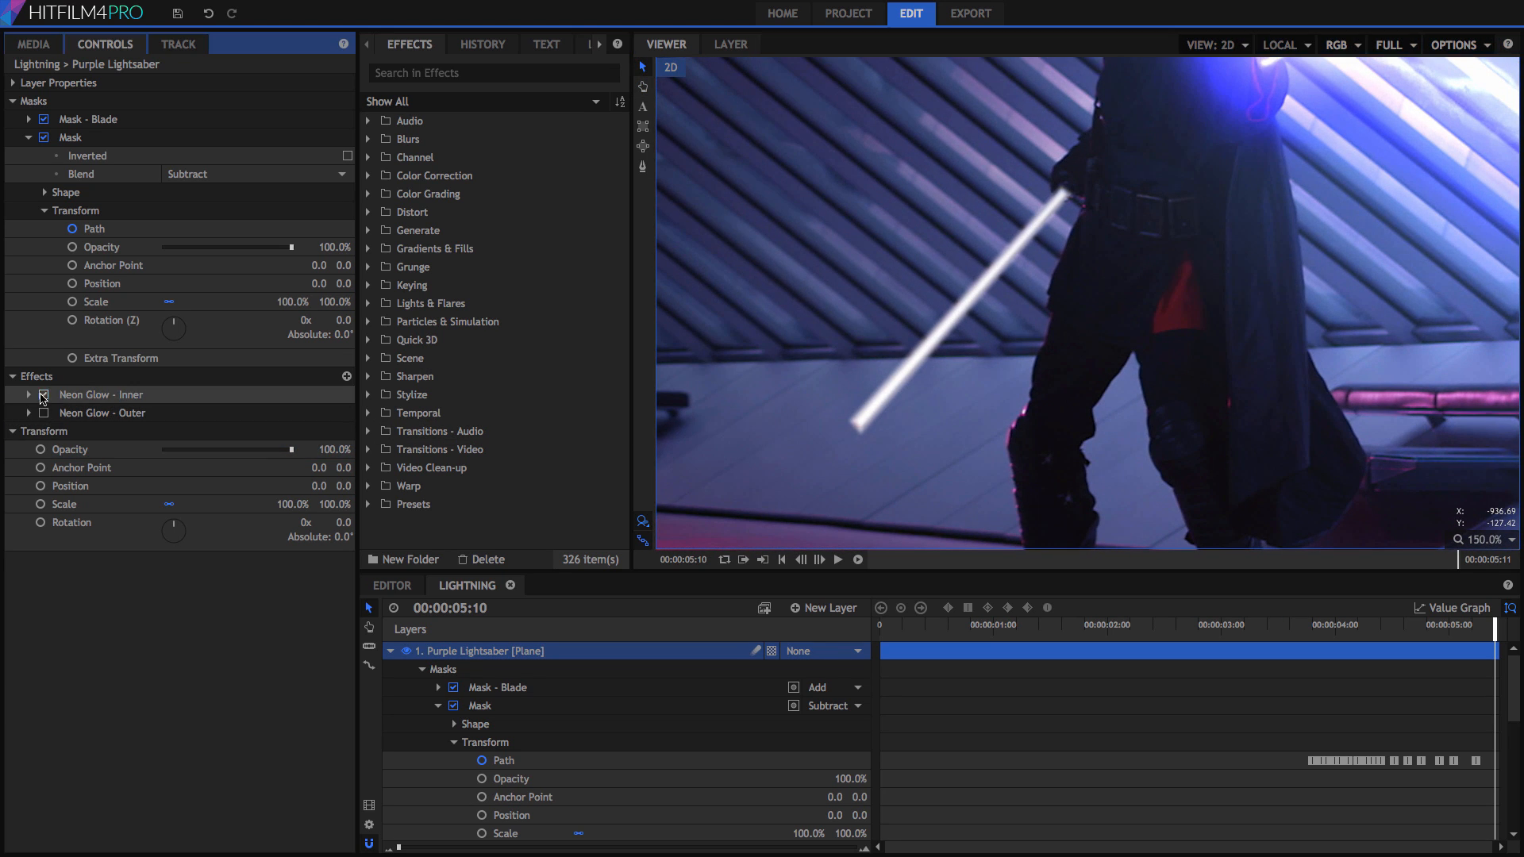
Step: Re-enable the inner and outer Neon Glow effects and check the masked blade at 00:00:04:10
{"action": "left_click", "coordinate": [44, 394]}
{"action": "left_click", "coordinate": [44, 413]}
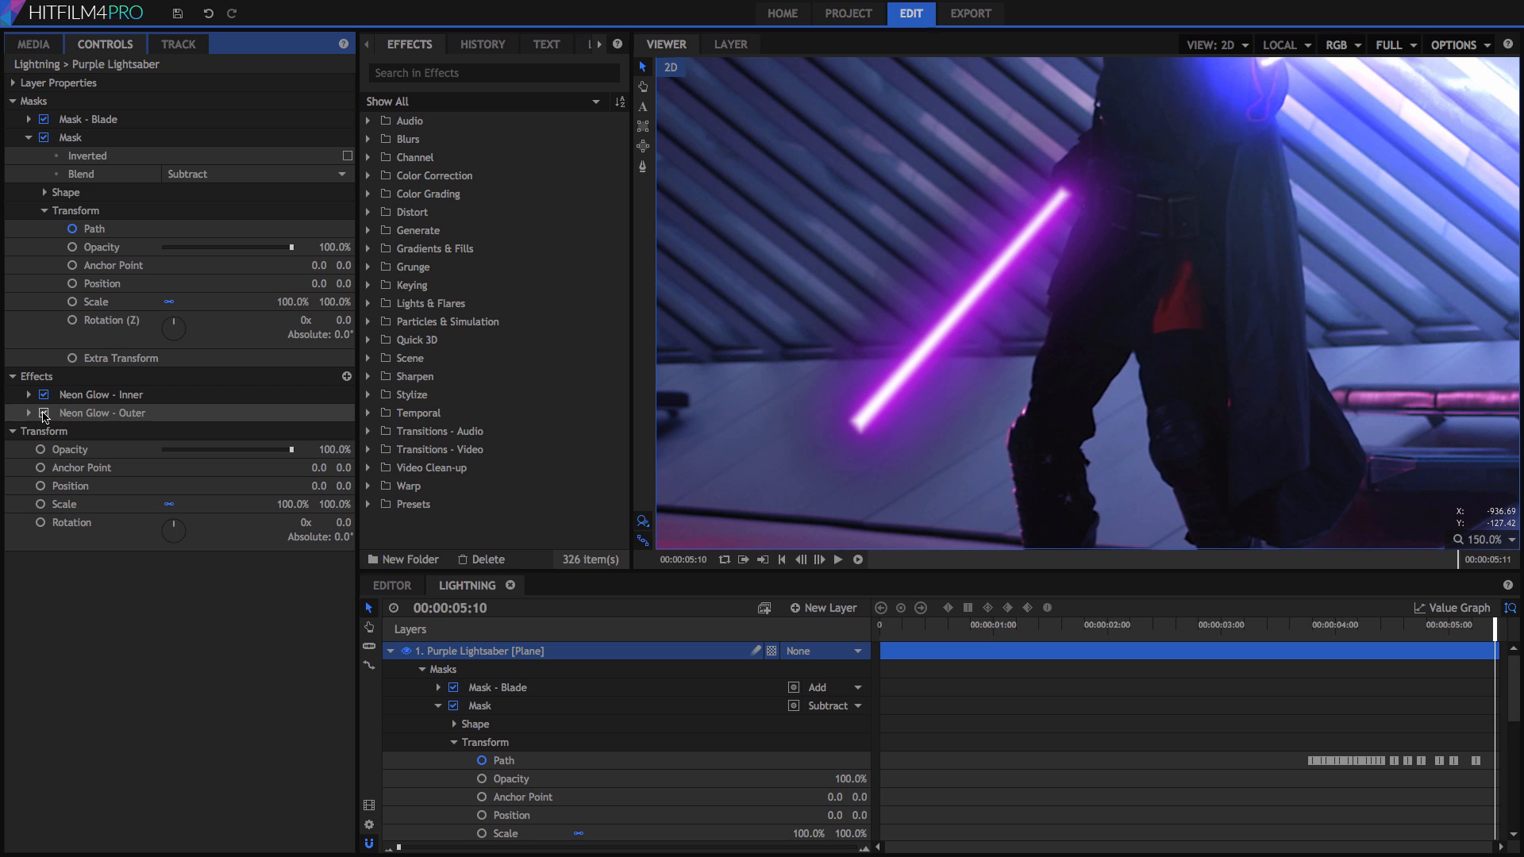
{"action": "left_click", "coordinate": [1381, 627]}
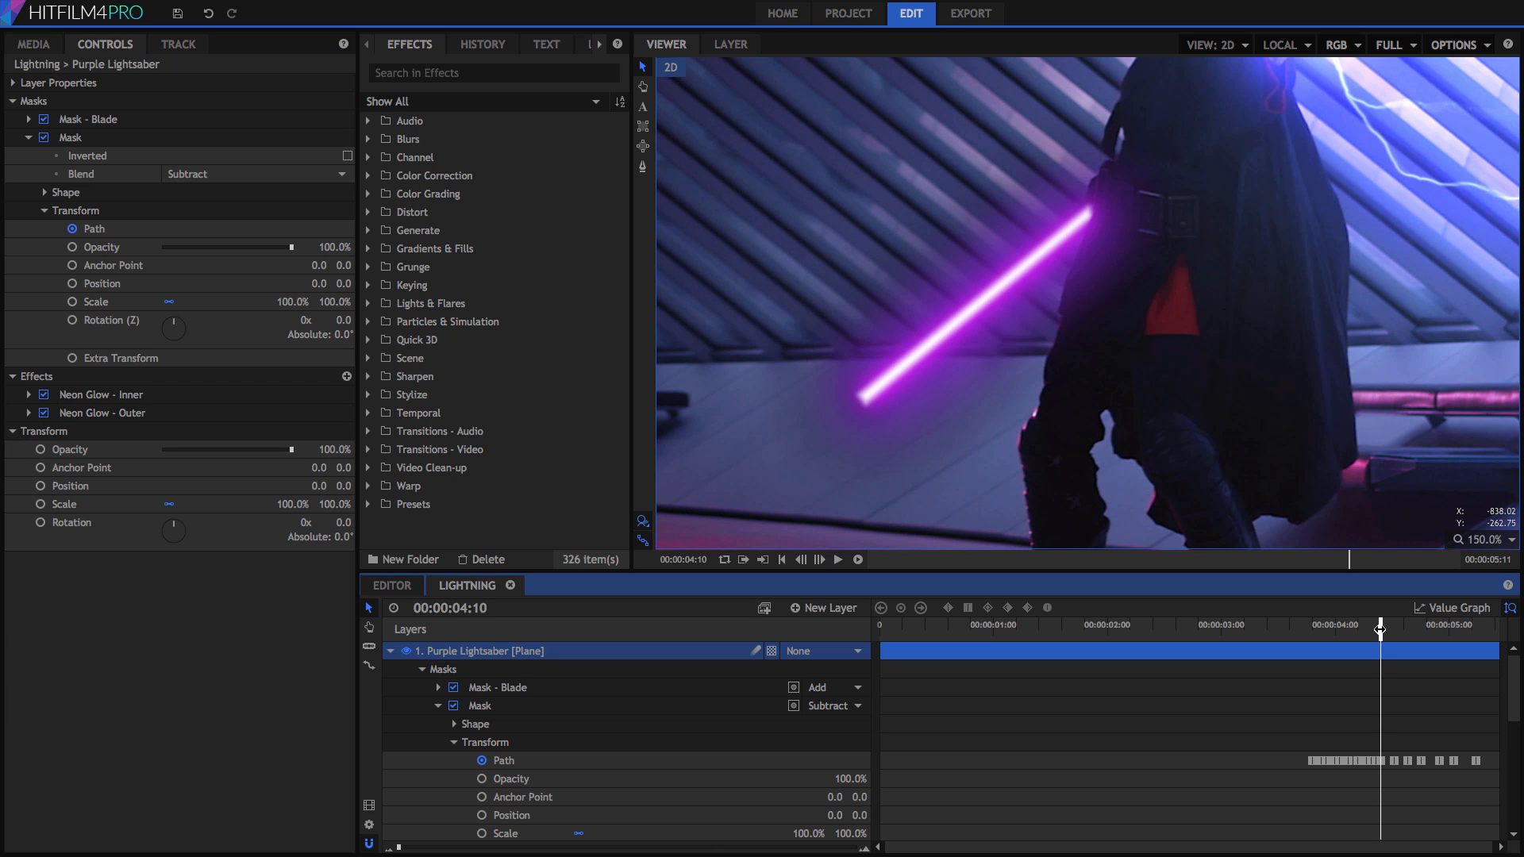
Step: Duplicate the A001_C017_1013OXG.mov footage layer and place the copy above the Purple Lightsaber layer, viewing the frame at 00:00:04:02
{"action": "left_click_drag", "start_coordinate": [1381, 629], "coordinate": [1344, 633]}
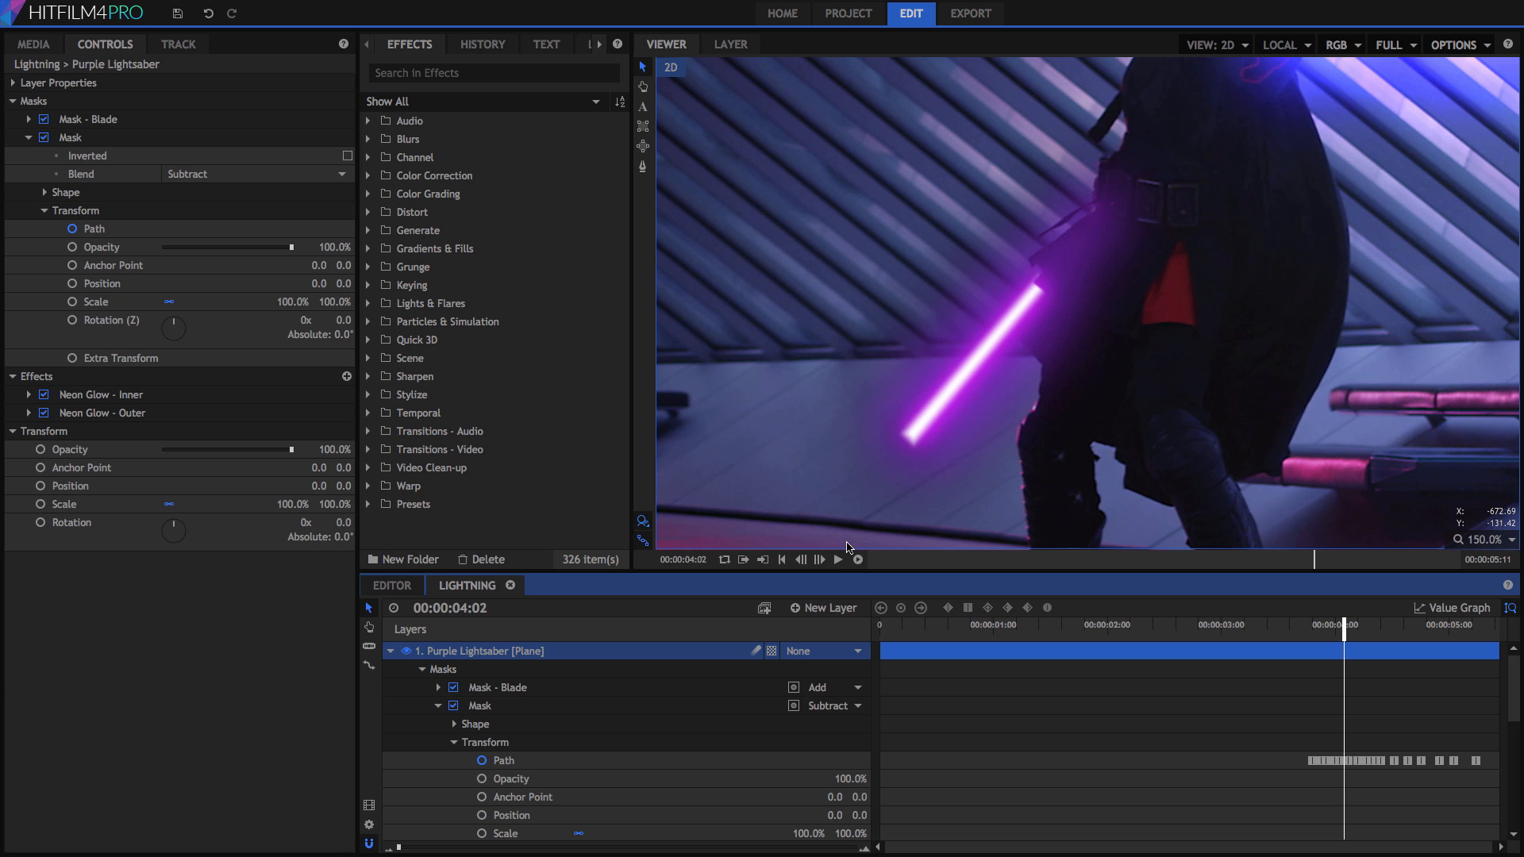
{"action": "left_click", "coordinate": [391, 652]}
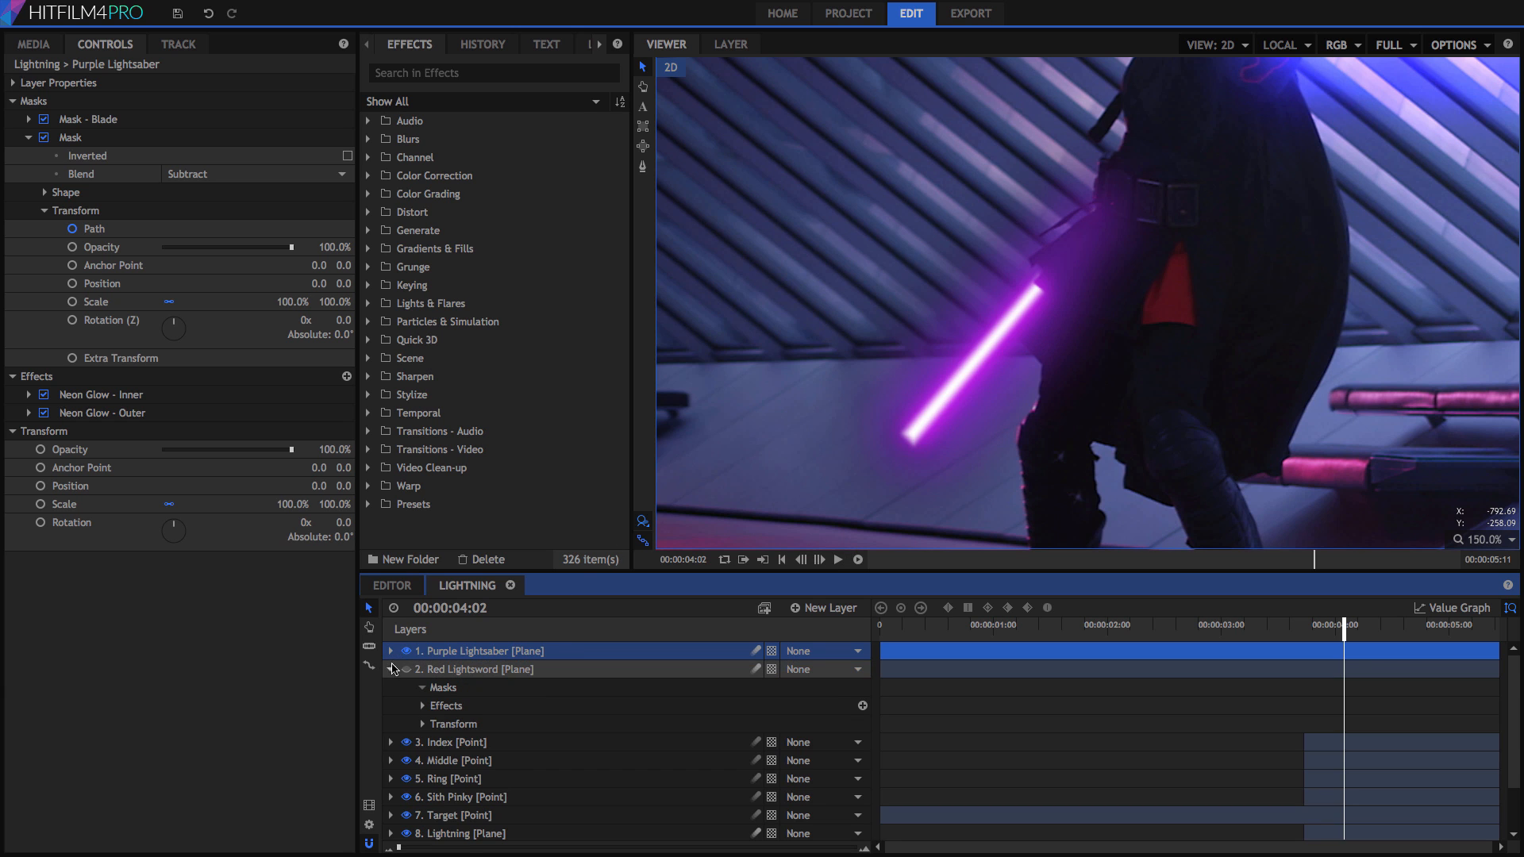
{"action": "left_click", "coordinate": [390, 669]}
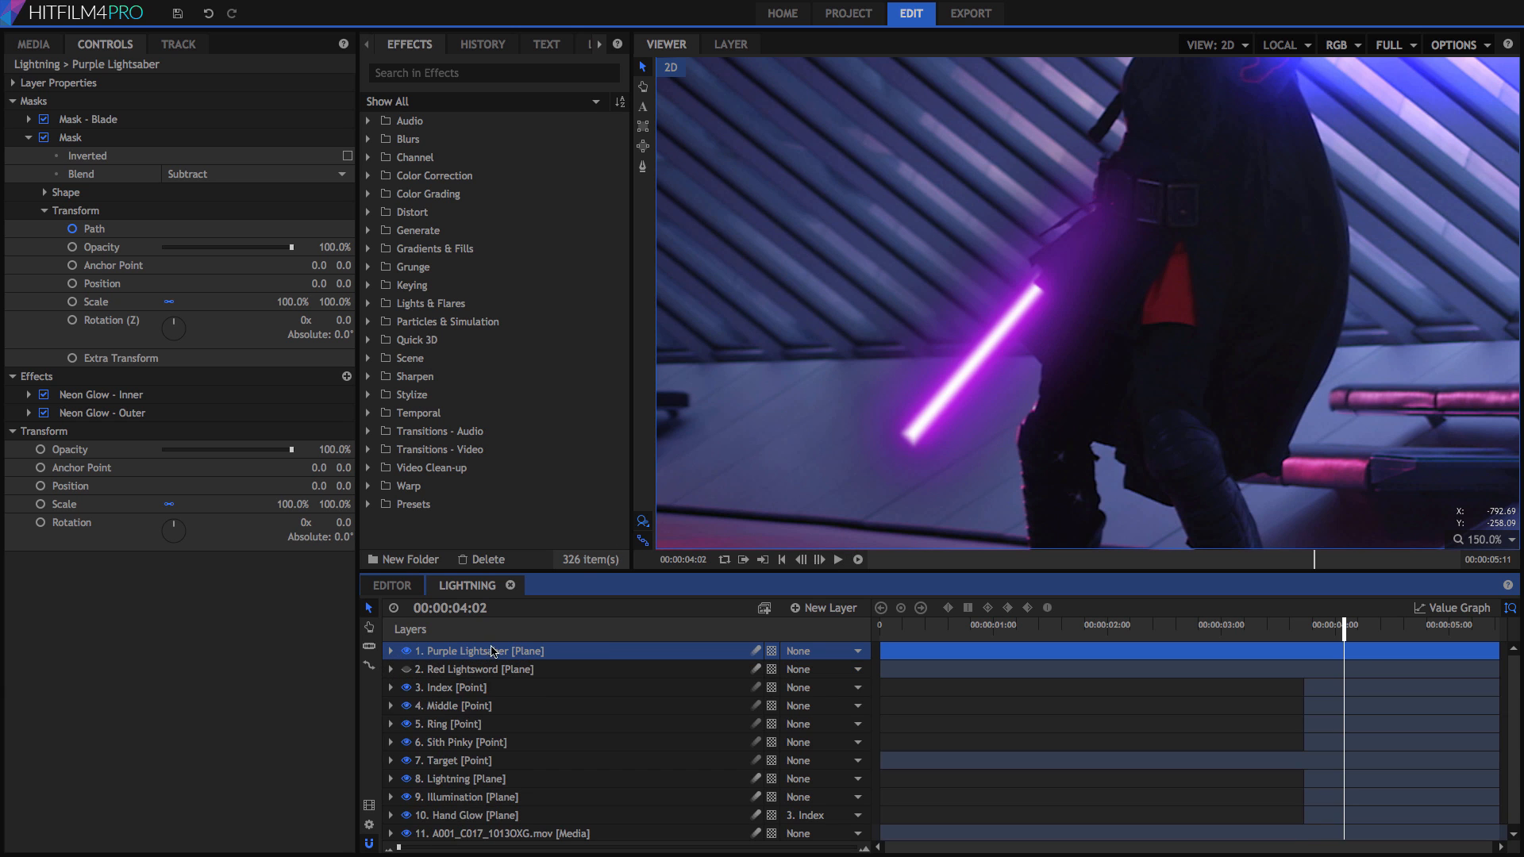
{"action": "right_click", "coordinate": [481, 834]}
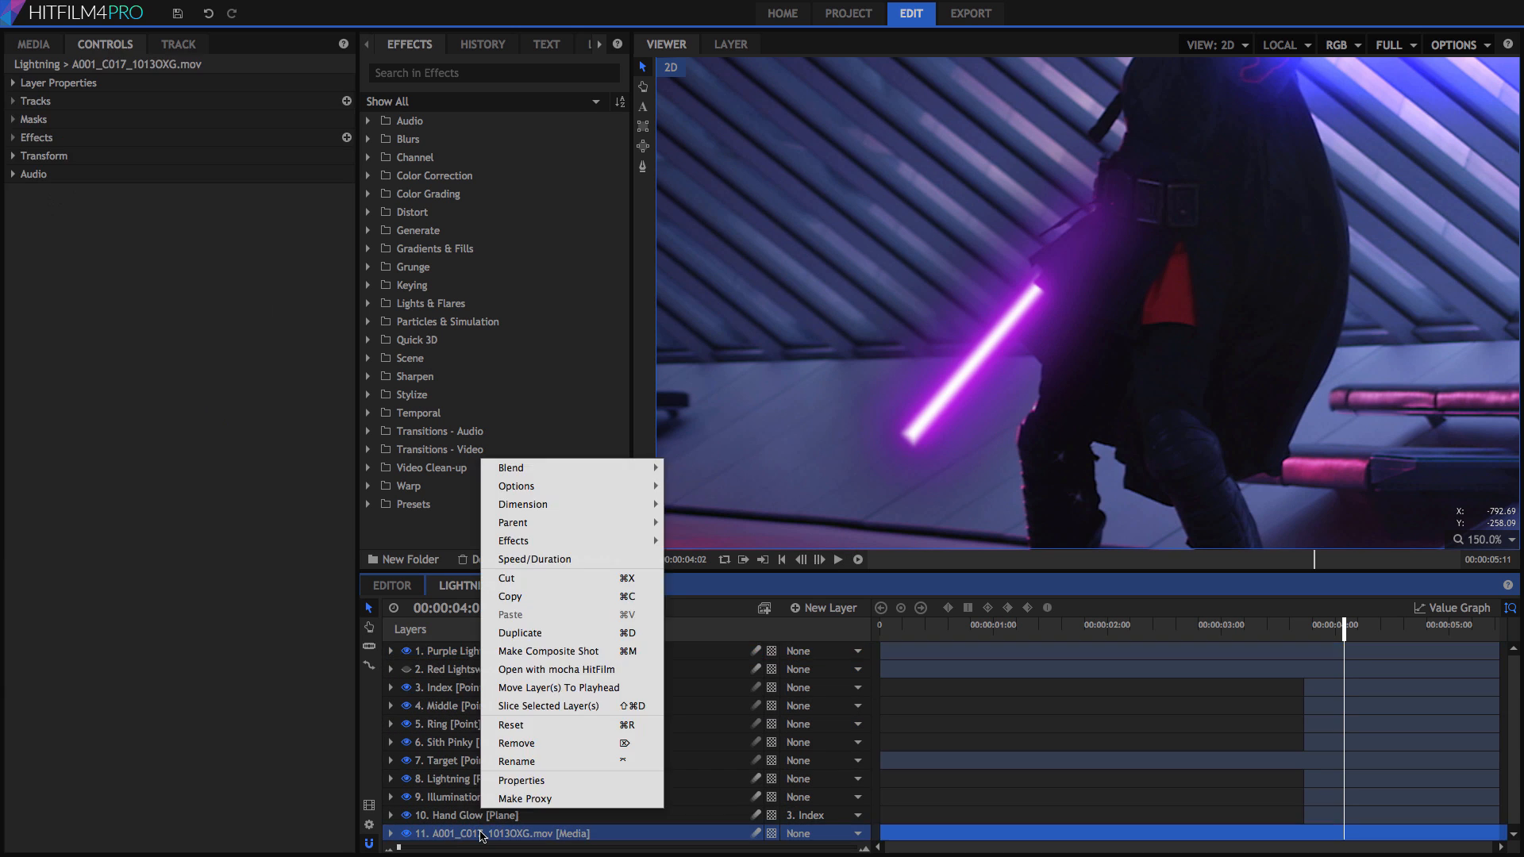
{"action": "left_click", "coordinate": [520, 632]}
{"action": "left_click_drag", "start_coordinate": [516, 838], "coordinate": [520, 652]}
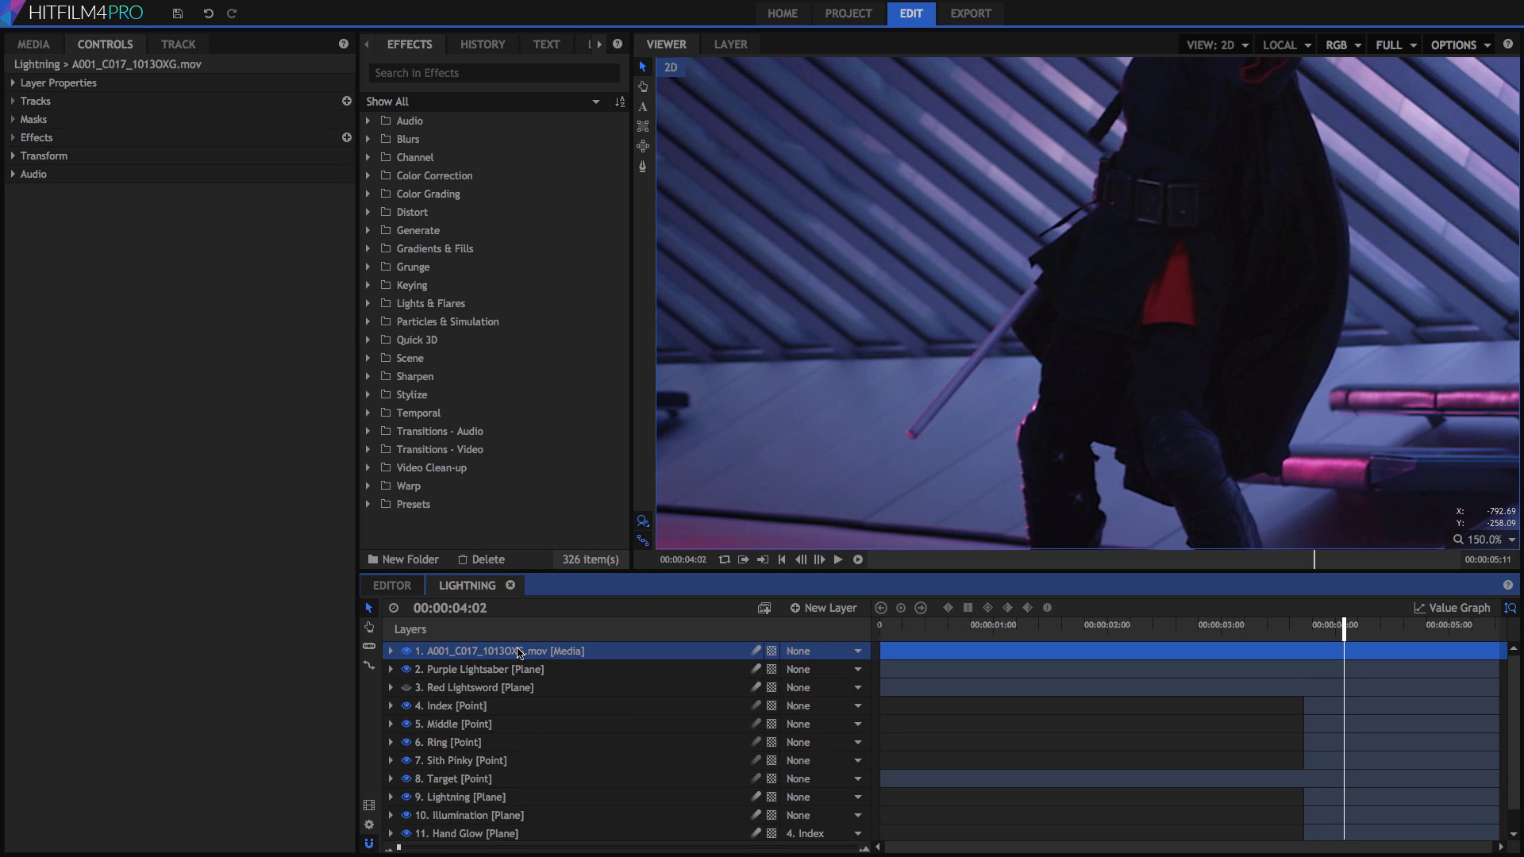
Step: Copy the Subtract mask from the Purple Lightsaber layer and paste it into the duplicated footage layer's masks
{"action": "left_click", "coordinate": [391, 651]}
{"action": "left_click", "coordinate": [443, 689]}
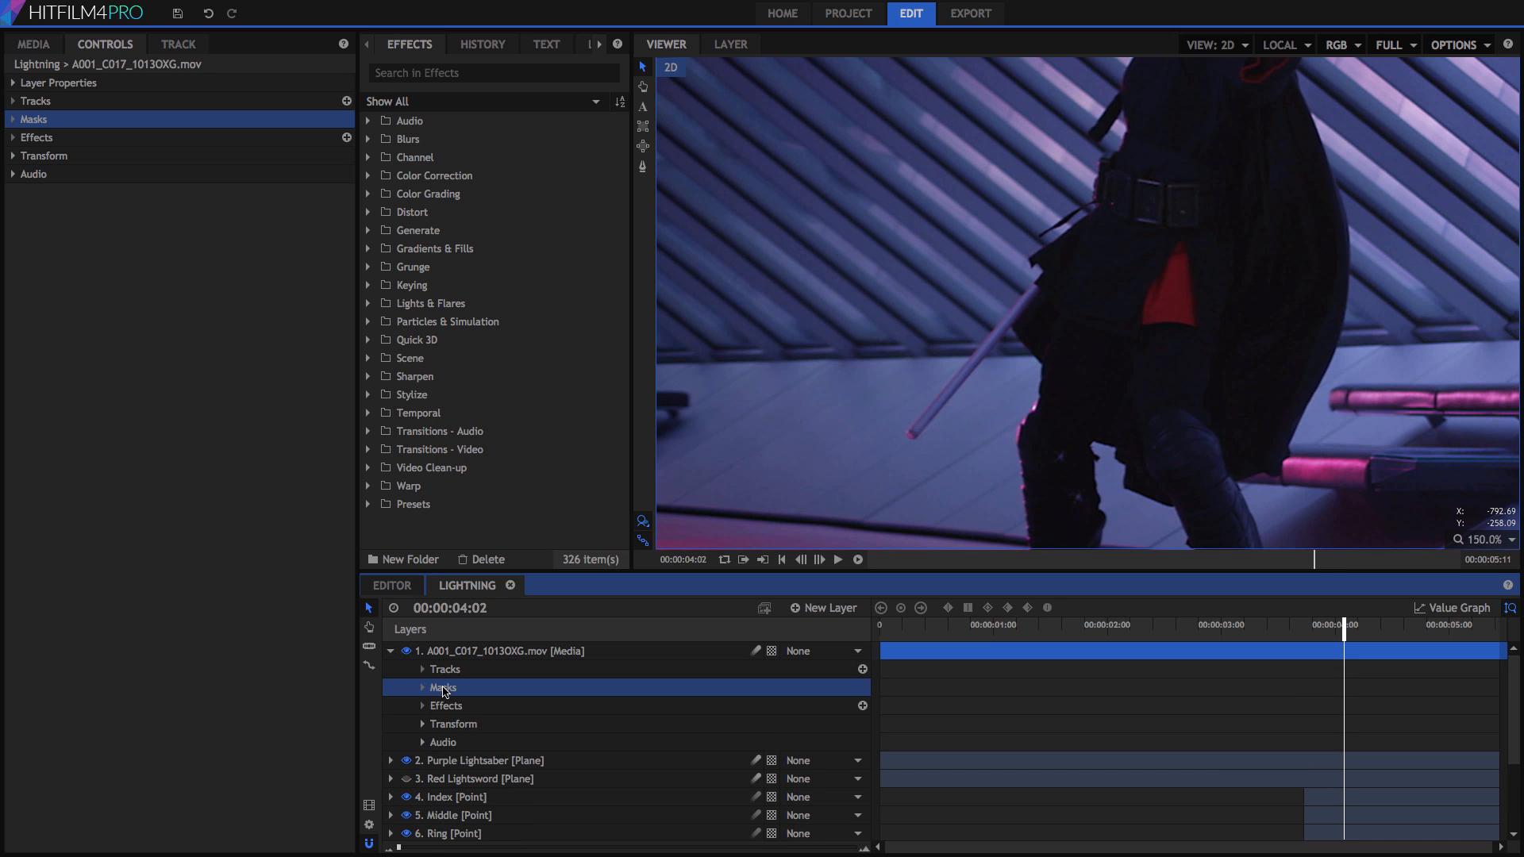
{"action": "left_click", "coordinate": [445, 760]}
{"action": "left_click", "coordinate": [391, 761]}
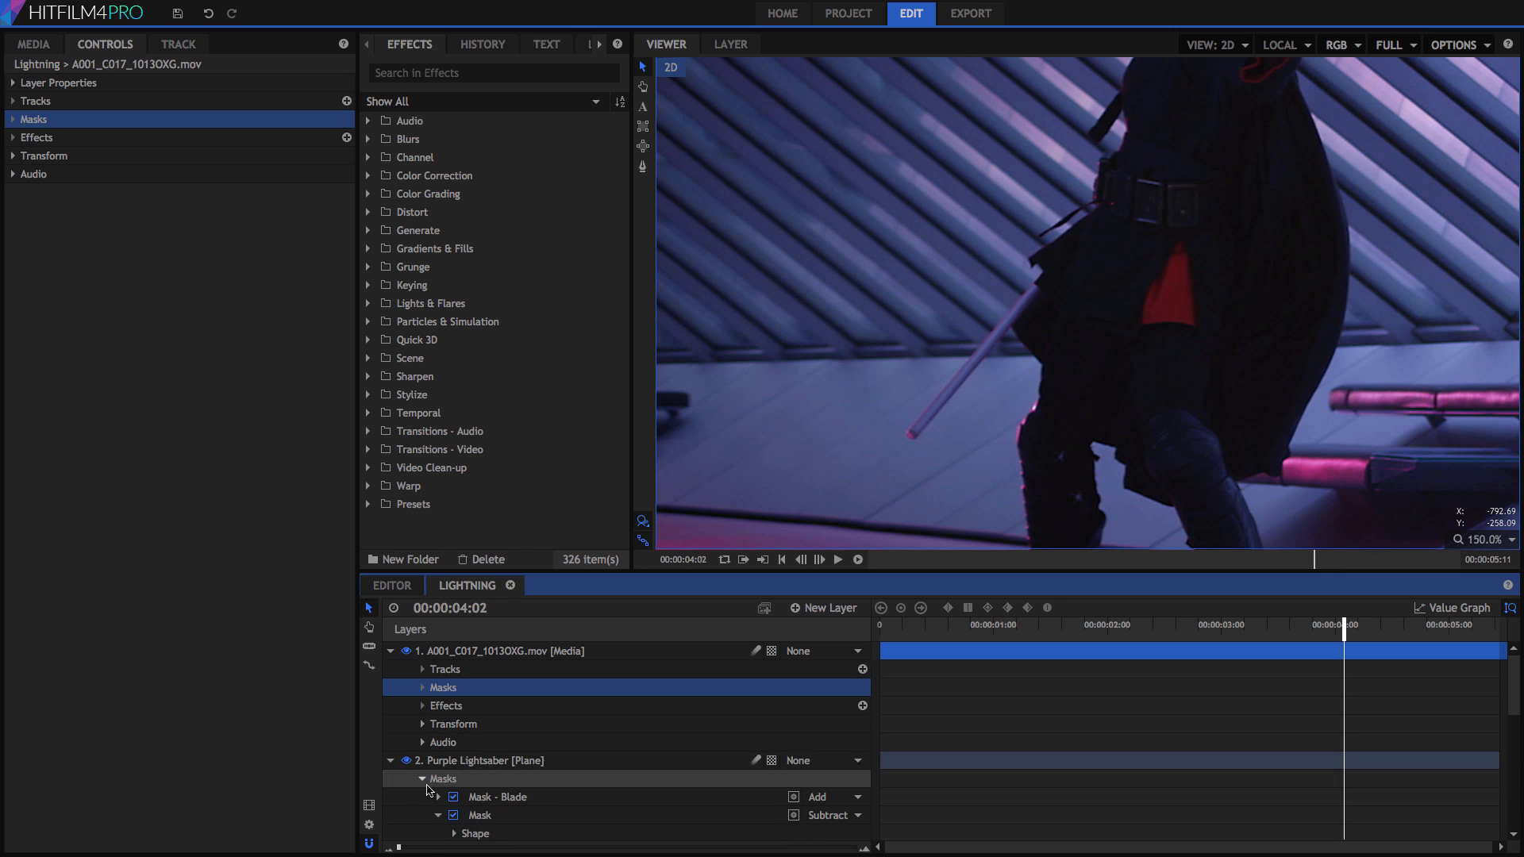
{"action": "right_click", "coordinate": [485, 815]}
{"action": "left_click", "coordinate": [512, 707]}
{"action": "right_click", "coordinate": [459, 691]}
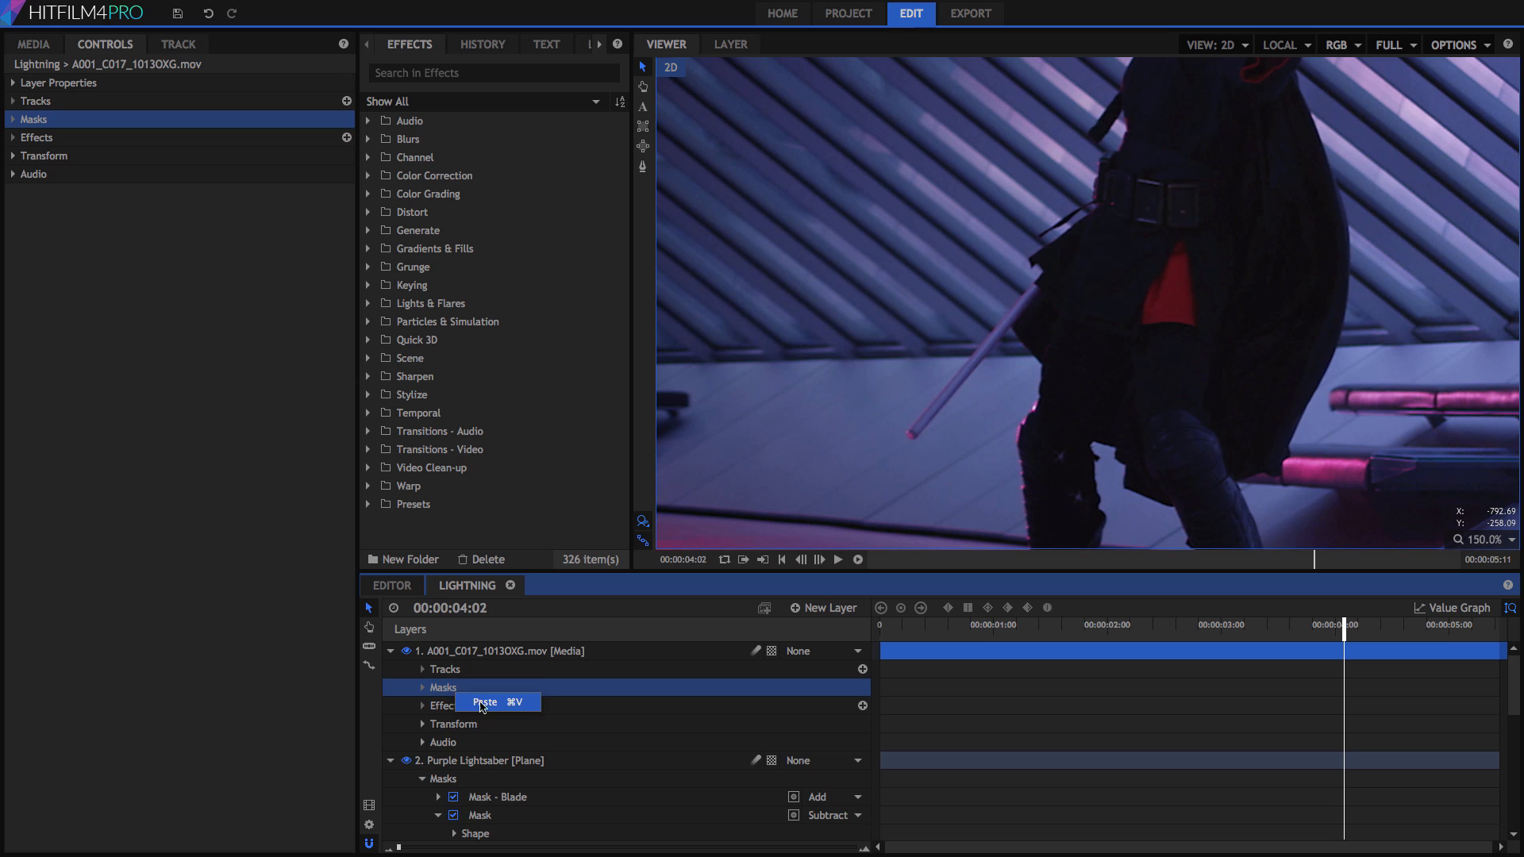
{"action": "left_click", "coordinate": [485, 702]}
Step: Set the pasted mask's blend mode to Add and adjust its shape settings
{"action": "left_click", "coordinate": [29, 137]}
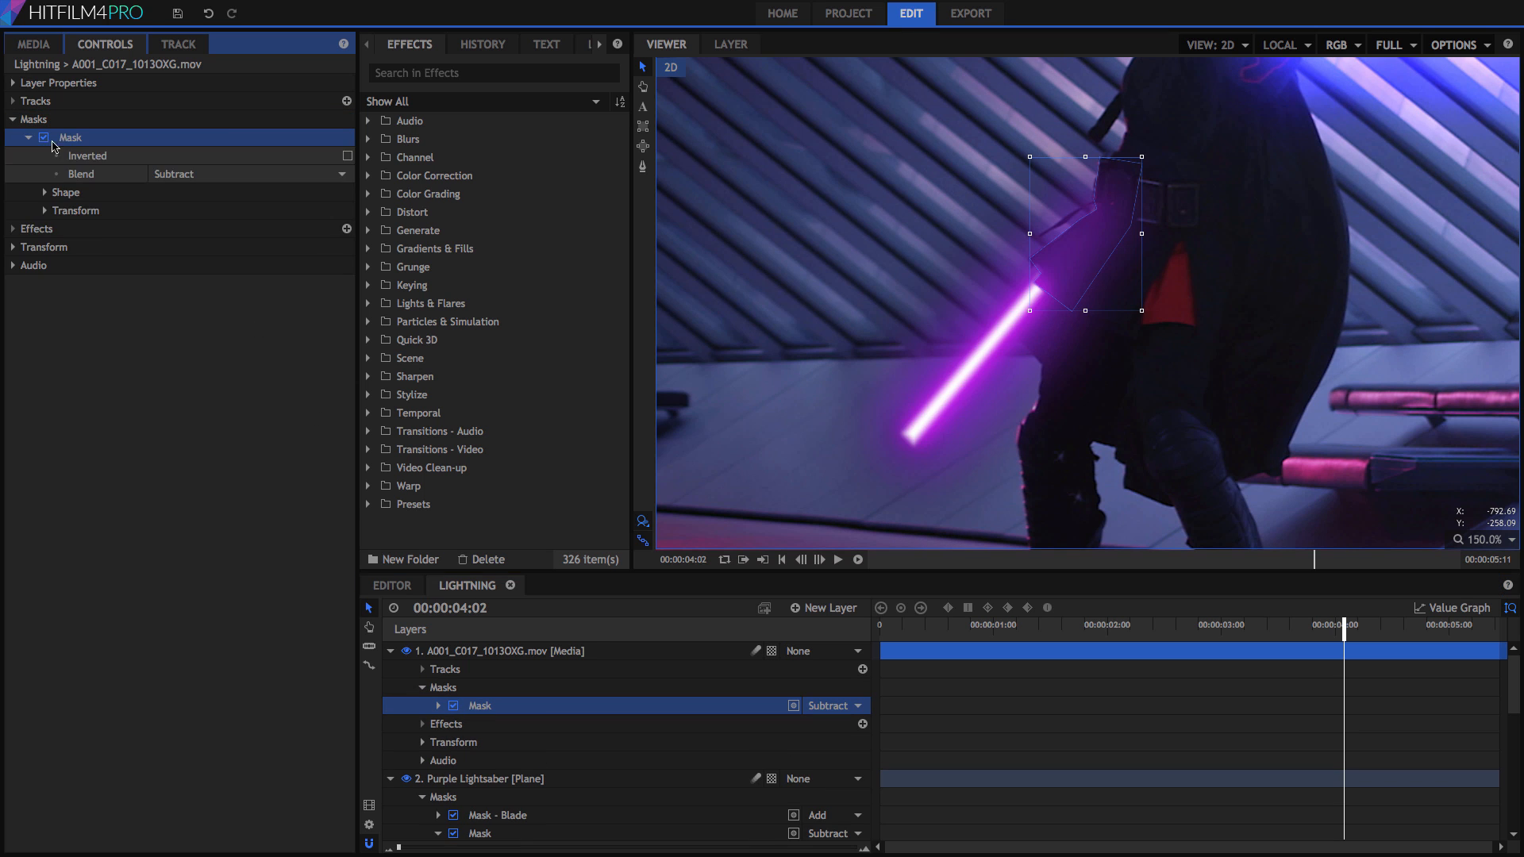
{"action": "left_click", "coordinate": [222, 174]}
{"action": "left_click", "coordinate": [197, 191]}
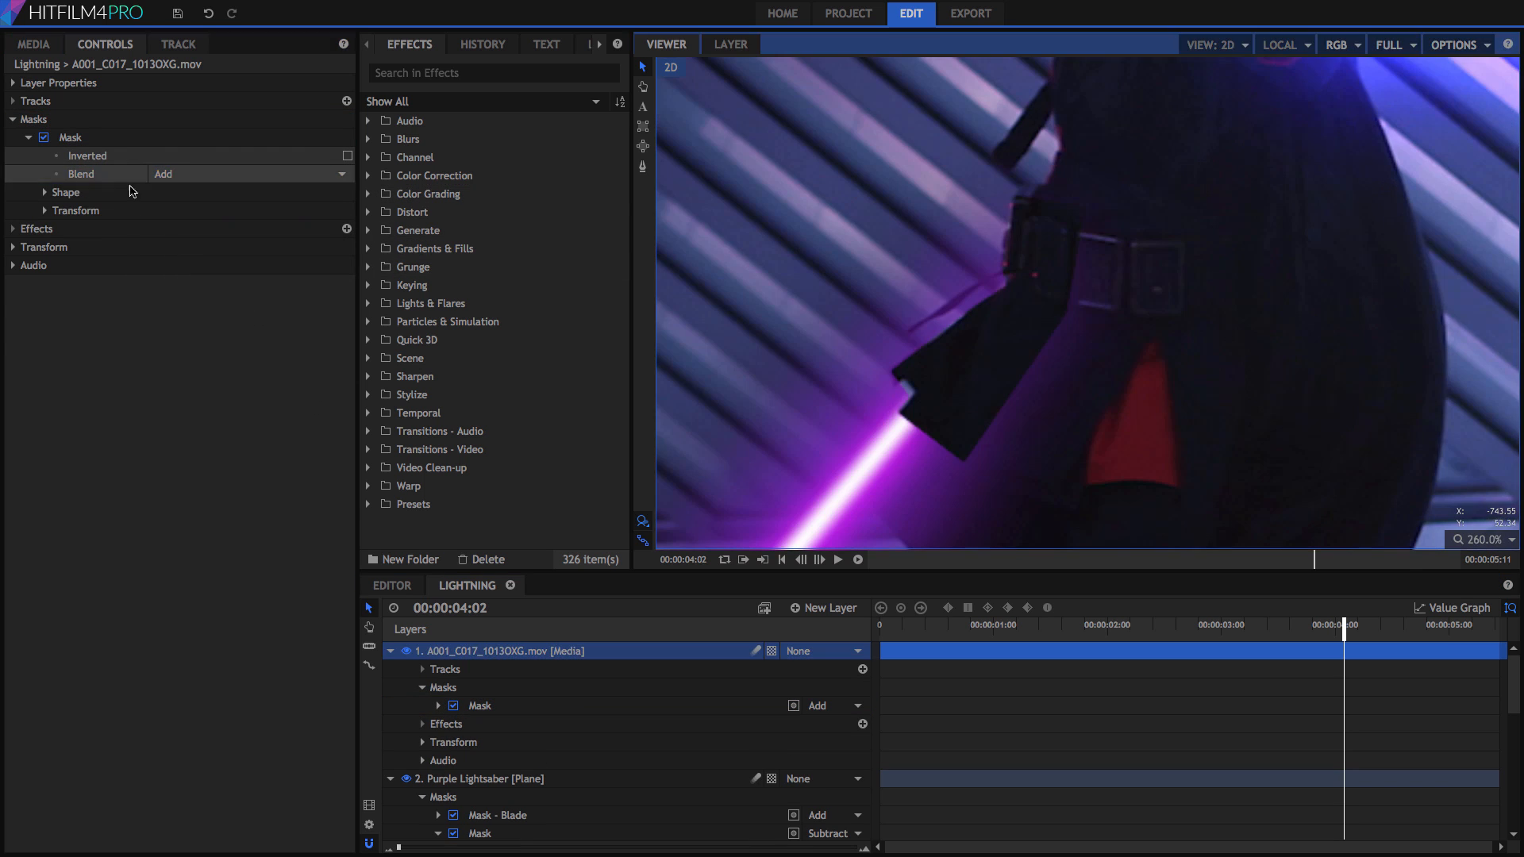
{"action": "left_click", "coordinate": [44, 192]}
{"action": "left_click_drag", "start_coordinate": [330, 247], "coordinate": [342, 247]}
{"action": "left_click", "coordinate": [29, 138]}
Step: Extend the pasted mask's three inner points across the belt and robe at 00:00:04:02 so it covers more of the body
{"action": "left_click", "coordinate": [643, 166]}
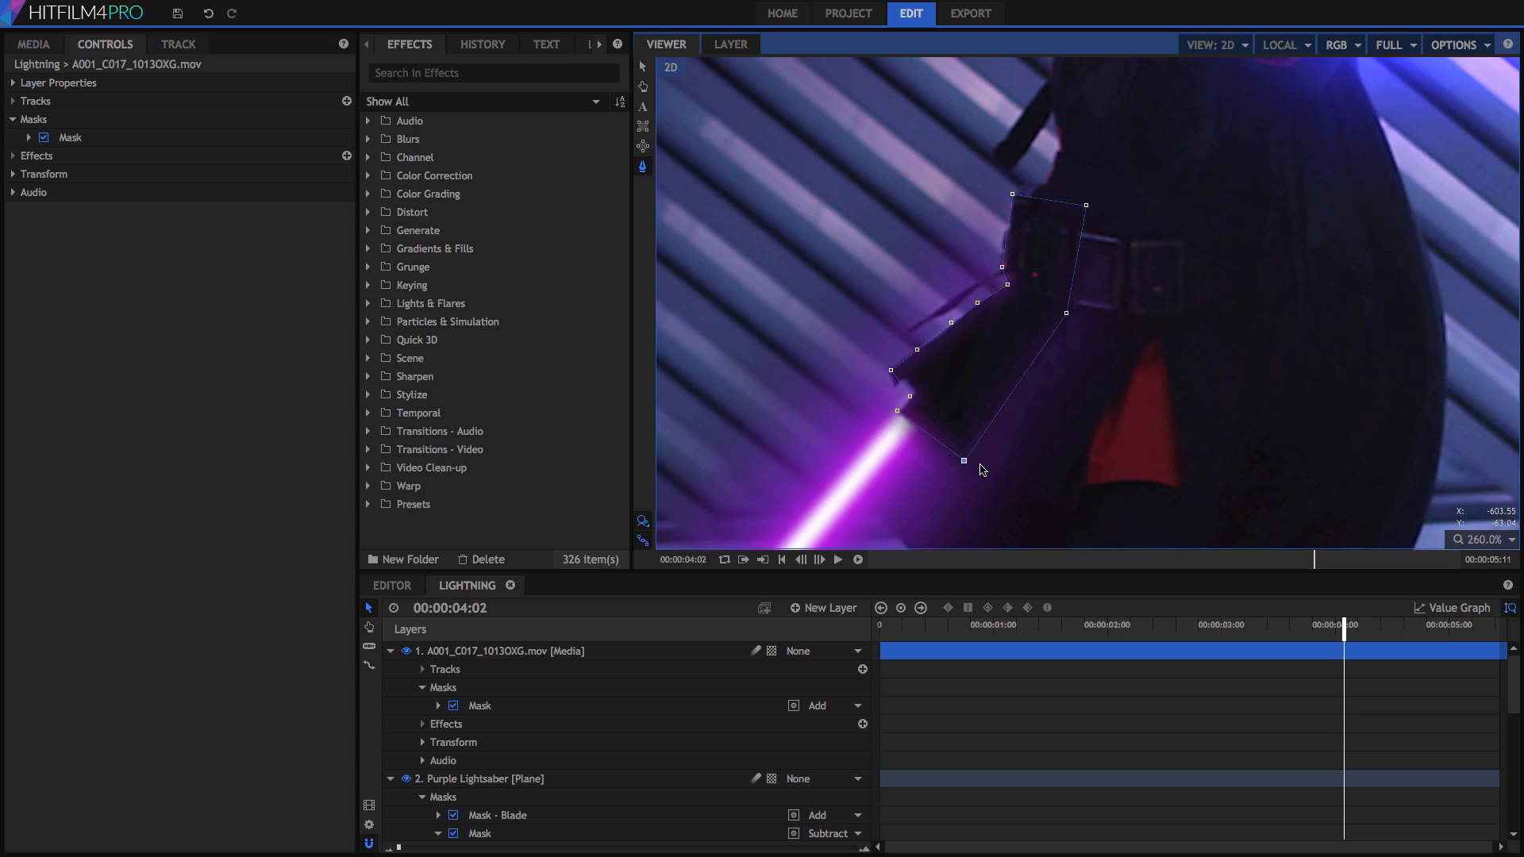
{"action": "left_click_drag", "start_coordinate": [963, 461], "coordinate": [1178, 502]}
{"action": "left_click_drag", "start_coordinate": [1069, 319], "coordinate": [1194, 312]}
{"action": "left_click_drag", "start_coordinate": [1085, 210], "coordinate": [1227, 172]}
{"action": "scroll", "coordinate": [1228, 175], "scroll_direction": "up", "scroll_amount": 1}
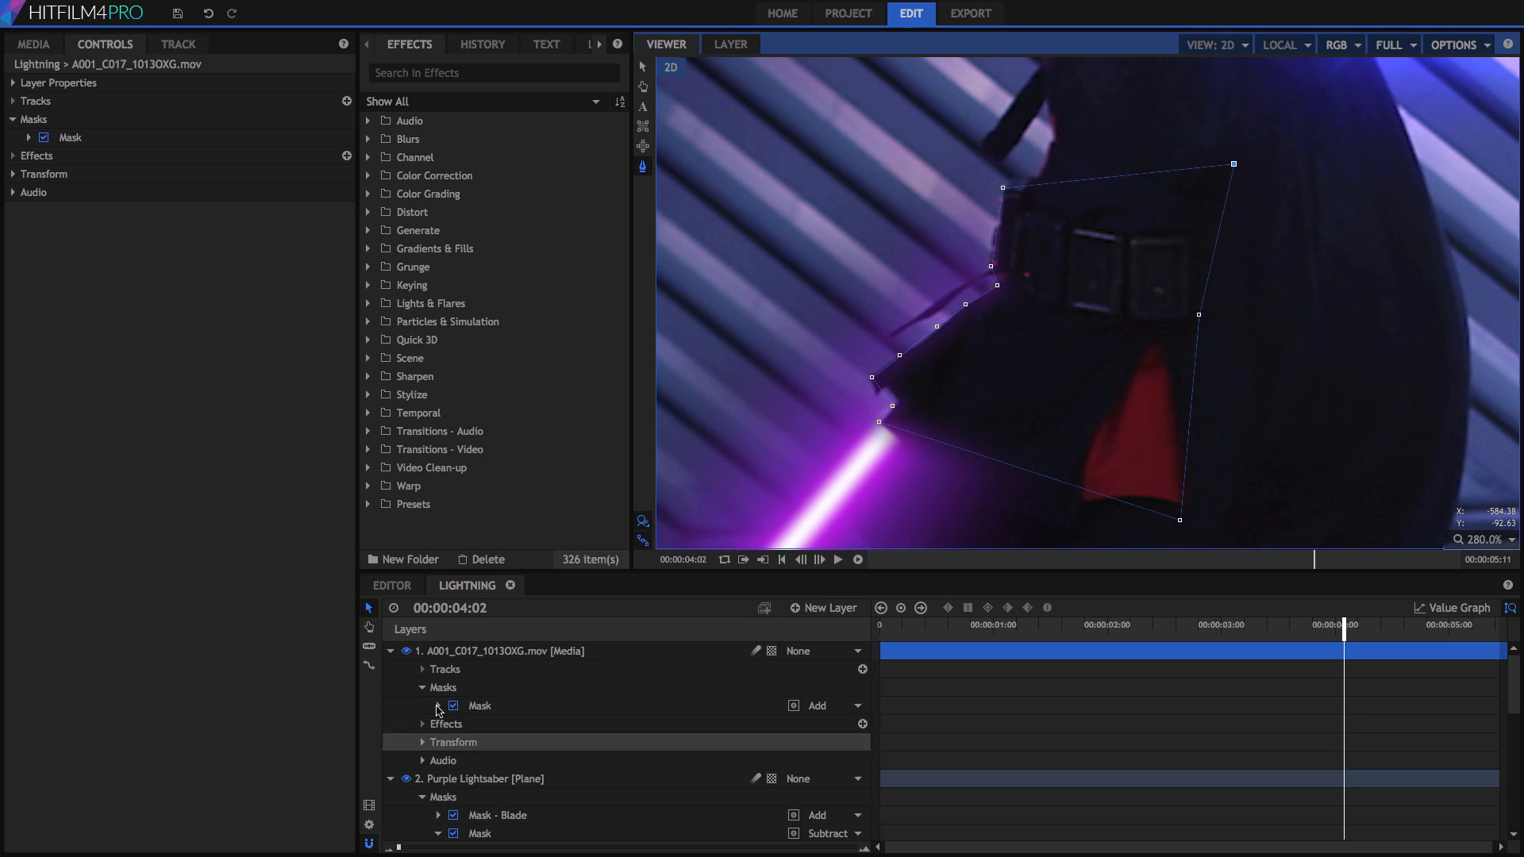
Step: Delete the duplicated footage layer and fit the whole frame in the viewer
{"action": "left_click", "coordinate": [465, 653]}
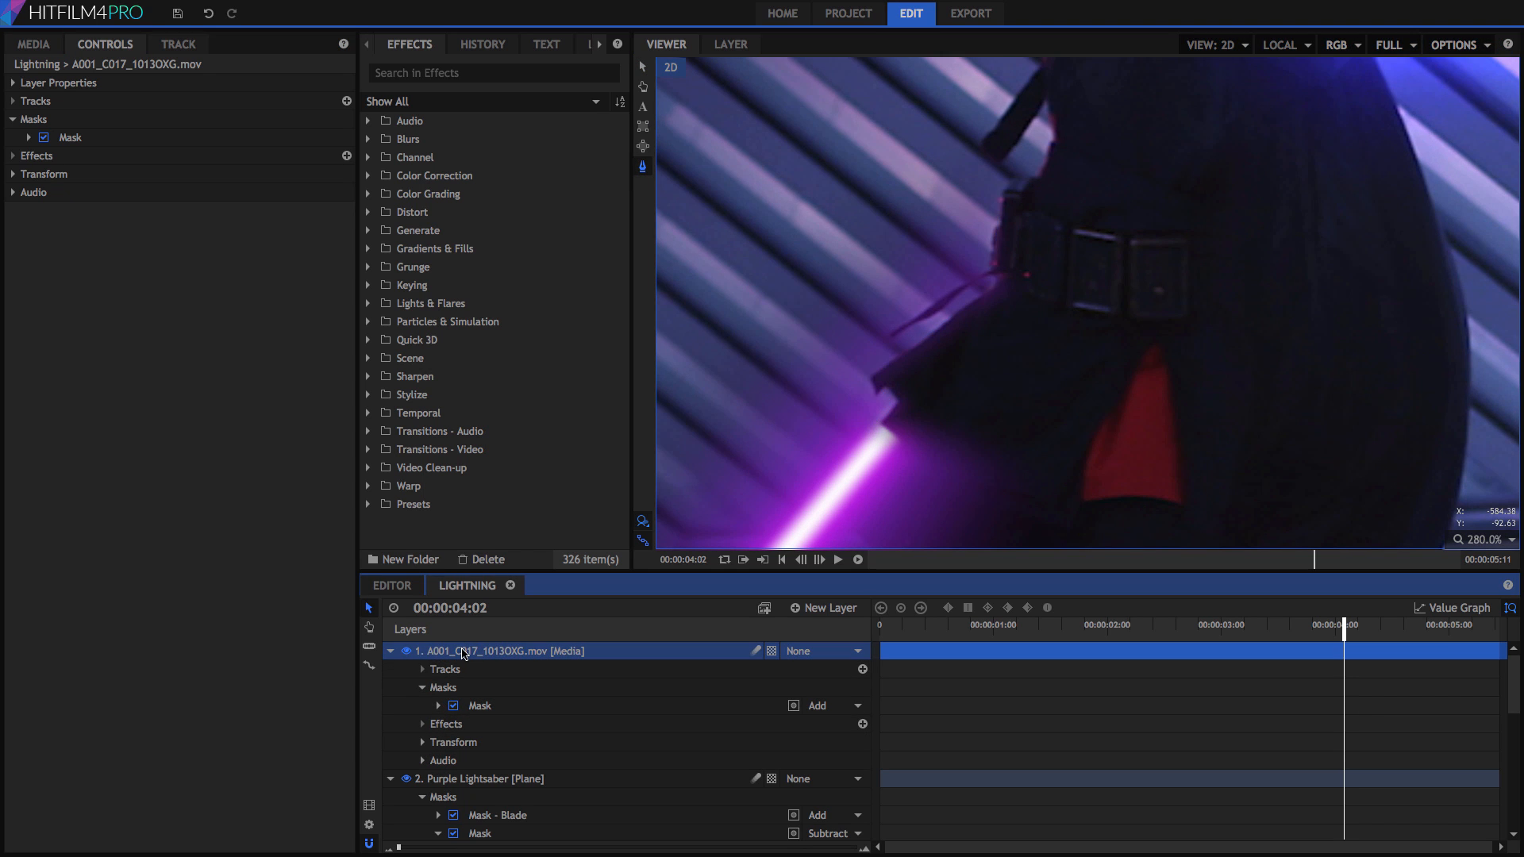
{"action": "key", "text": "Delete"}
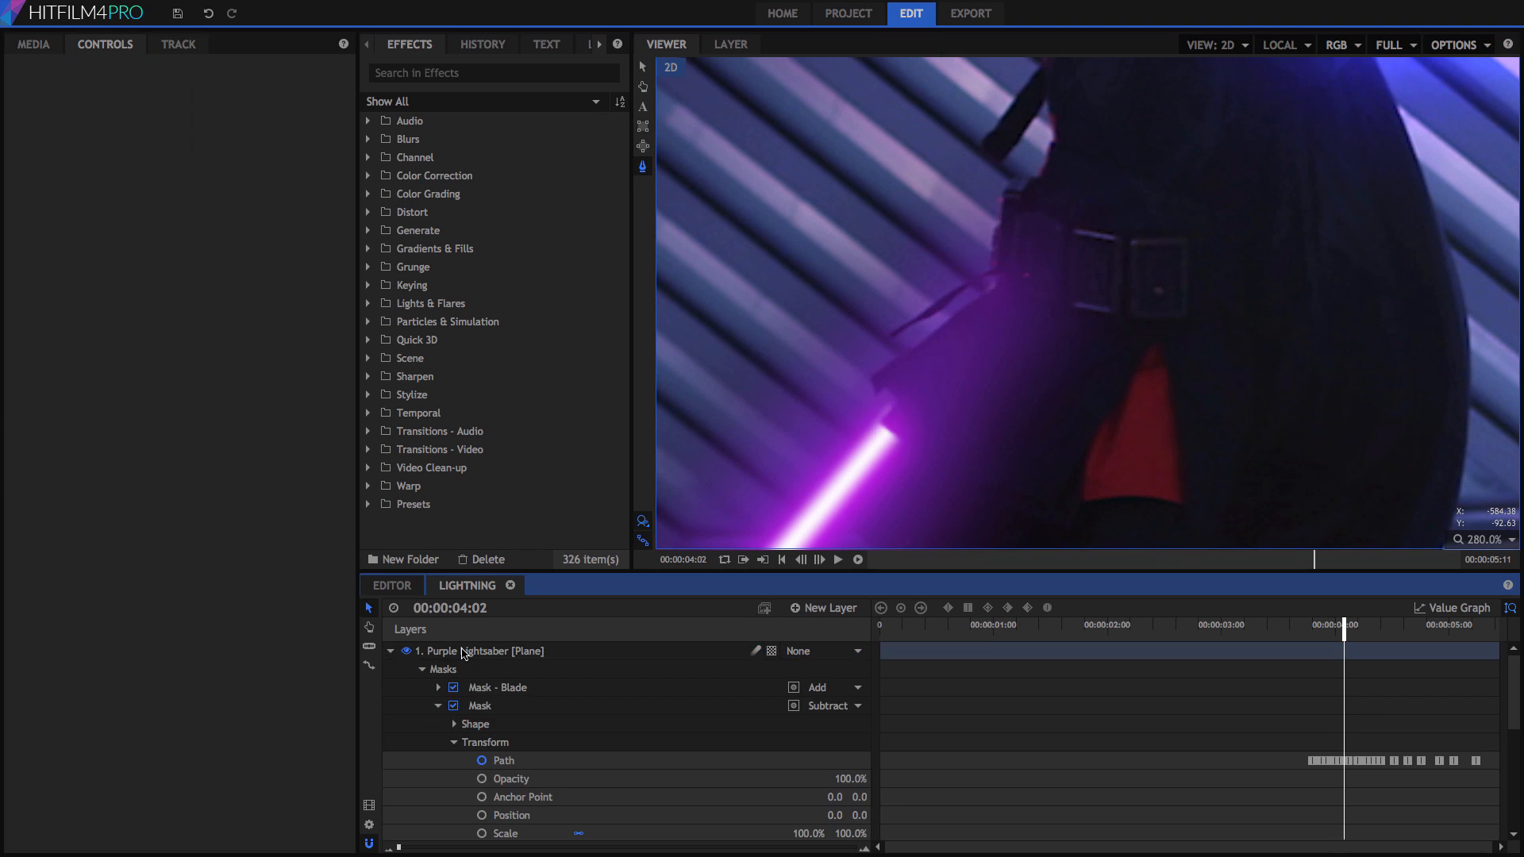
{"action": "left_click", "coordinate": [1515, 544]}
{"action": "left_click", "coordinate": [1470, 706]}
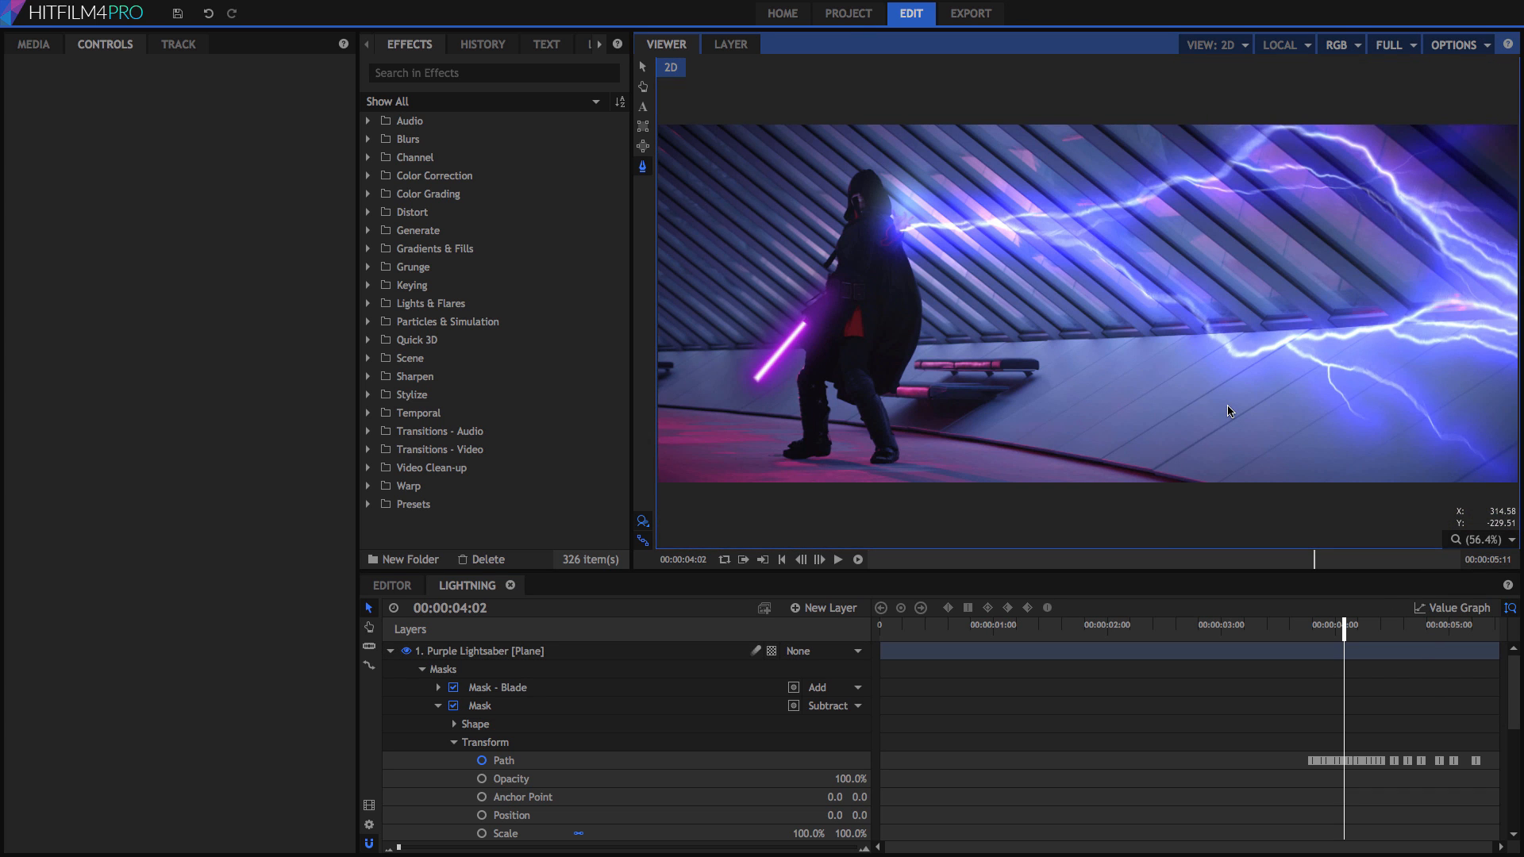
Step: Add a Path keyframe to the Purple Lightsaber layer's Subtract mask at 00:00:03:16
{"action": "left_click", "coordinate": [532, 706]}
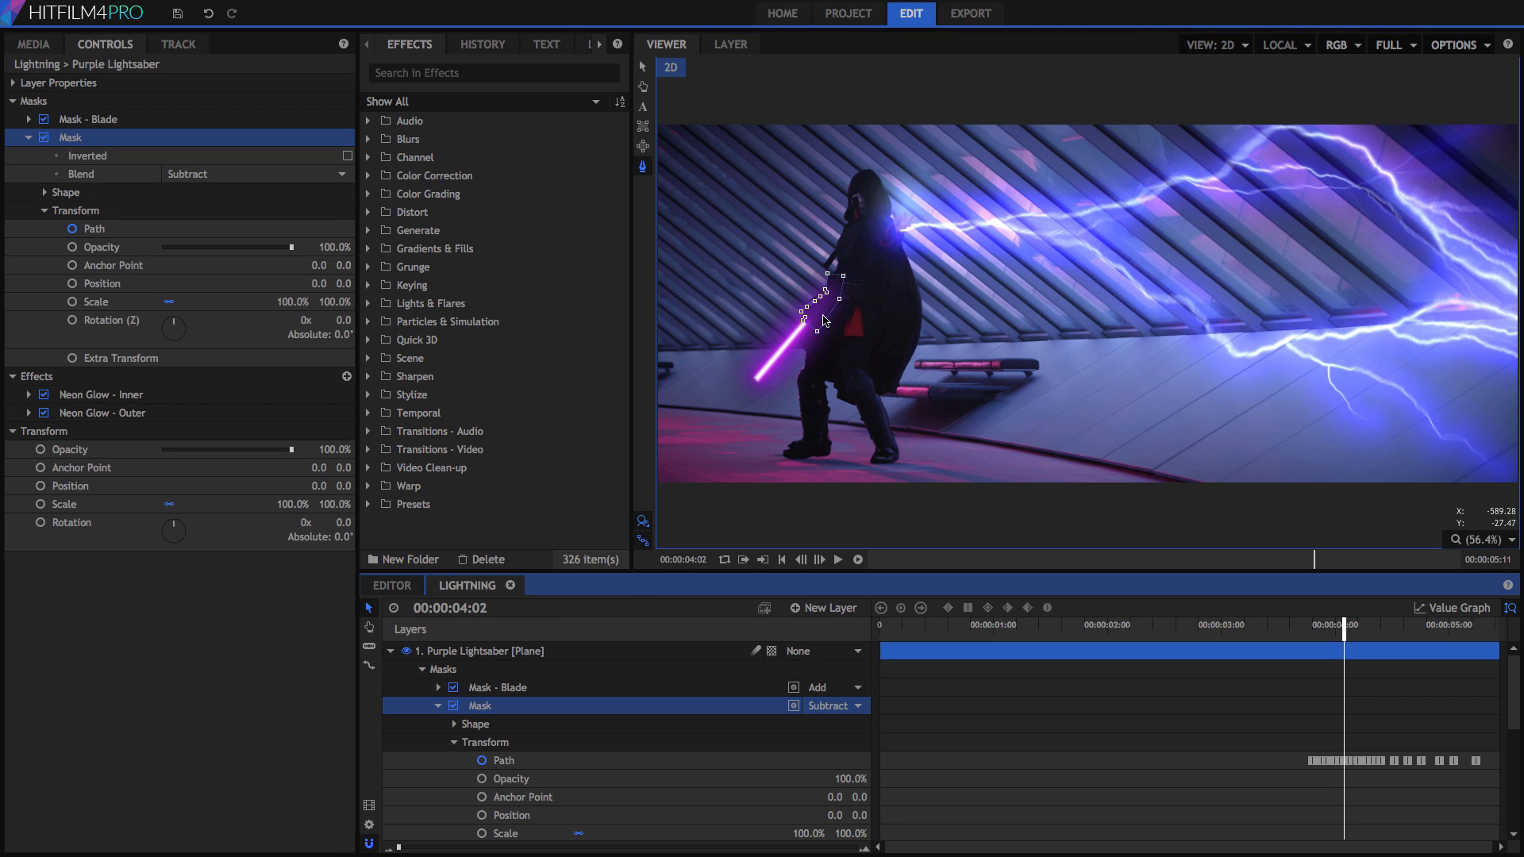
{"action": "left_click", "coordinate": [1308, 627]}
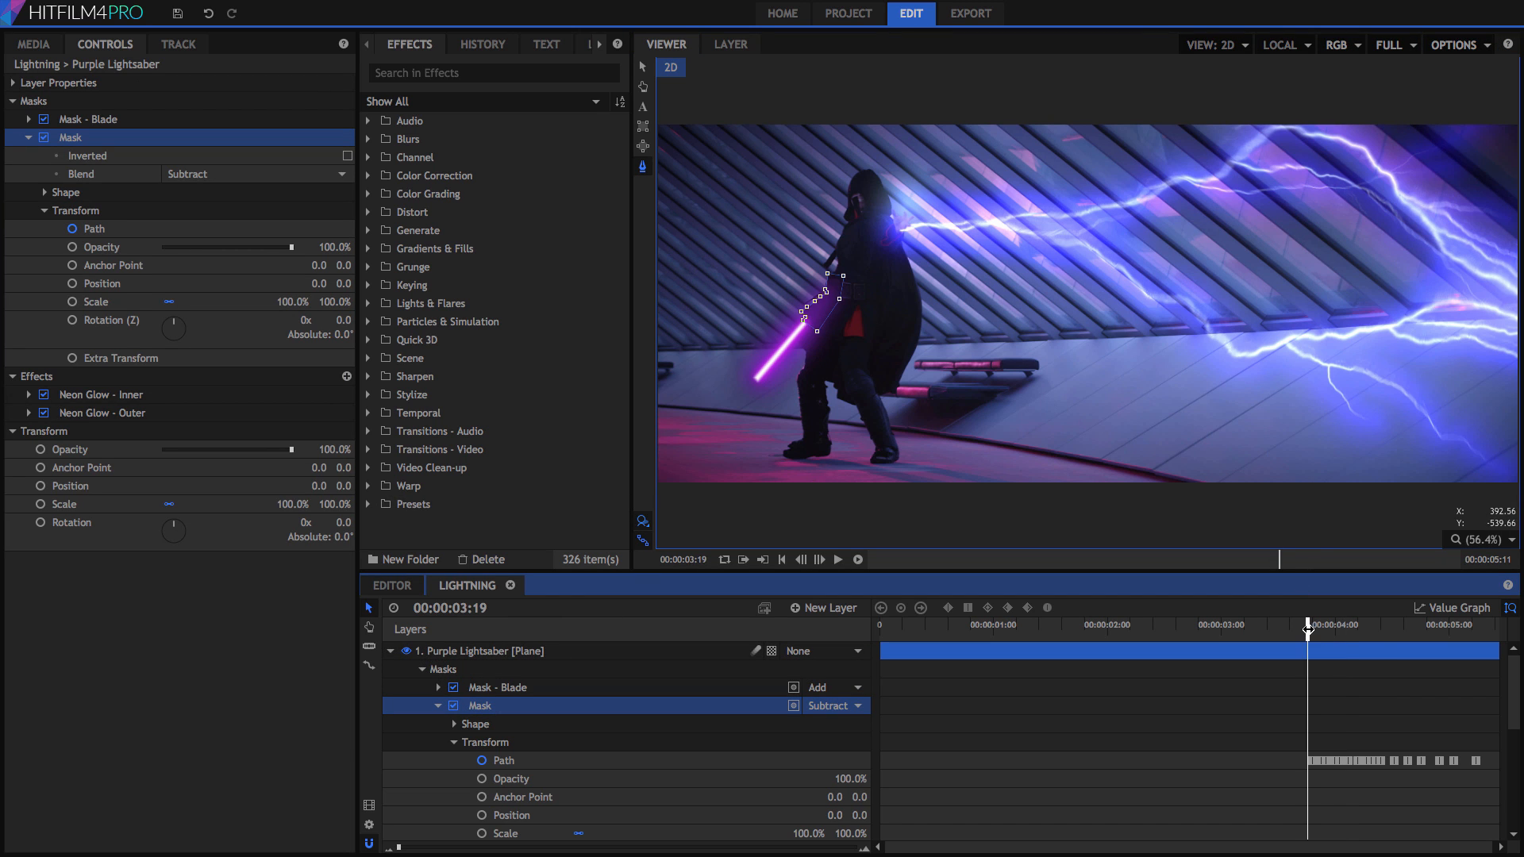
{"action": "left_click_drag", "start_coordinate": [1308, 627], "coordinate": [1294, 627]}
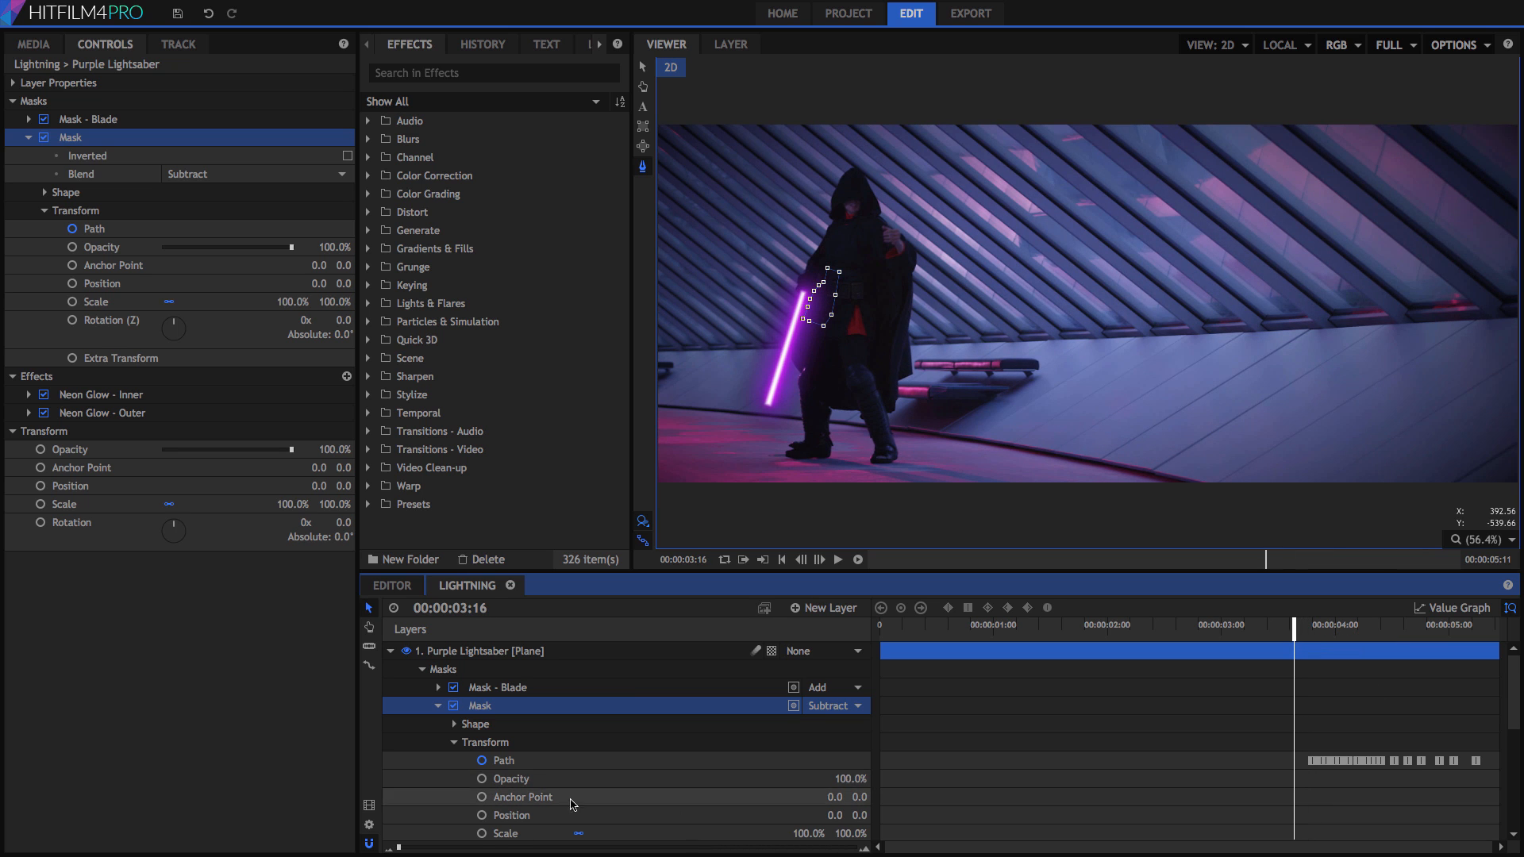
{"action": "left_click", "coordinate": [516, 760]}
{"action": "left_click", "coordinate": [900, 608]}
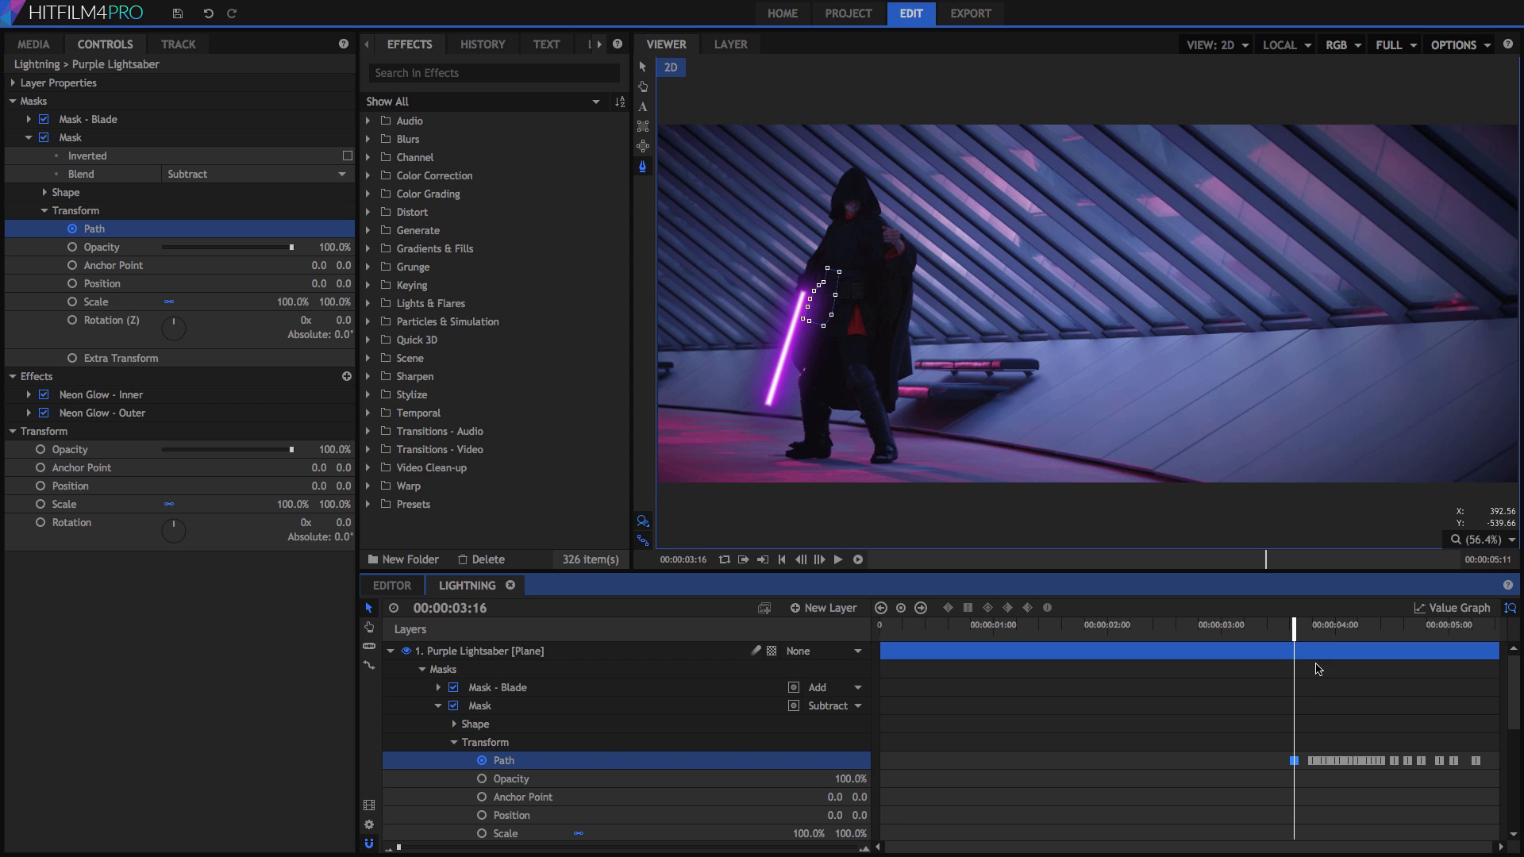
Step: Move the Subtract mask off the blade to above the frame at 00:00:03:15, and scrub the shot to check it
{"action": "mouse_move", "coordinate": [1296, 659]}
{"action": "left_mouse_down"}
{"action": "mouse_move", "coordinate": [881, 659]}
{"action": "mouse_move", "coordinate": [1289, 661]}
{"action": "left_mouse_up"}
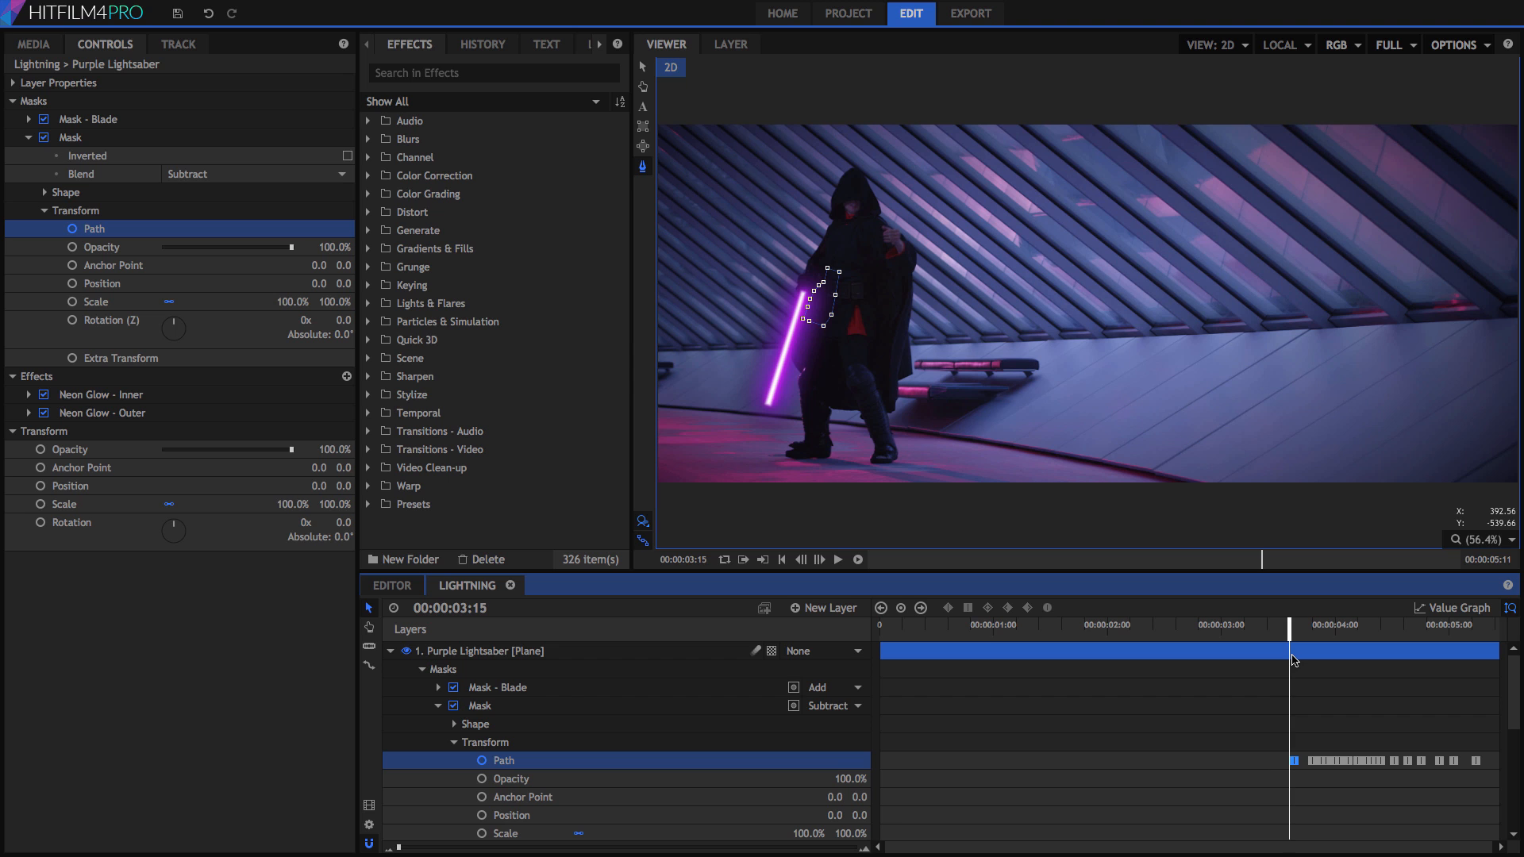
{"action": "left_click", "coordinate": [643, 67]}
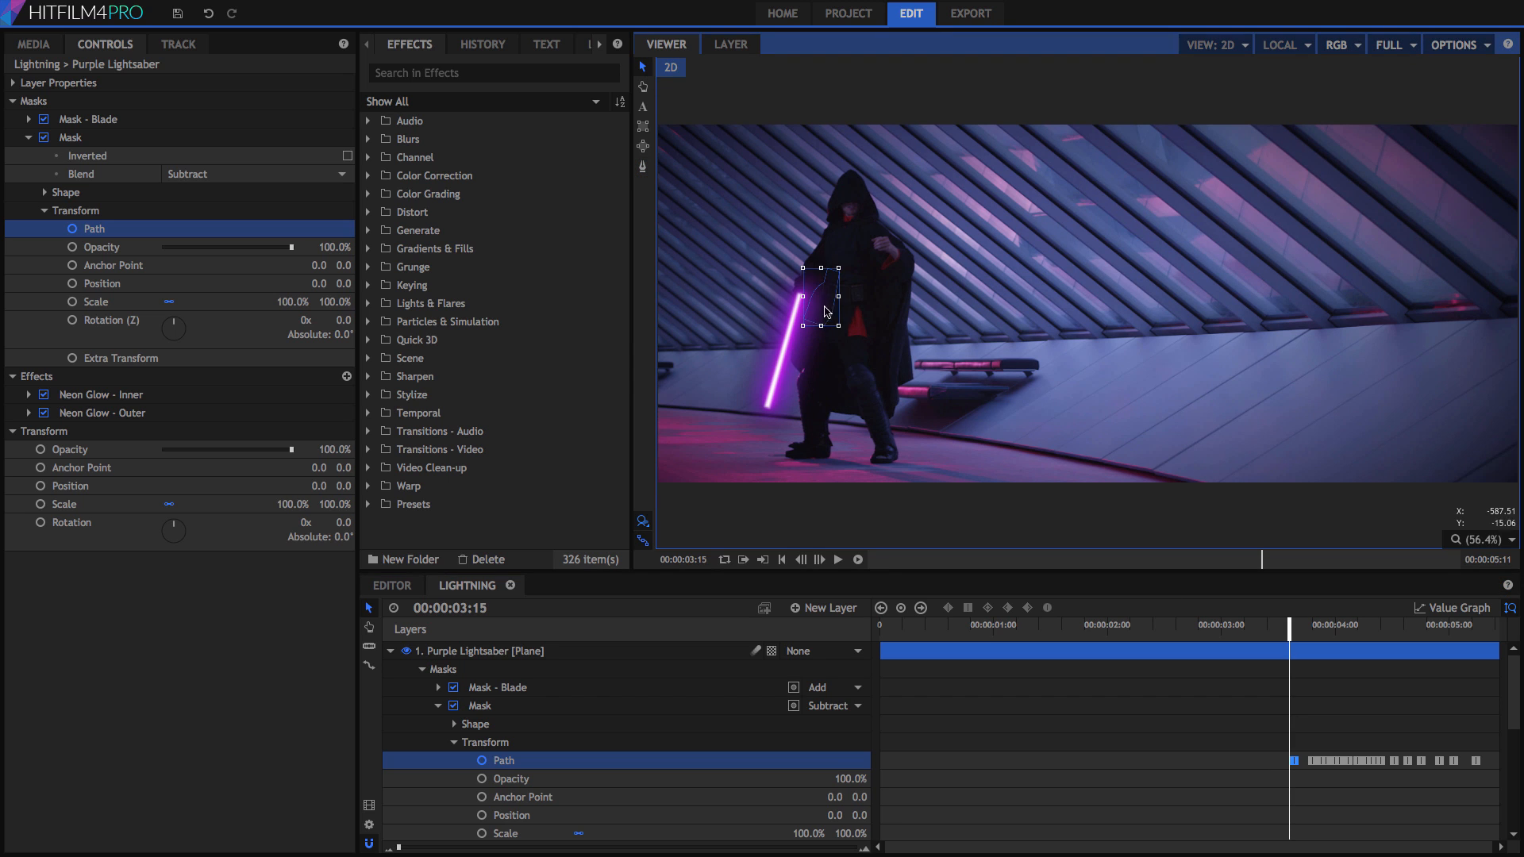
{"action": "left_click_drag", "start_coordinate": [825, 309], "coordinate": [861, 91]}
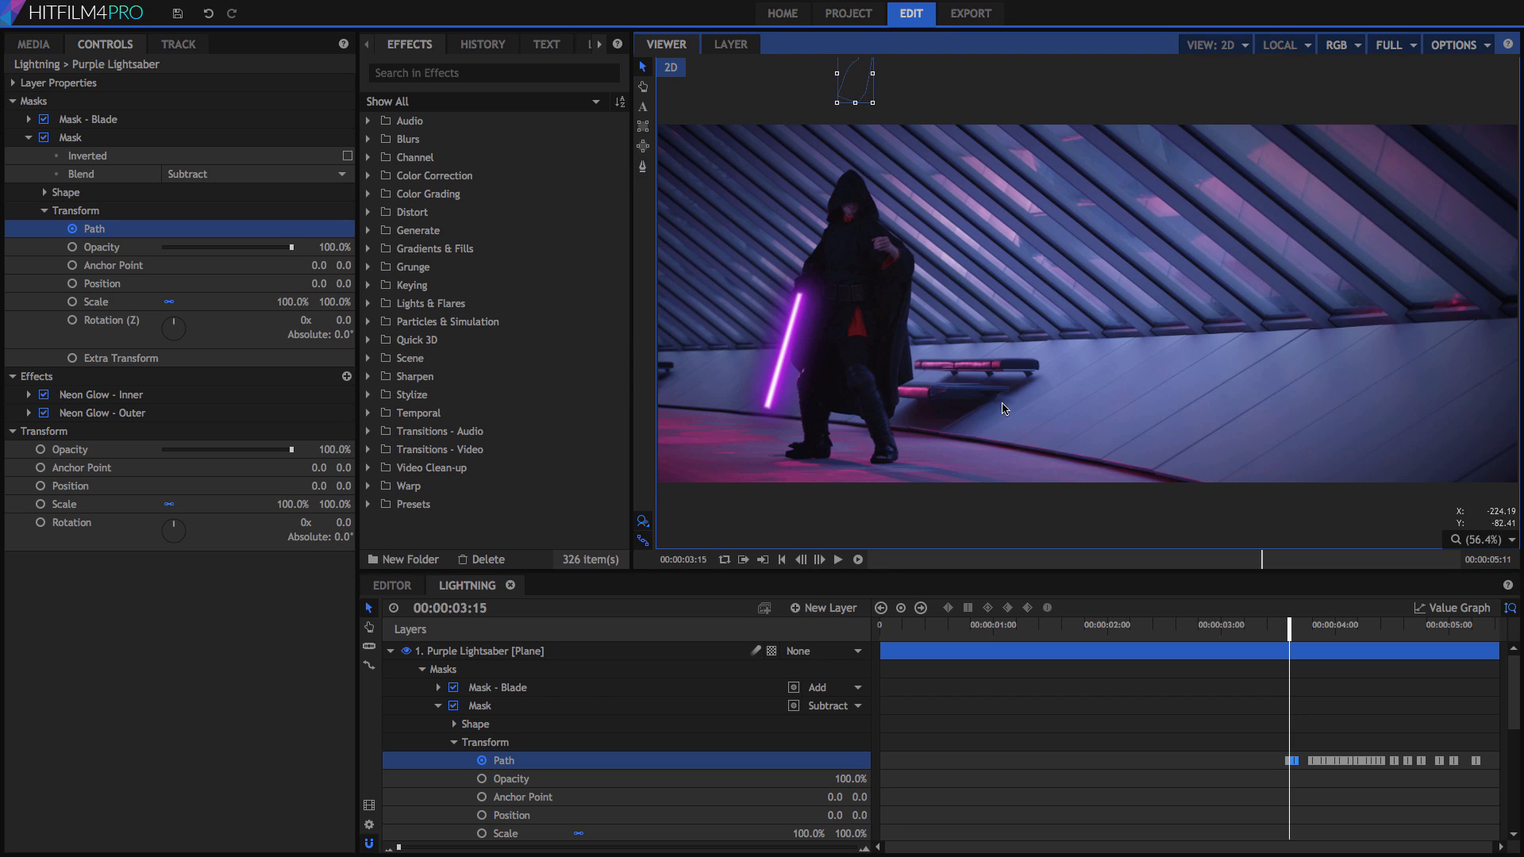
{"action": "left_click_drag", "start_coordinate": [896, 629], "coordinate": [1328, 655]}
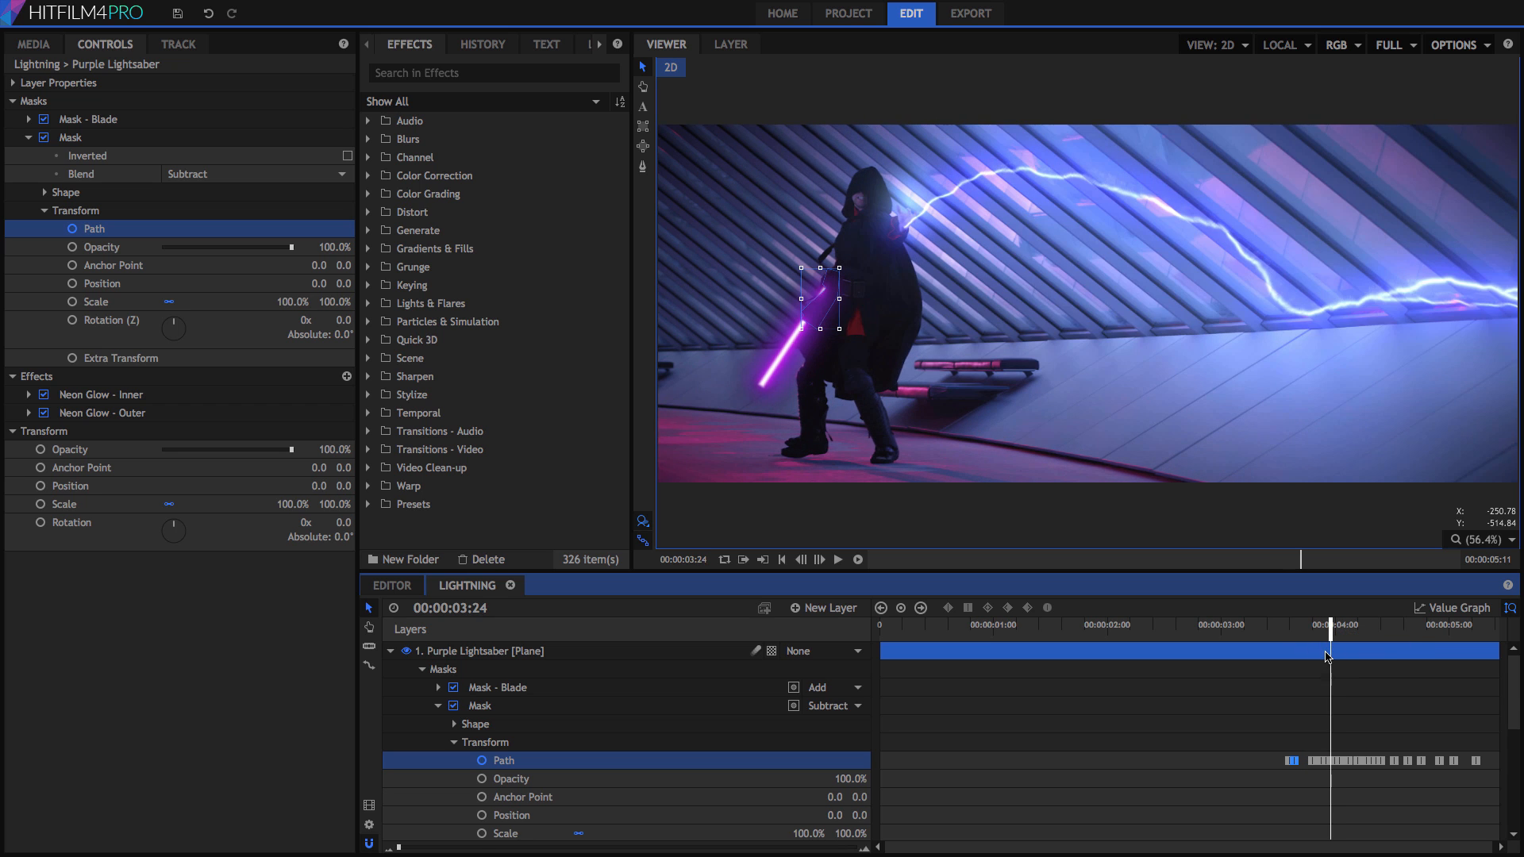
Step: Keyframe the Subtract mask's opacity at 100% on 00:00:05:06 and 0% on 00:00:05:07
{"action": "left_click", "coordinate": [1476, 635]}
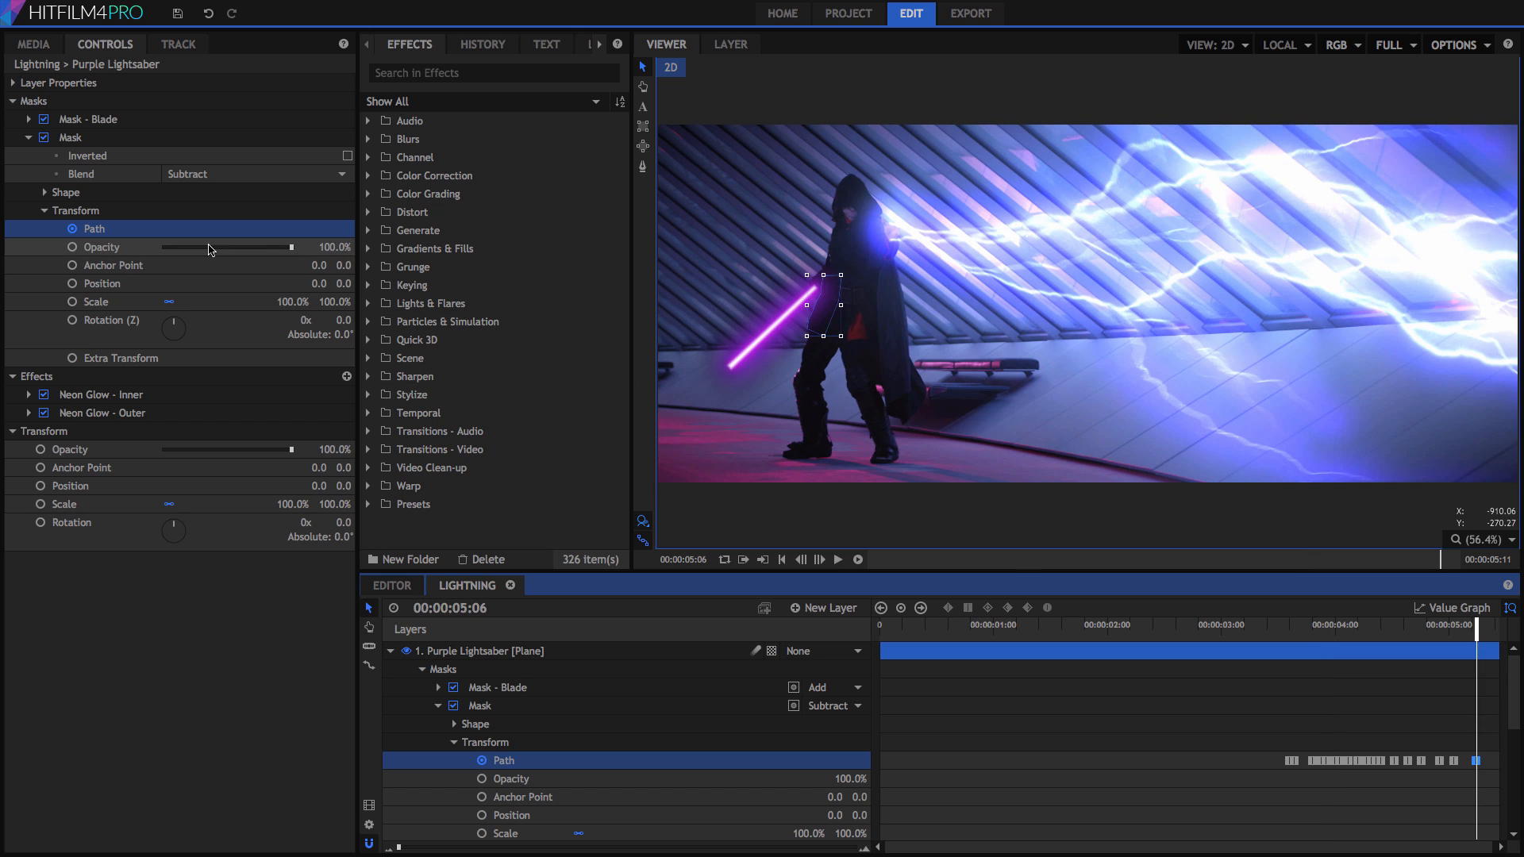
{"action": "left_click", "coordinate": [73, 248]}
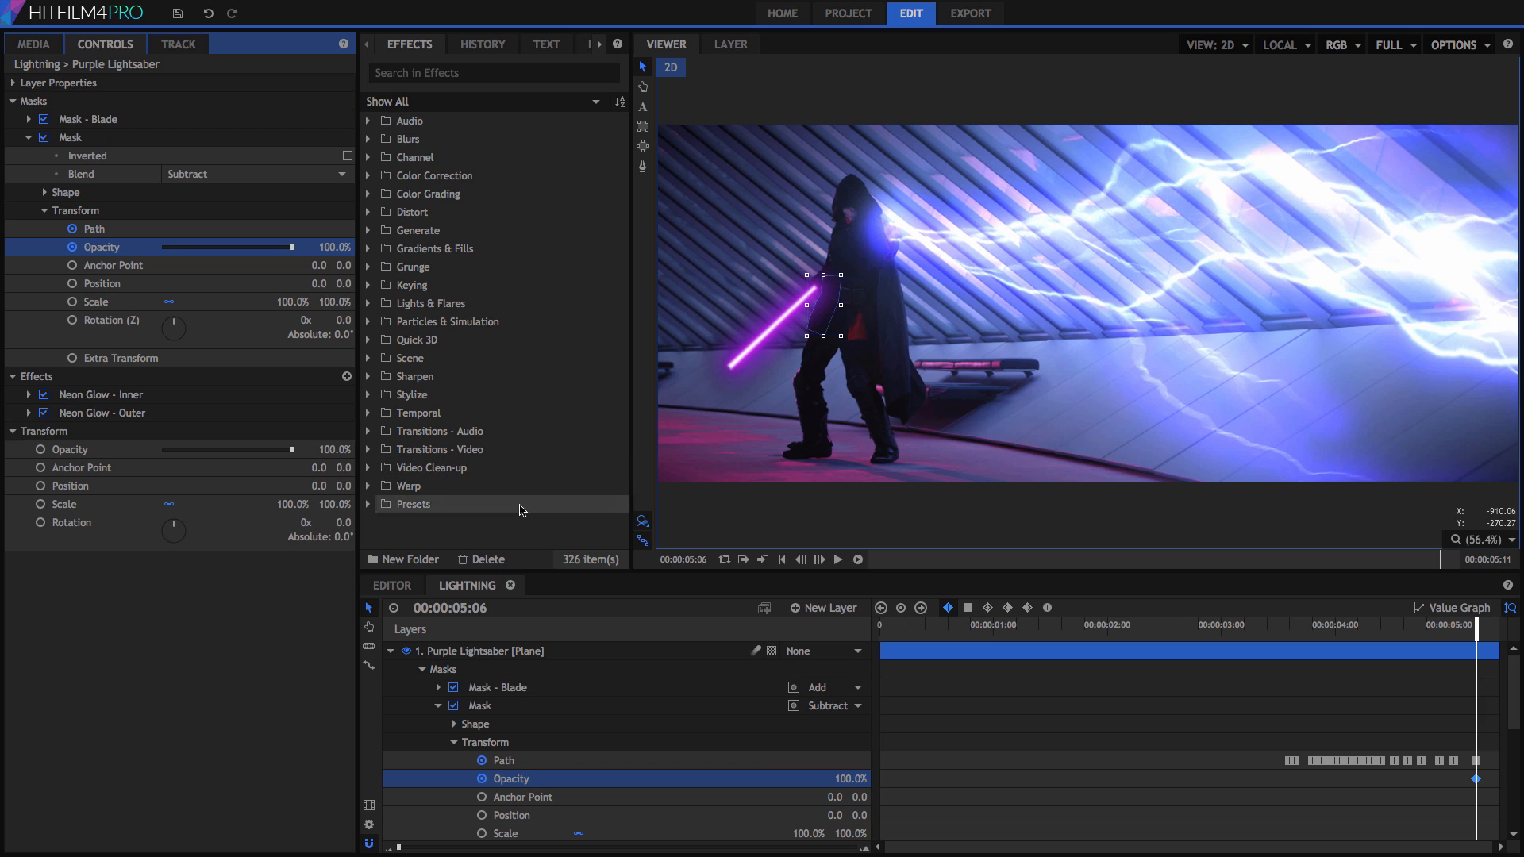
{"action": "left_click", "coordinate": [1071, 588]}
{"action": "key", "text": "Right"}
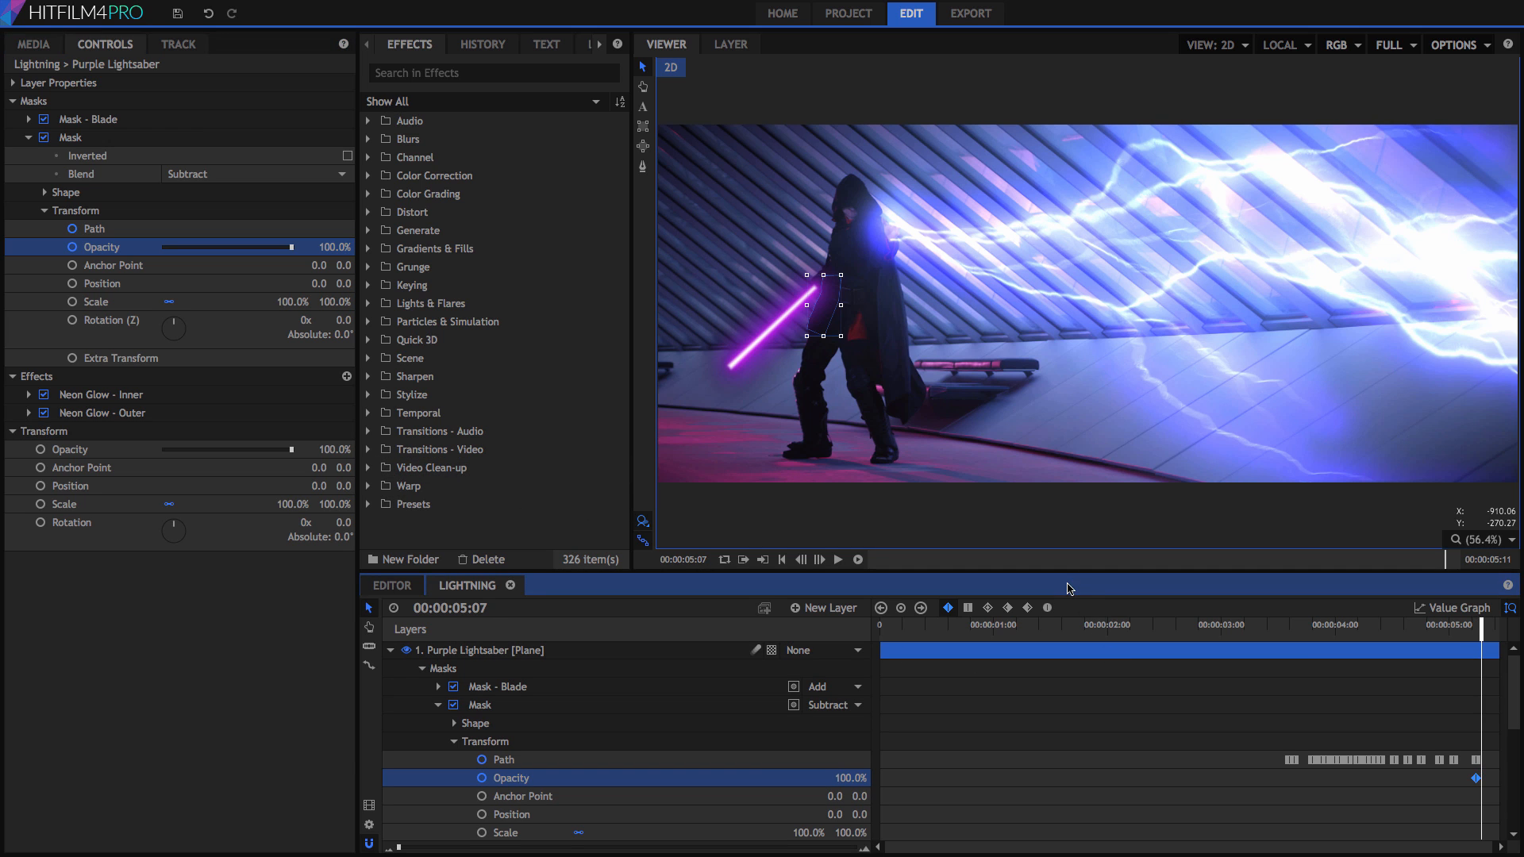
{"action": "left_click", "coordinate": [165, 246]}
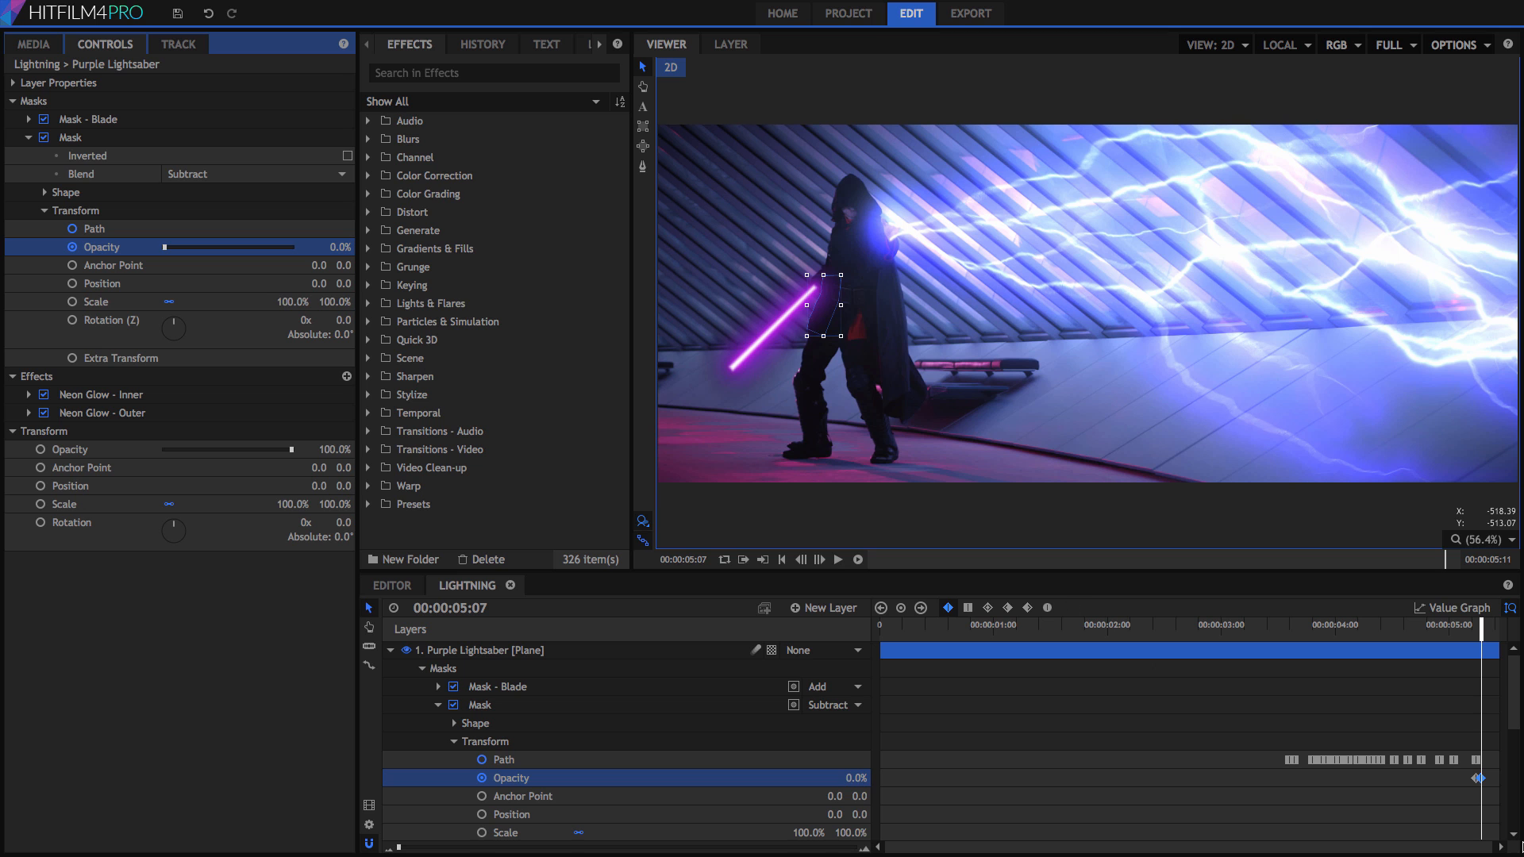
{"action": "left_click_drag", "start_coordinate": [1482, 631], "coordinate": [1485, 635]}
Step: Slice the Purple Lightsaber layer into two at 00:00:03:14 and collapse its properties
{"action": "mouse_move", "coordinate": [1288, 628]}
{"action": "left_mouse_down"}
{"action": "mouse_move", "coordinate": [1233, 632]}
{"action": "mouse_move", "coordinate": [1287, 638]}
{"action": "left_mouse_up"}
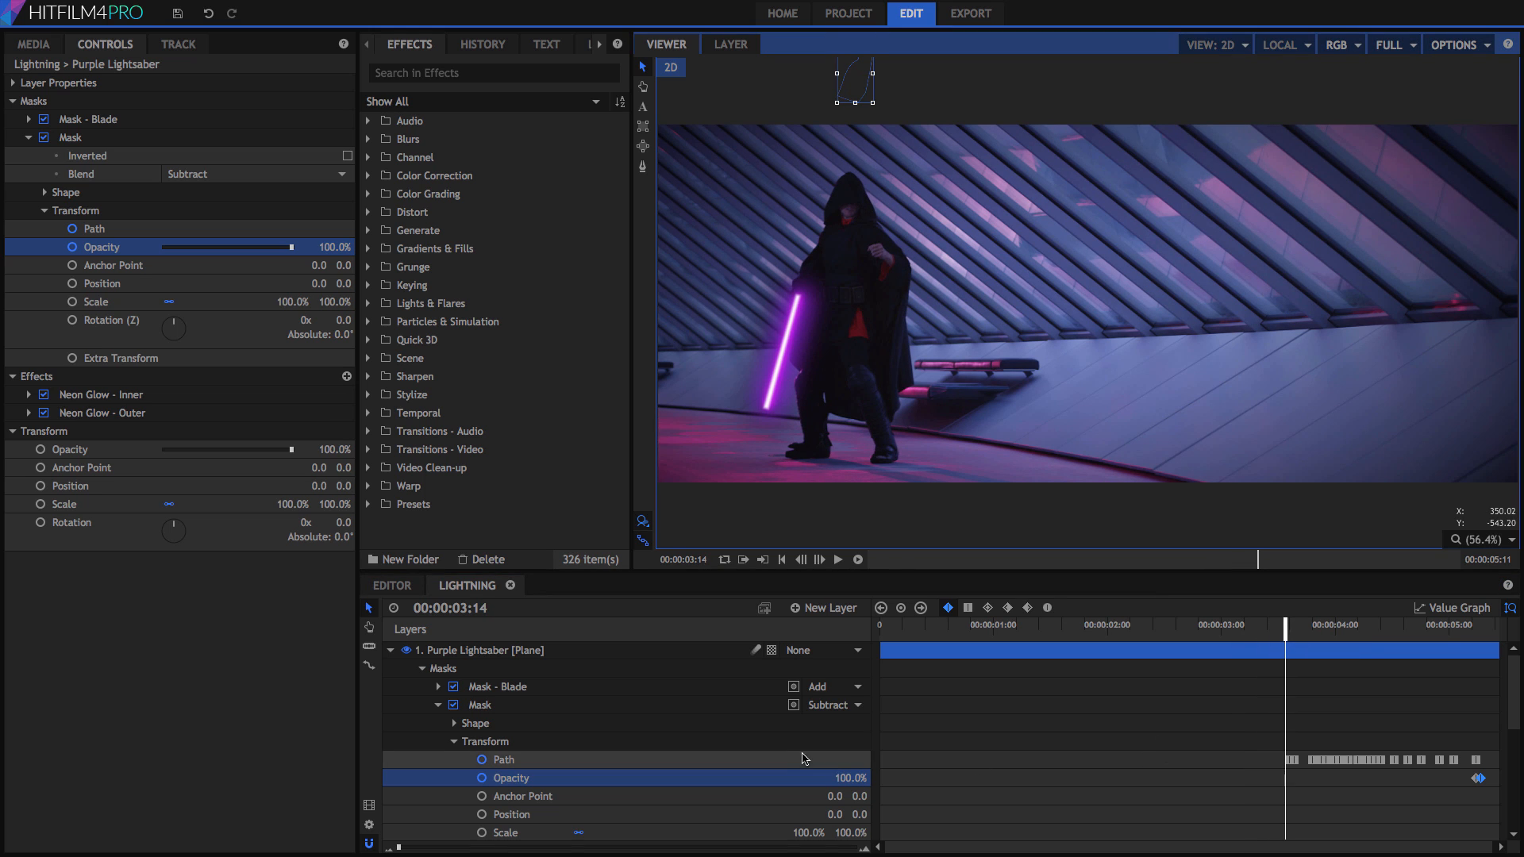
{"action": "left_click", "coordinate": [369, 649]}
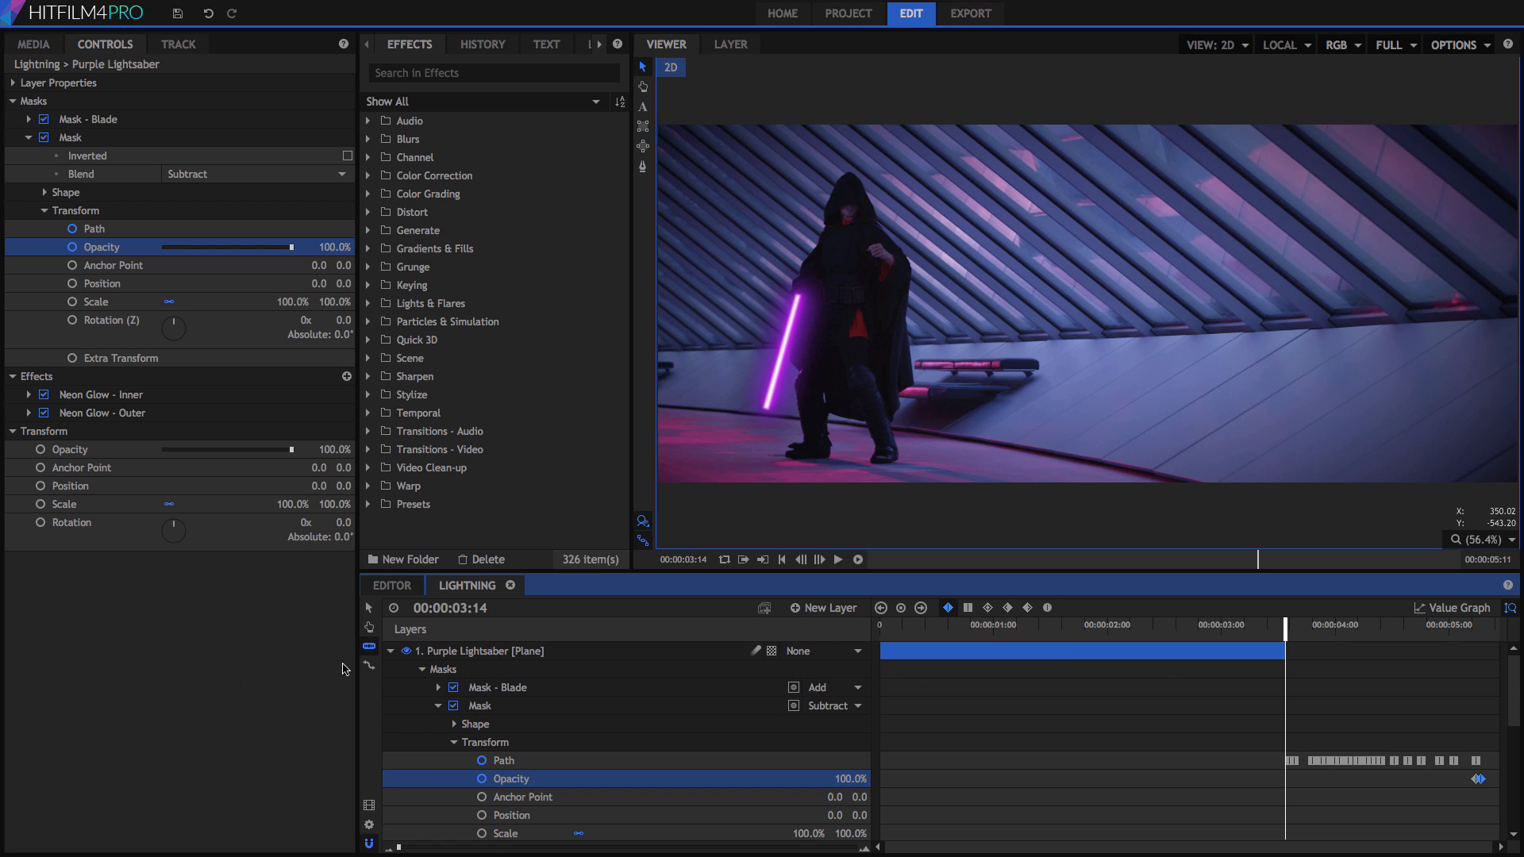
{"action": "left_click", "coordinate": [391, 651]}
{"action": "left_click", "coordinate": [480, 652]}
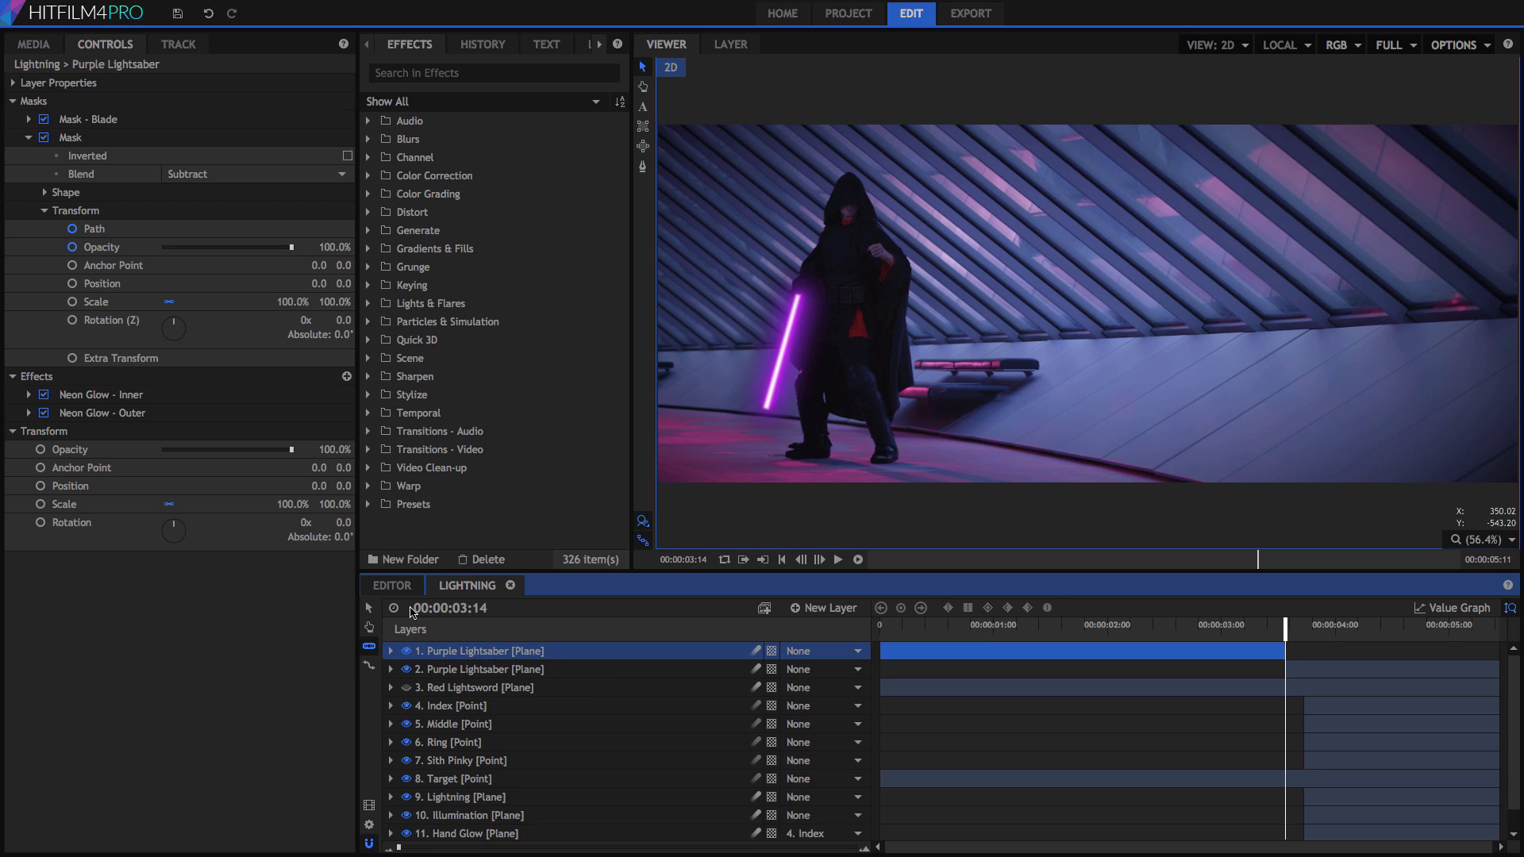
Step: Delete the Subtract mask from the Purple Lightsaber segment before 00:00:03:14, keeping it on the later segment
{"action": "left_click", "coordinate": [1401, 677]}
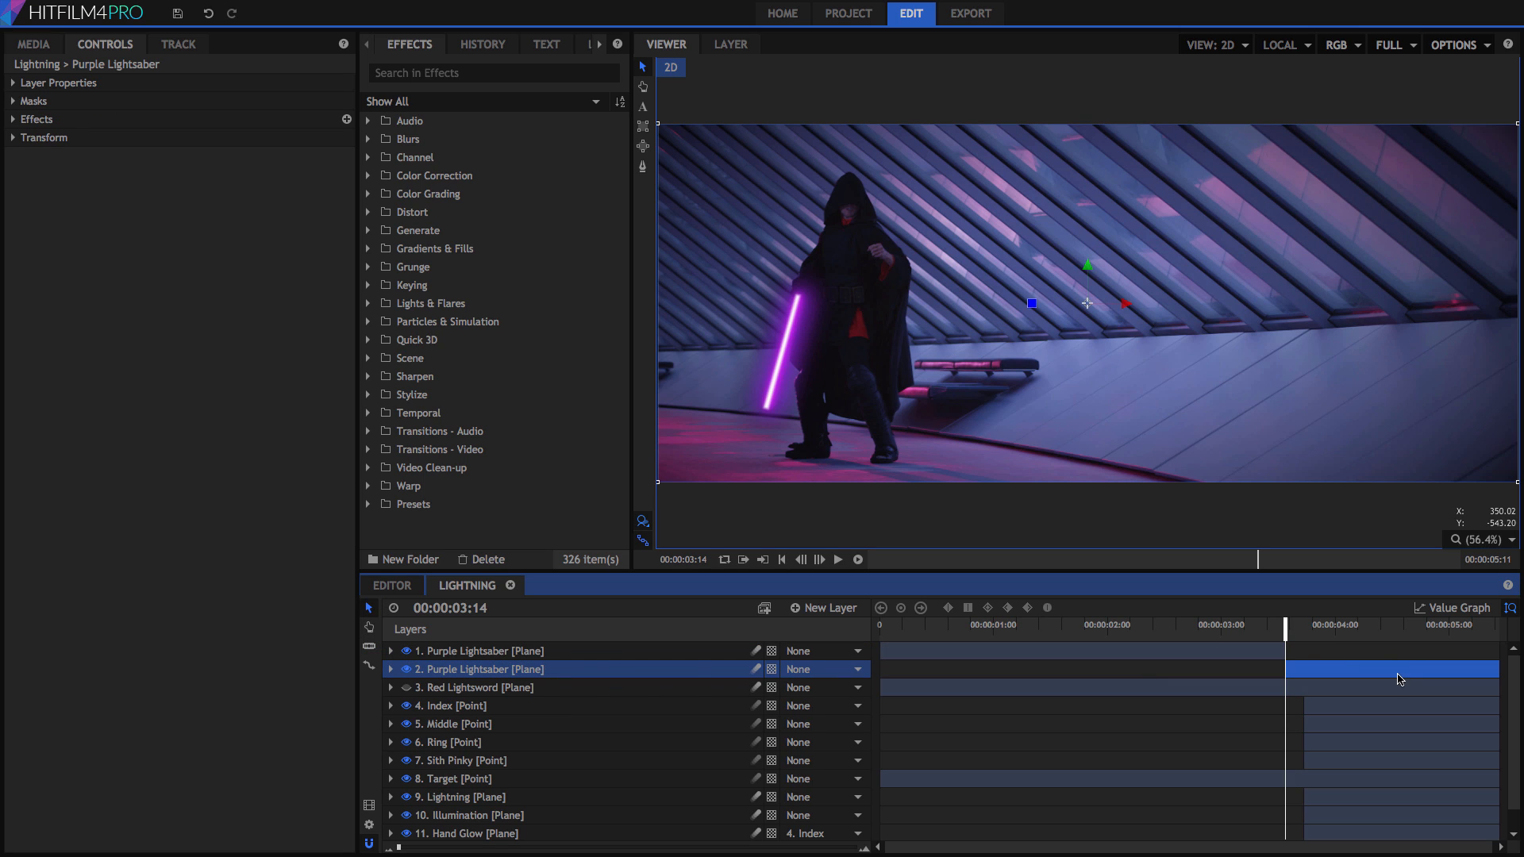
{"action": "left_click", "coordinate": [390, 670]}
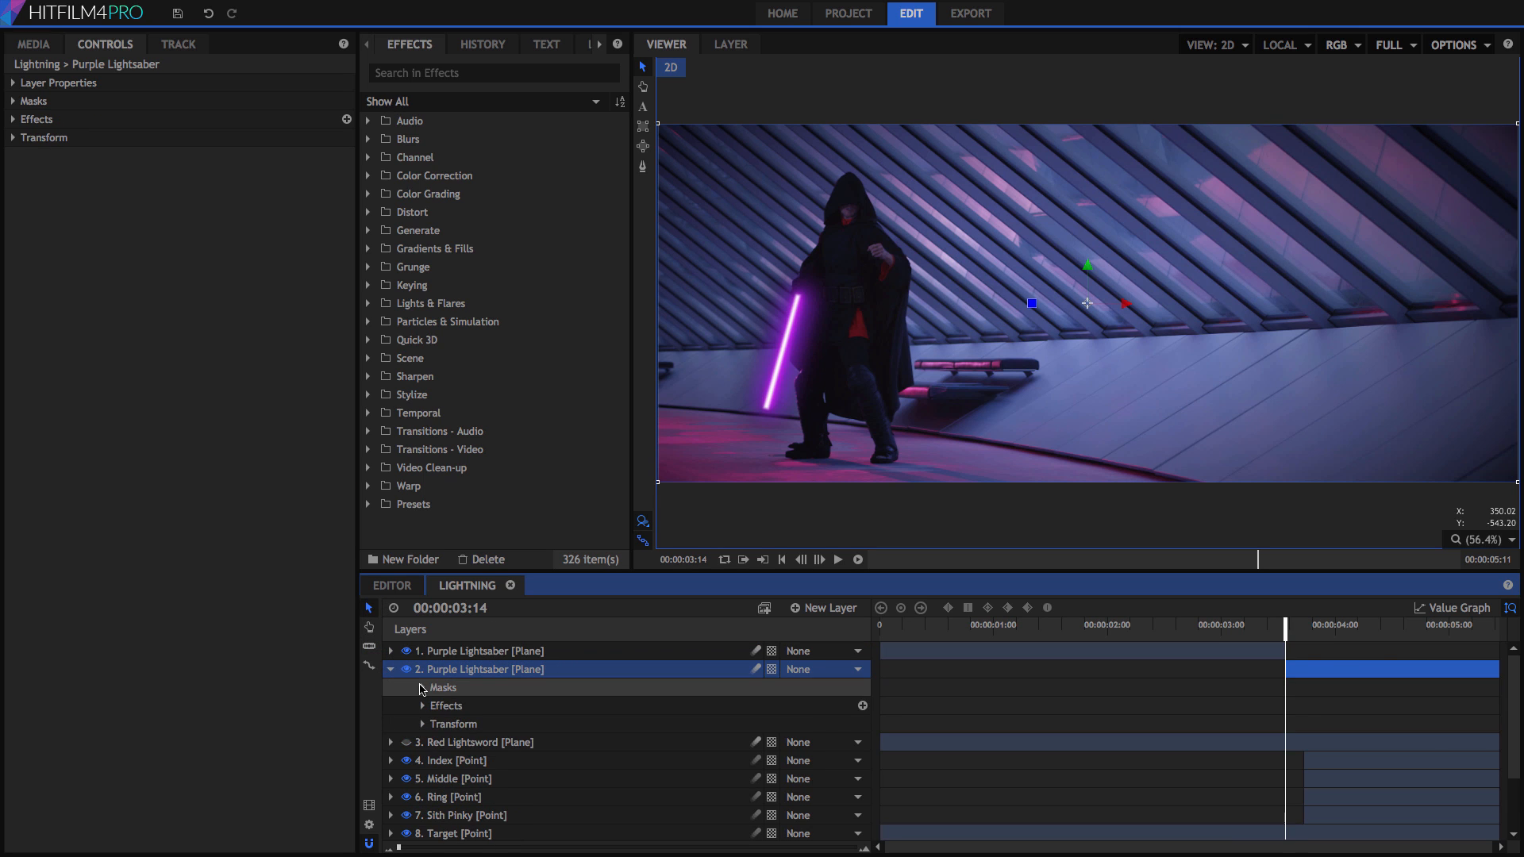
{"action": "left_click", "coordinate": [422, 689]}
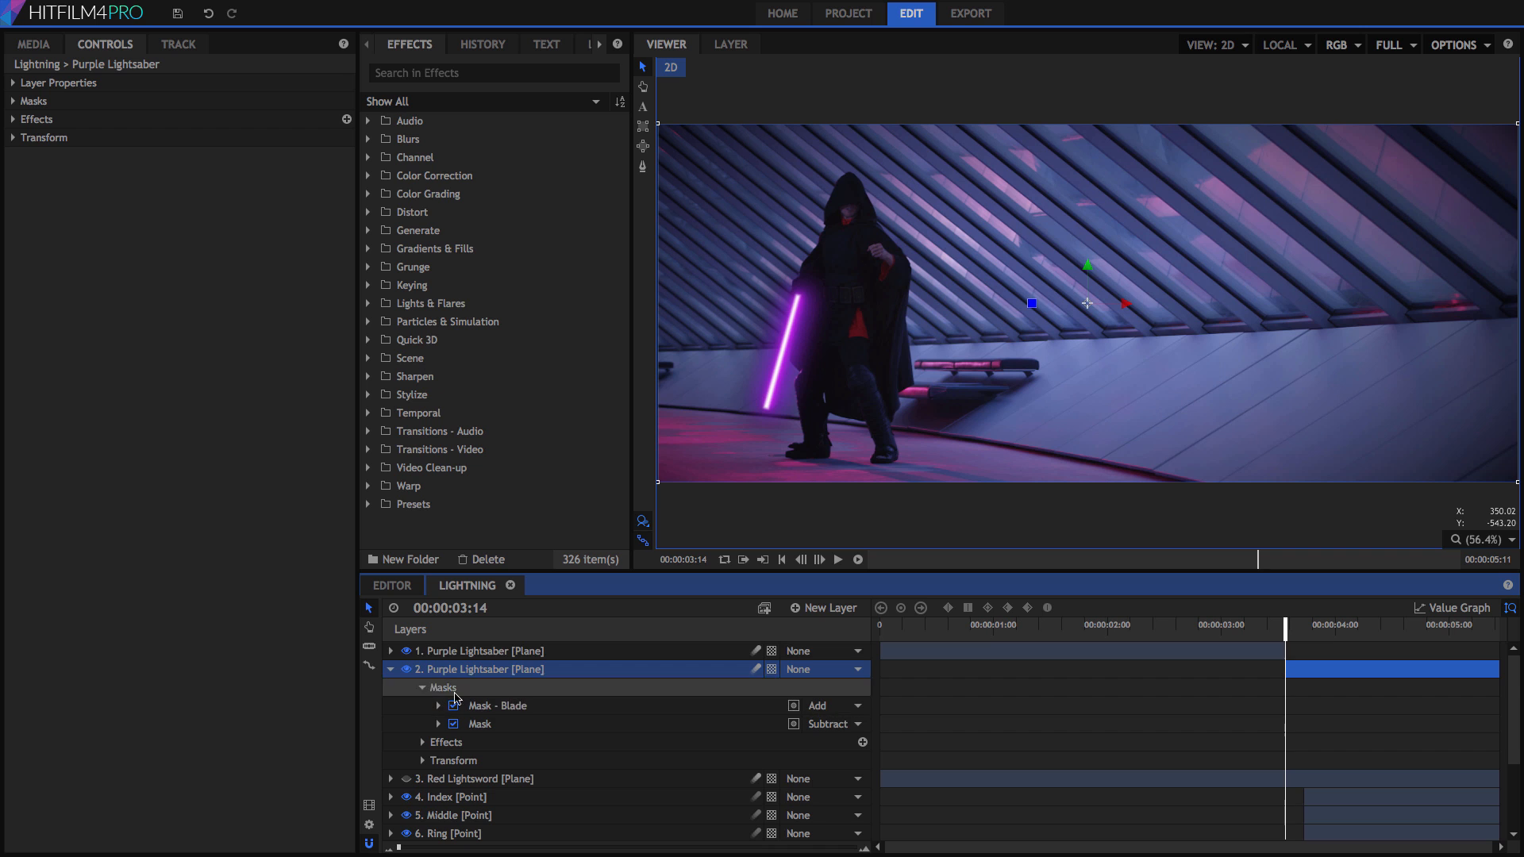
{"action": "left_click", "coordinate": [391, 652]}
{"action": "left_click", "coordinate": [474, 708]}
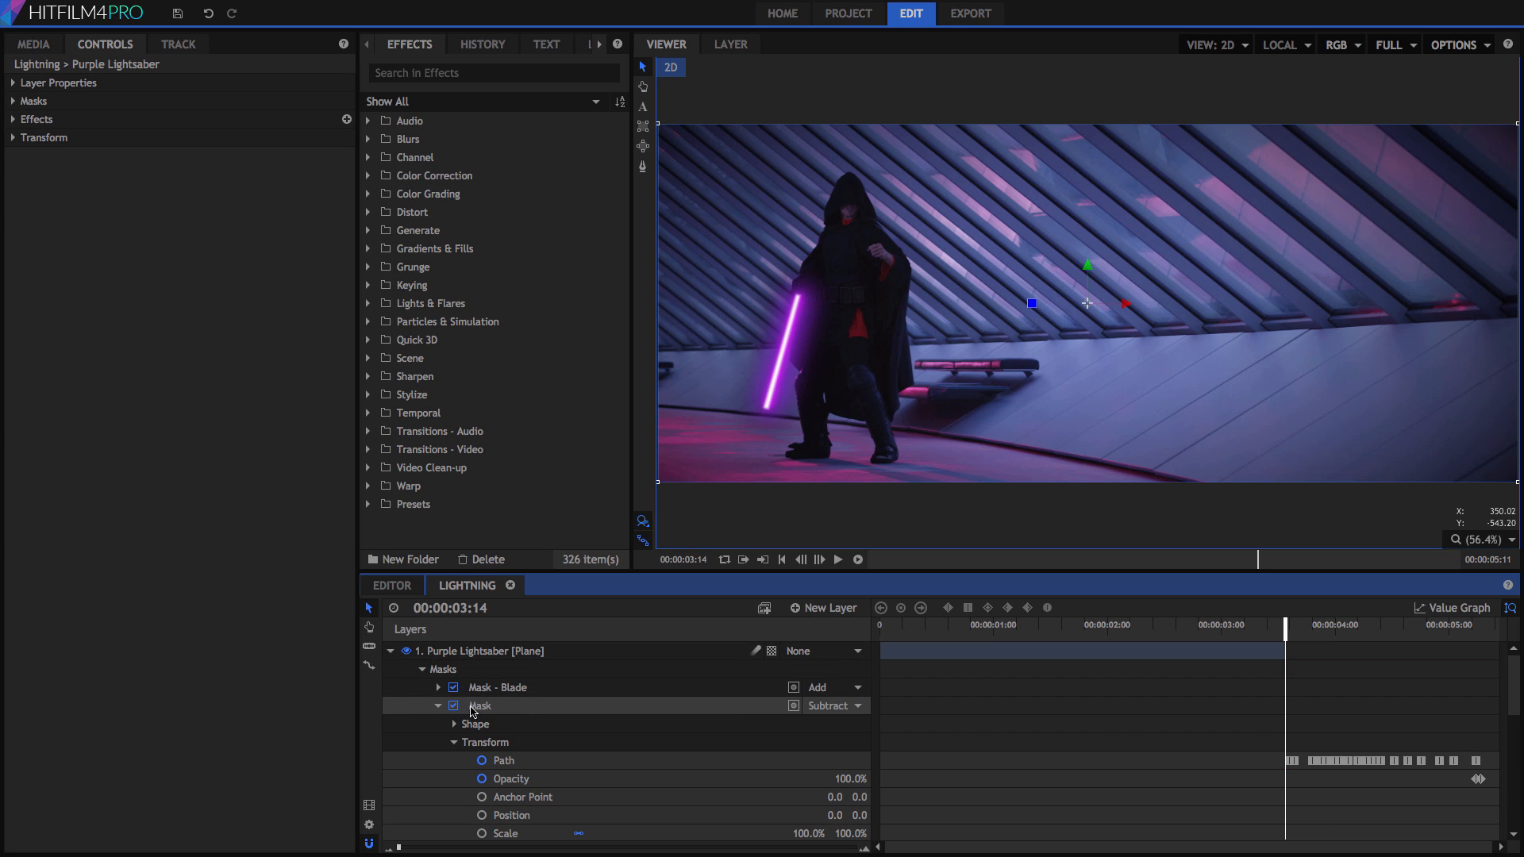
{"action": "key", "text": "Delete"}
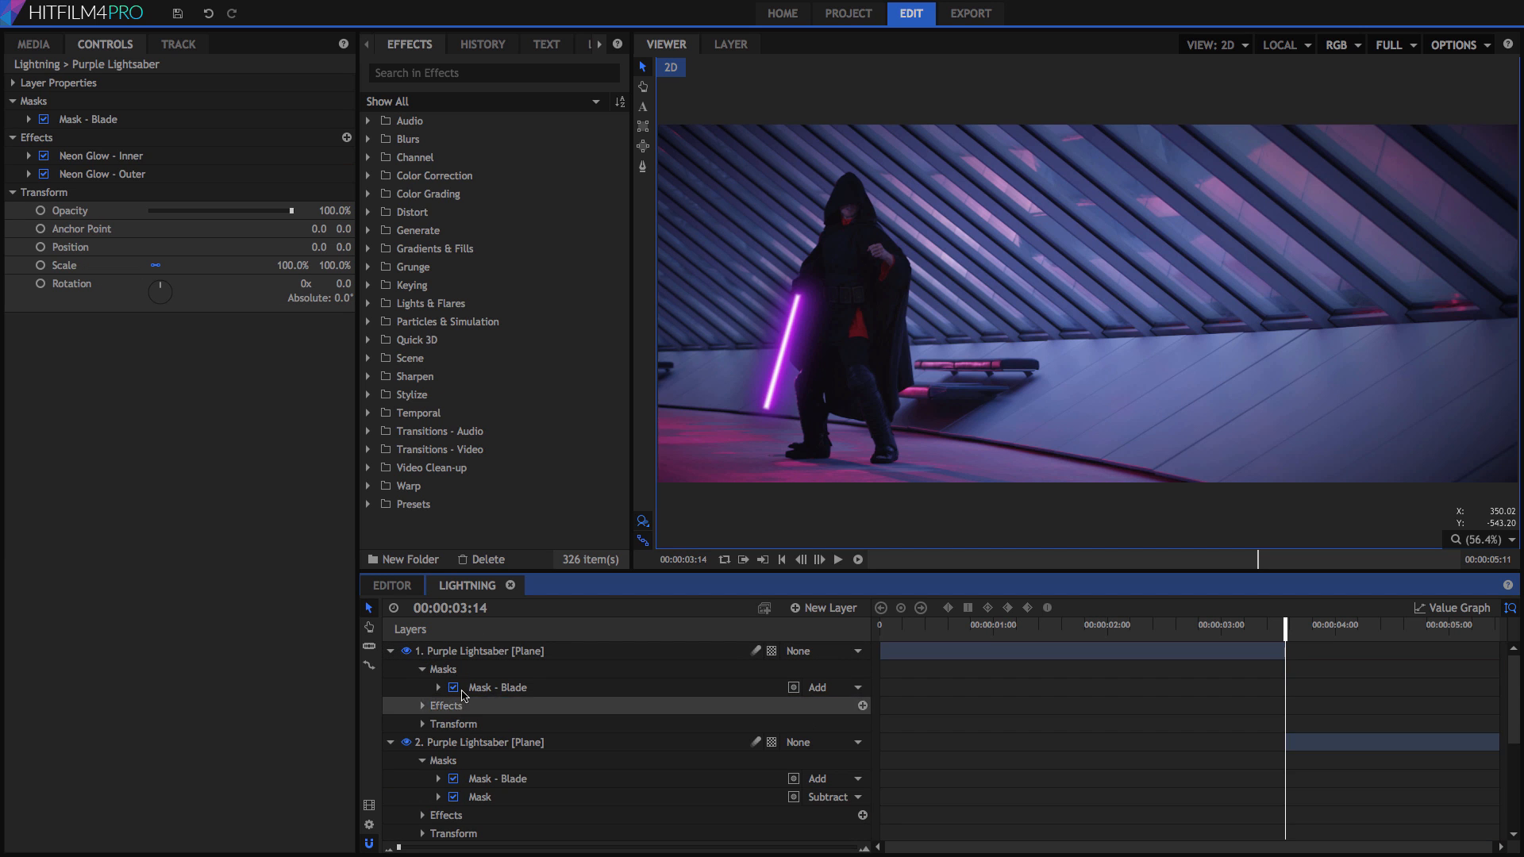
Step: Examine the masks and effects of both Purple Lightsaber segments to compare them
{"action": "left_click", "coordinate": [429, 652]}
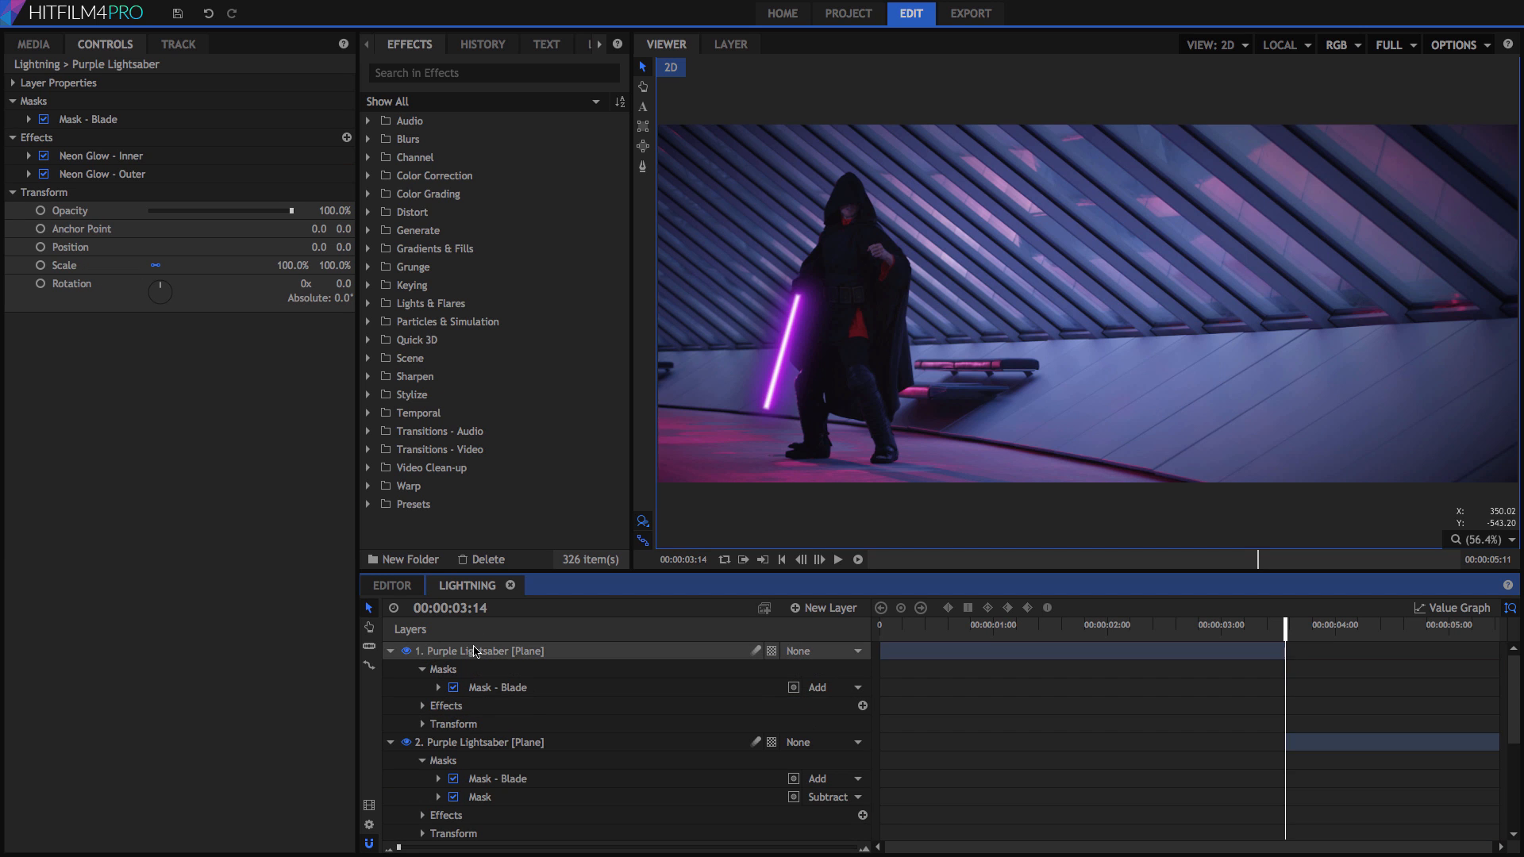
{"action": "left_click", "coordinate": [391, 652]}
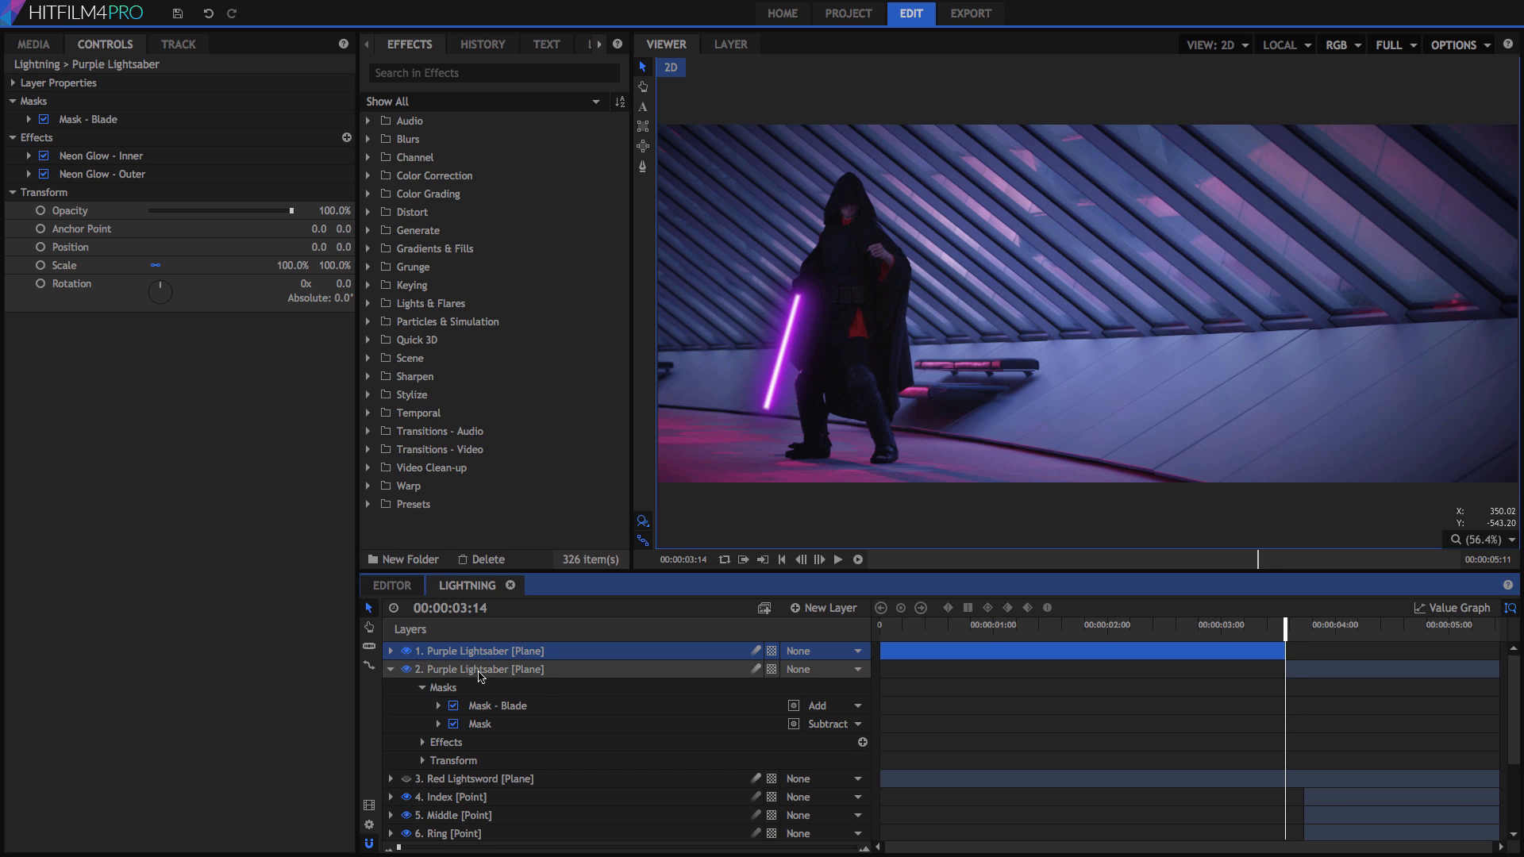
{"action": "left_click", "coordinate": [423, 742]}
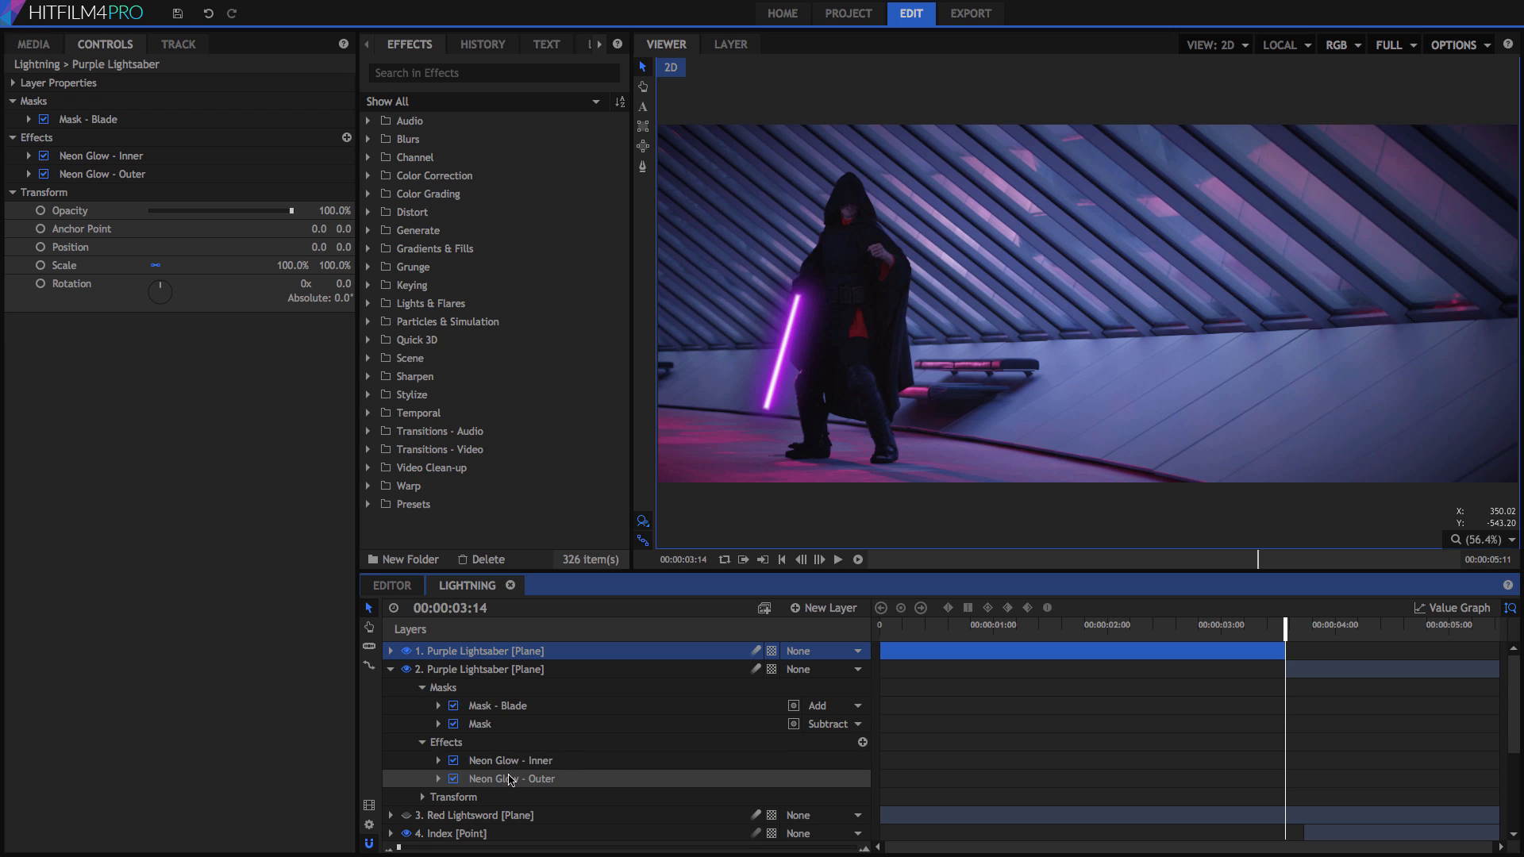
{"action": "left_click", "coordinate": [391, 651]}
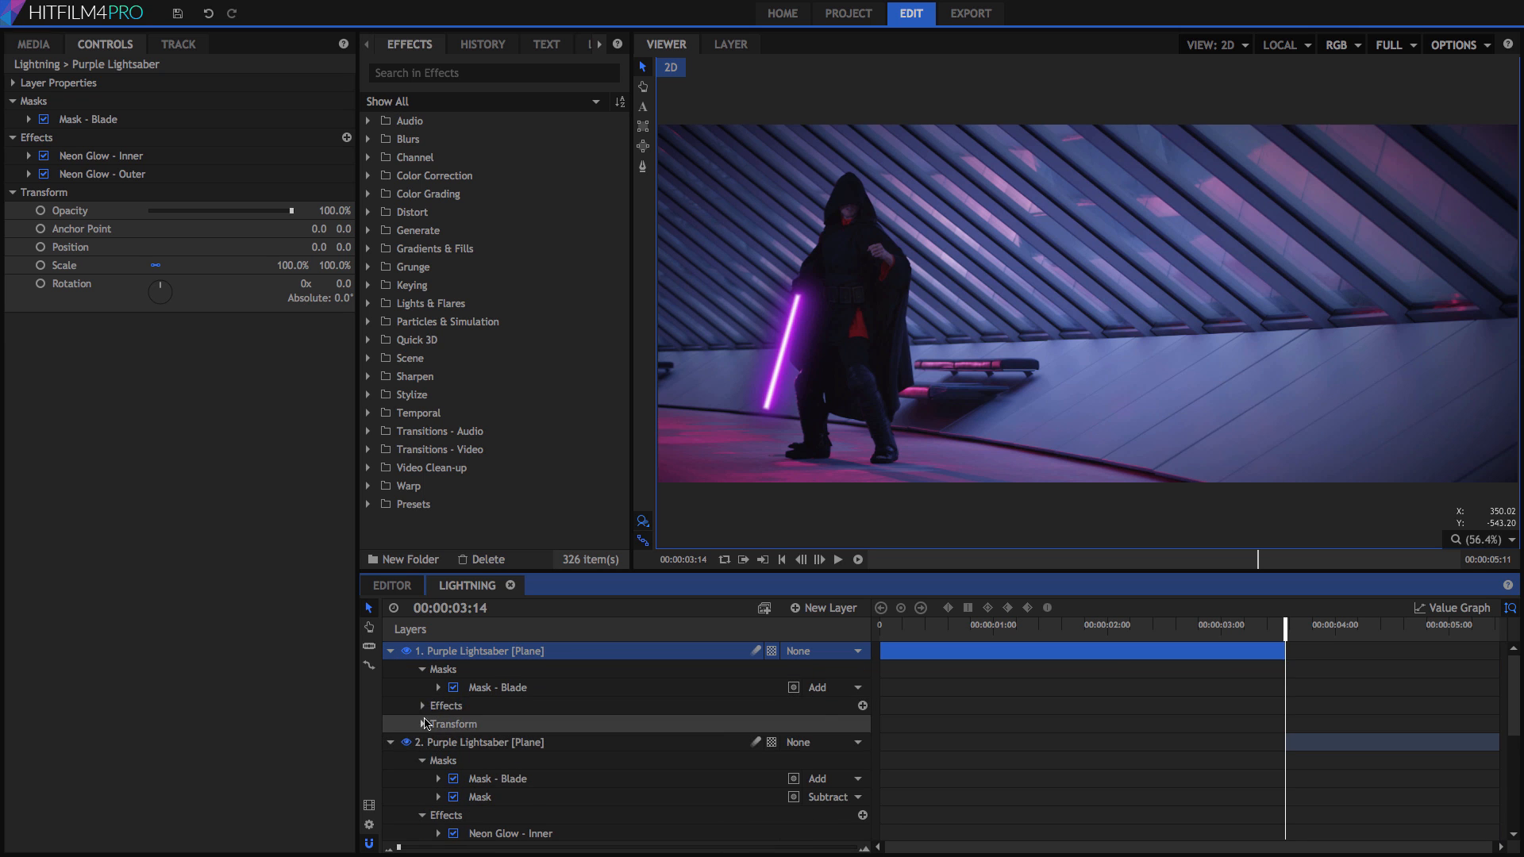
{"action": "left_click", "coordinate": [423, 706]}
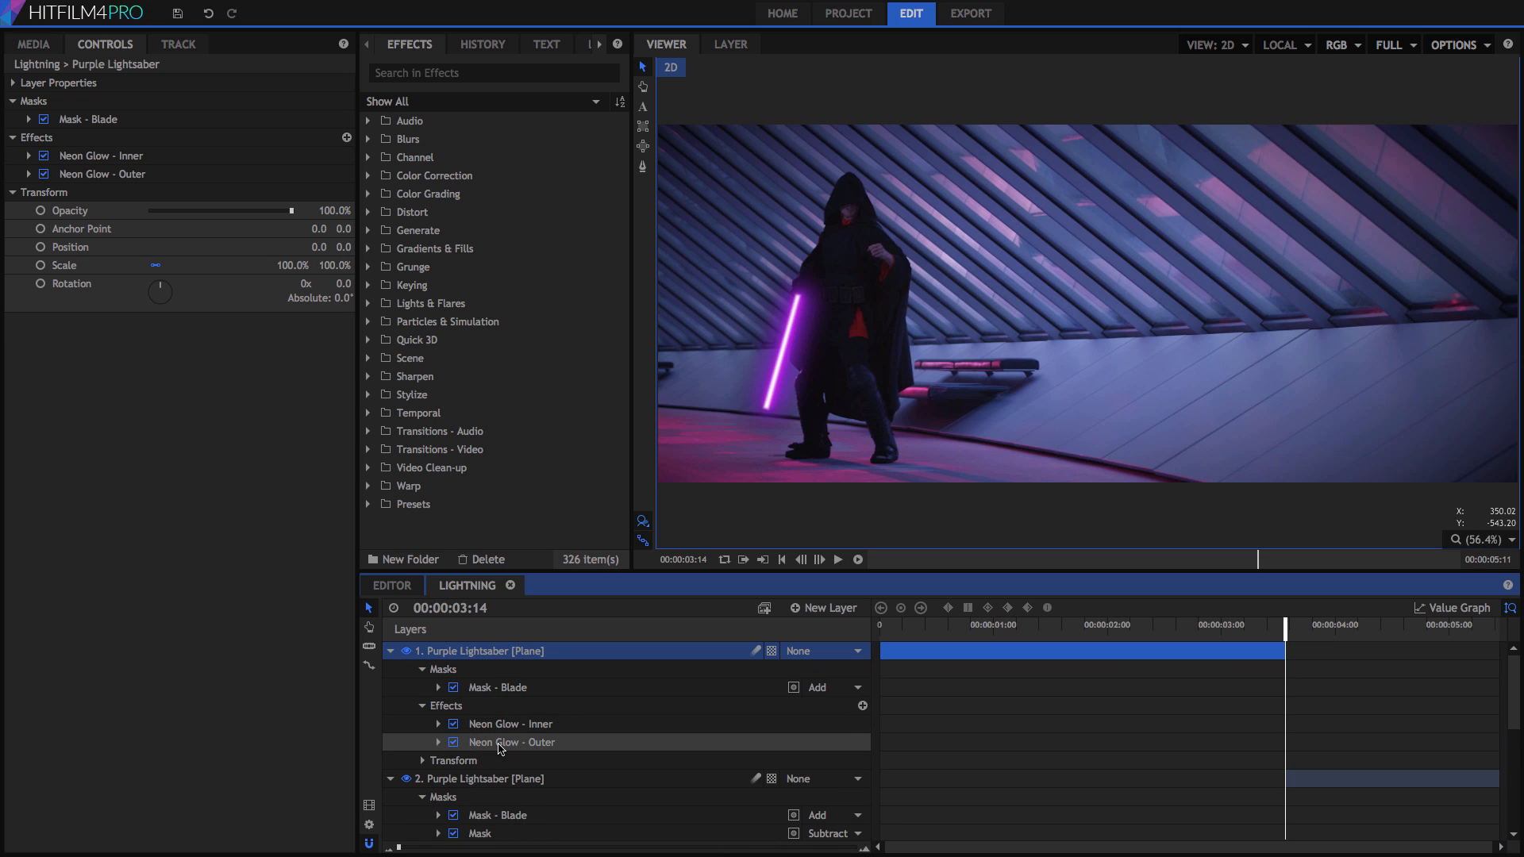
Step: Revert the project history to the Set Mask Opacity state, before the slice and mask removal, and collapse the Purple Lightsaber layer
{"action": "left_click", "coordinate": [481, 45]}
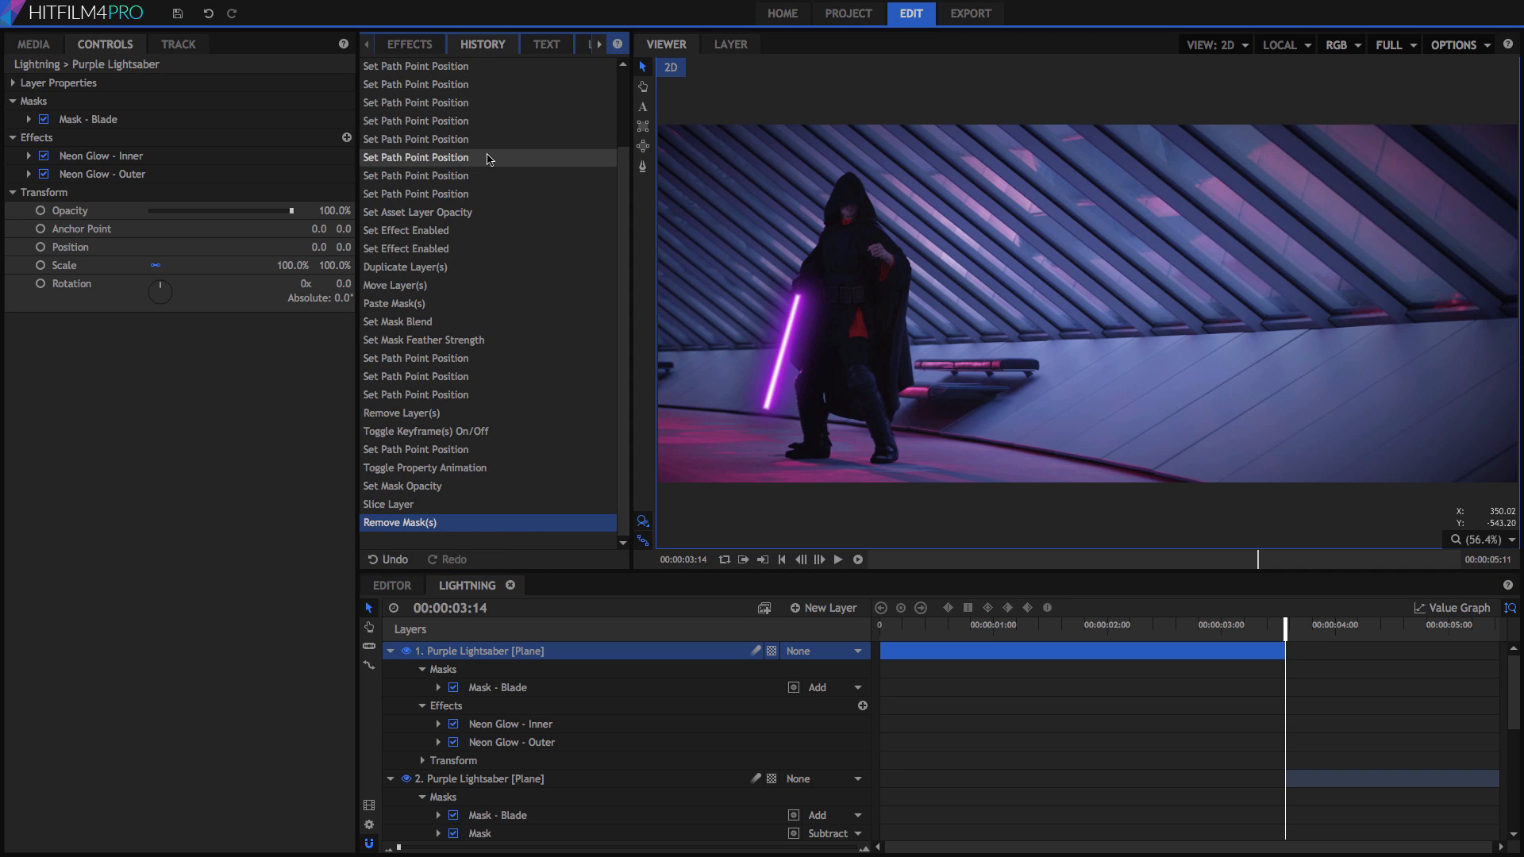
{"action": "left_click", "coordinate": [401, 487]}
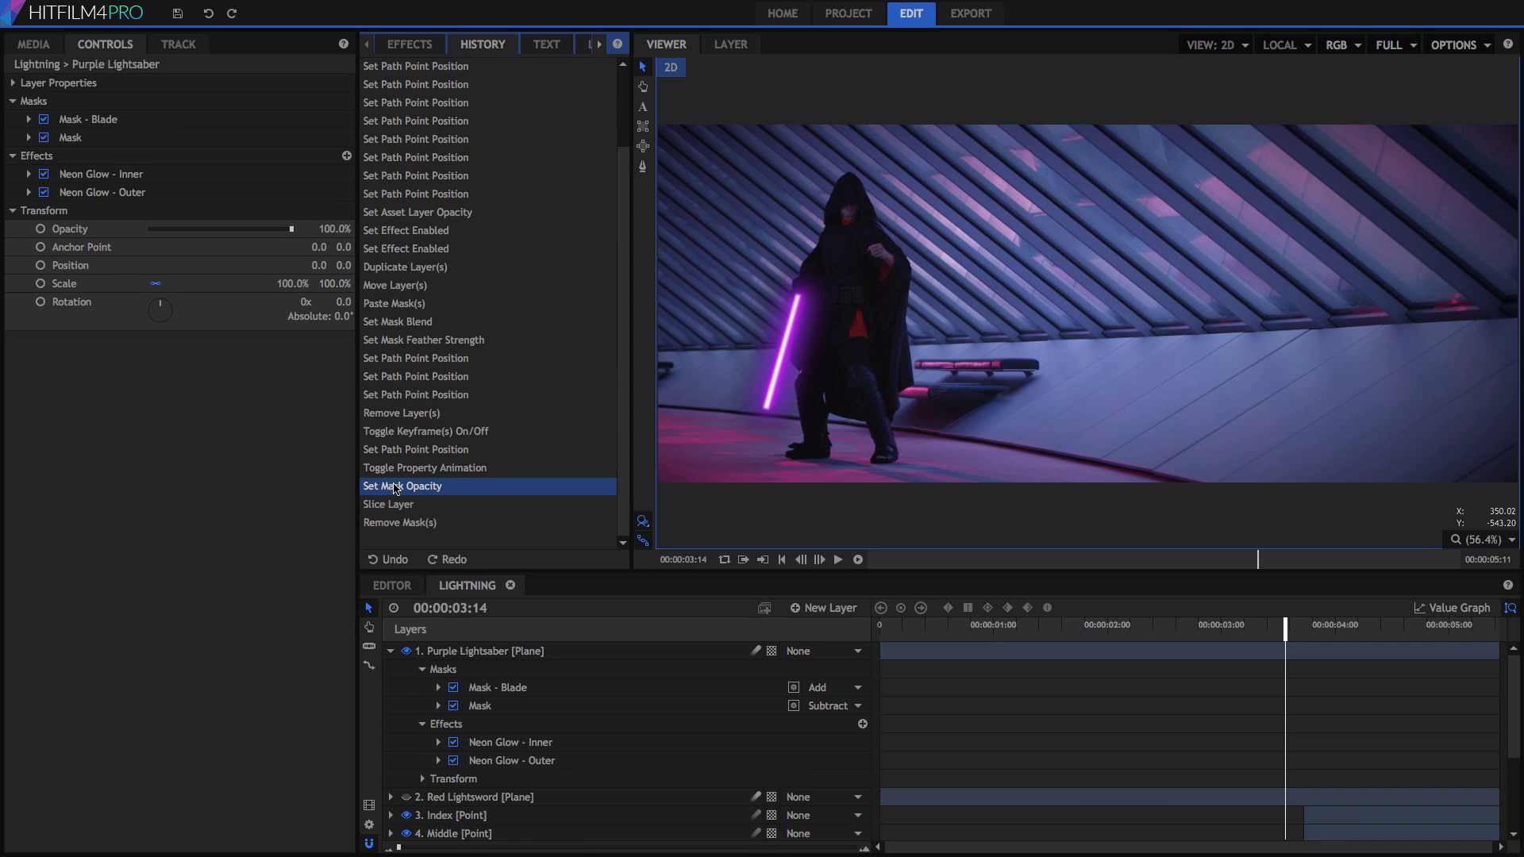
{"action": "left_click", "coordinate": [391, 653]}
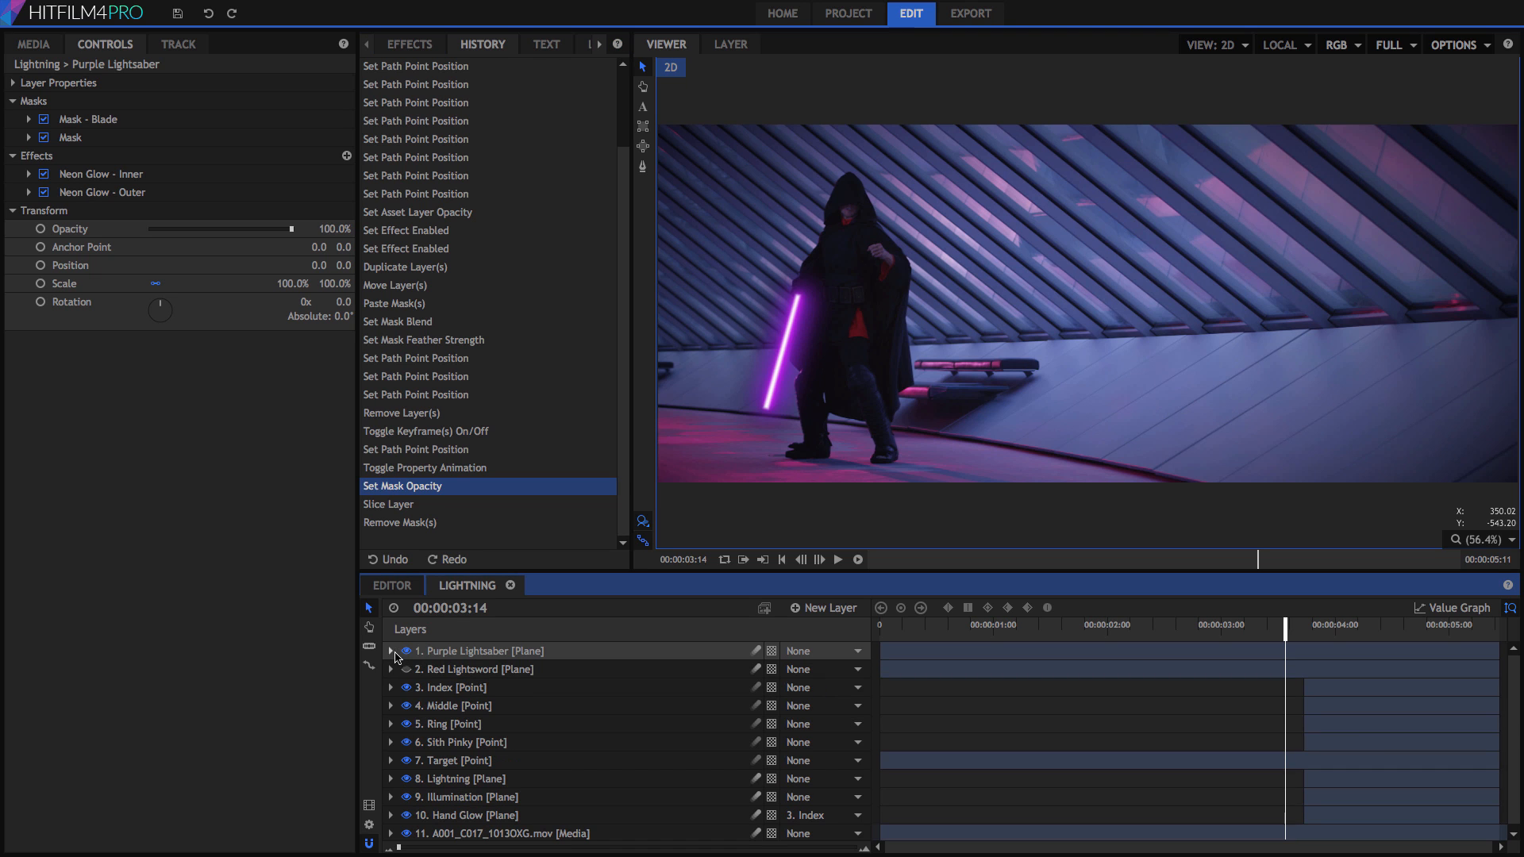
Step: Hide the Purple Lightsaber layer, show the Red Lightsword layer, and display the latter's Lightsword (2-Point Auto) settings
{"action": "left_click", "coordinate": [407, 652]}
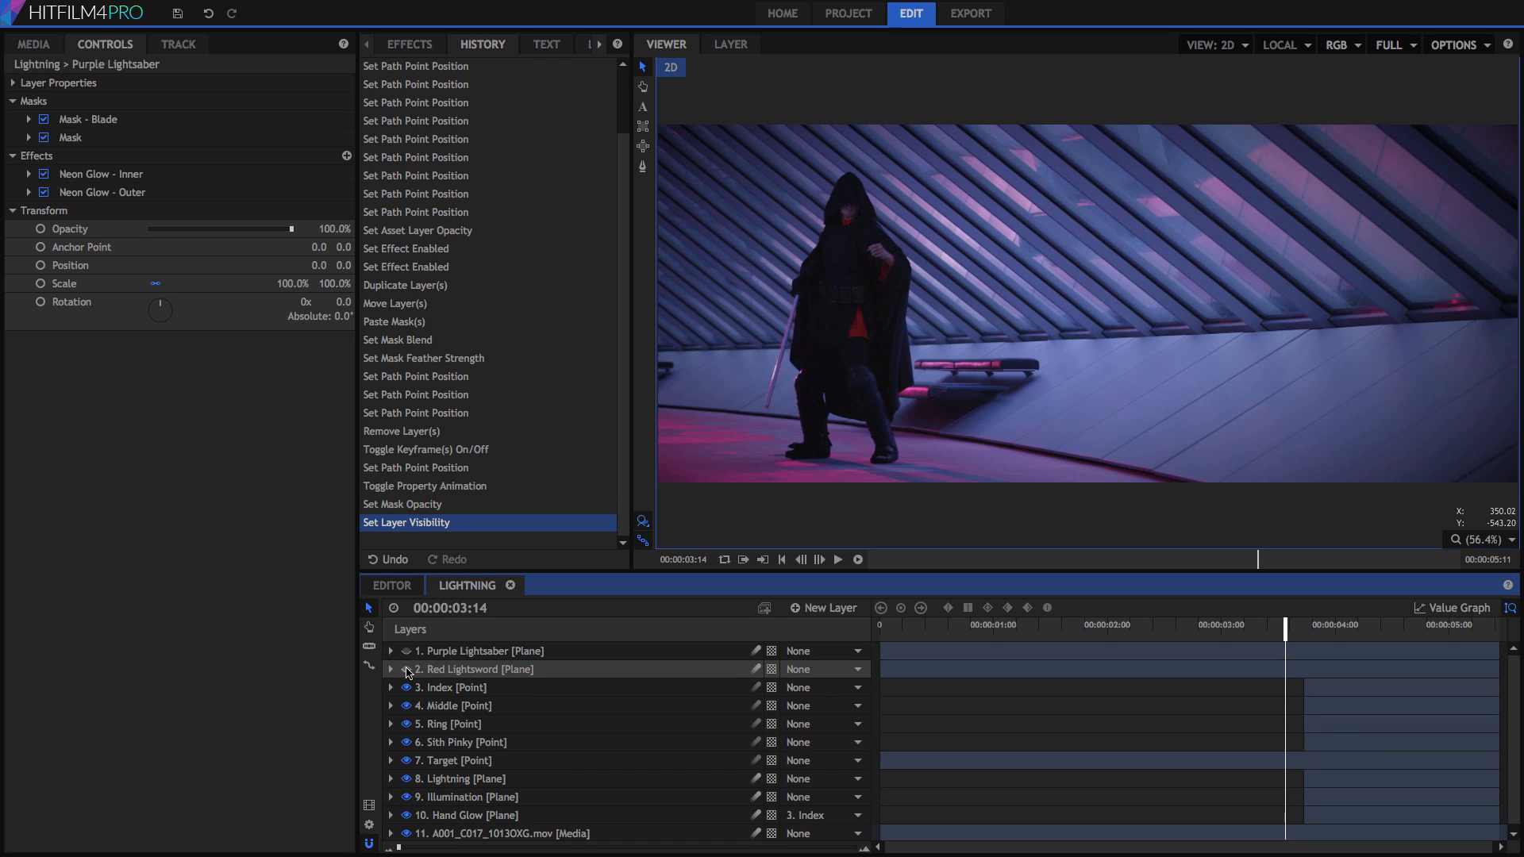
{"action": "left_click", "coordinate": [406, 670]}
{"action": "left_click", "coordinate": [410, 46]}
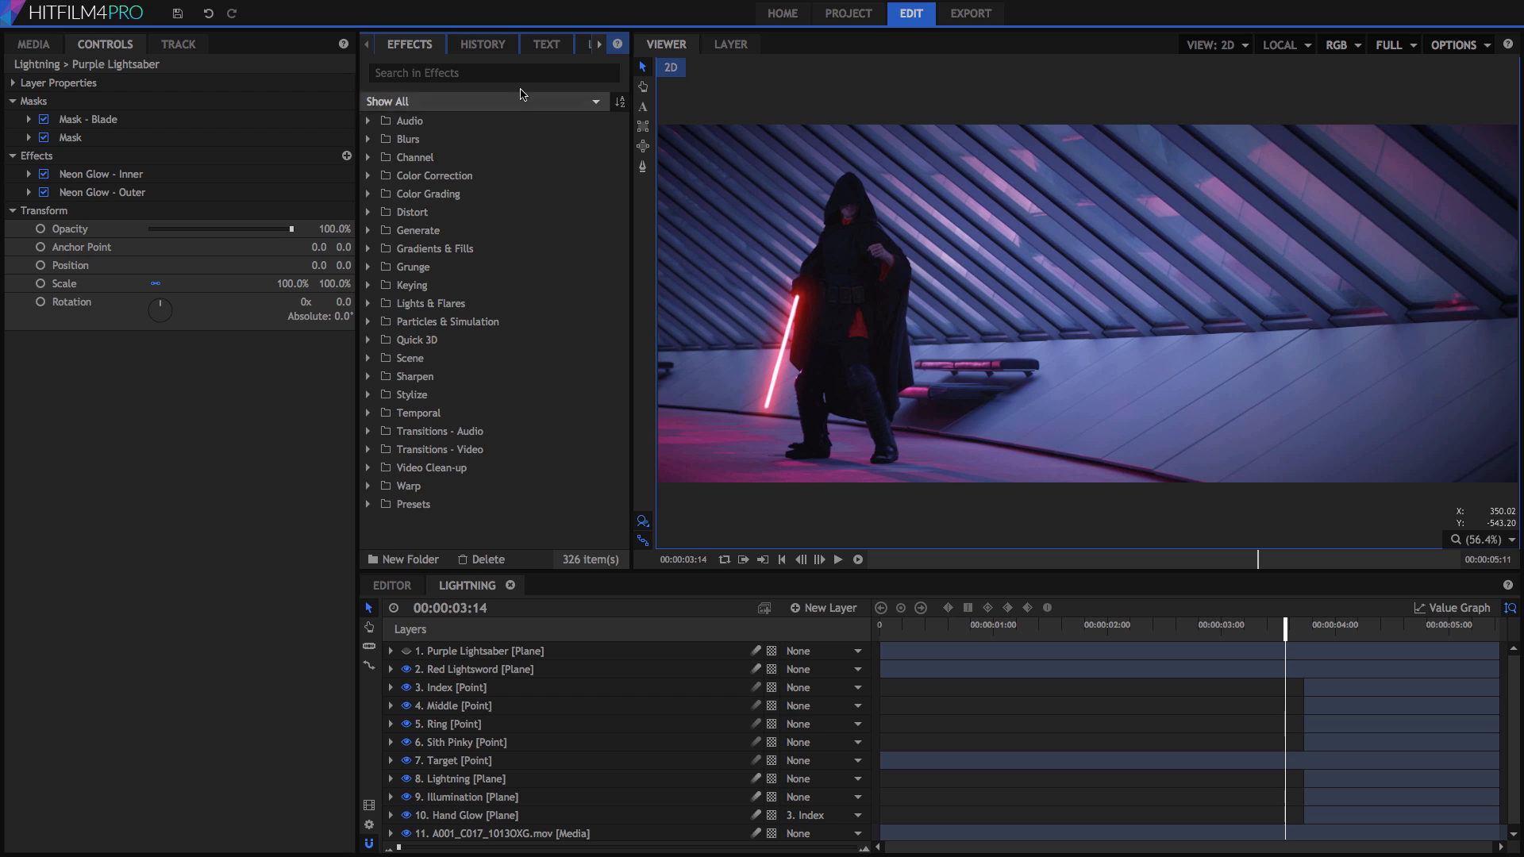
{"action": "left_click", "coordinate": [481, 671]}
{"action": "left_click", "coordinate": [30, 138]}
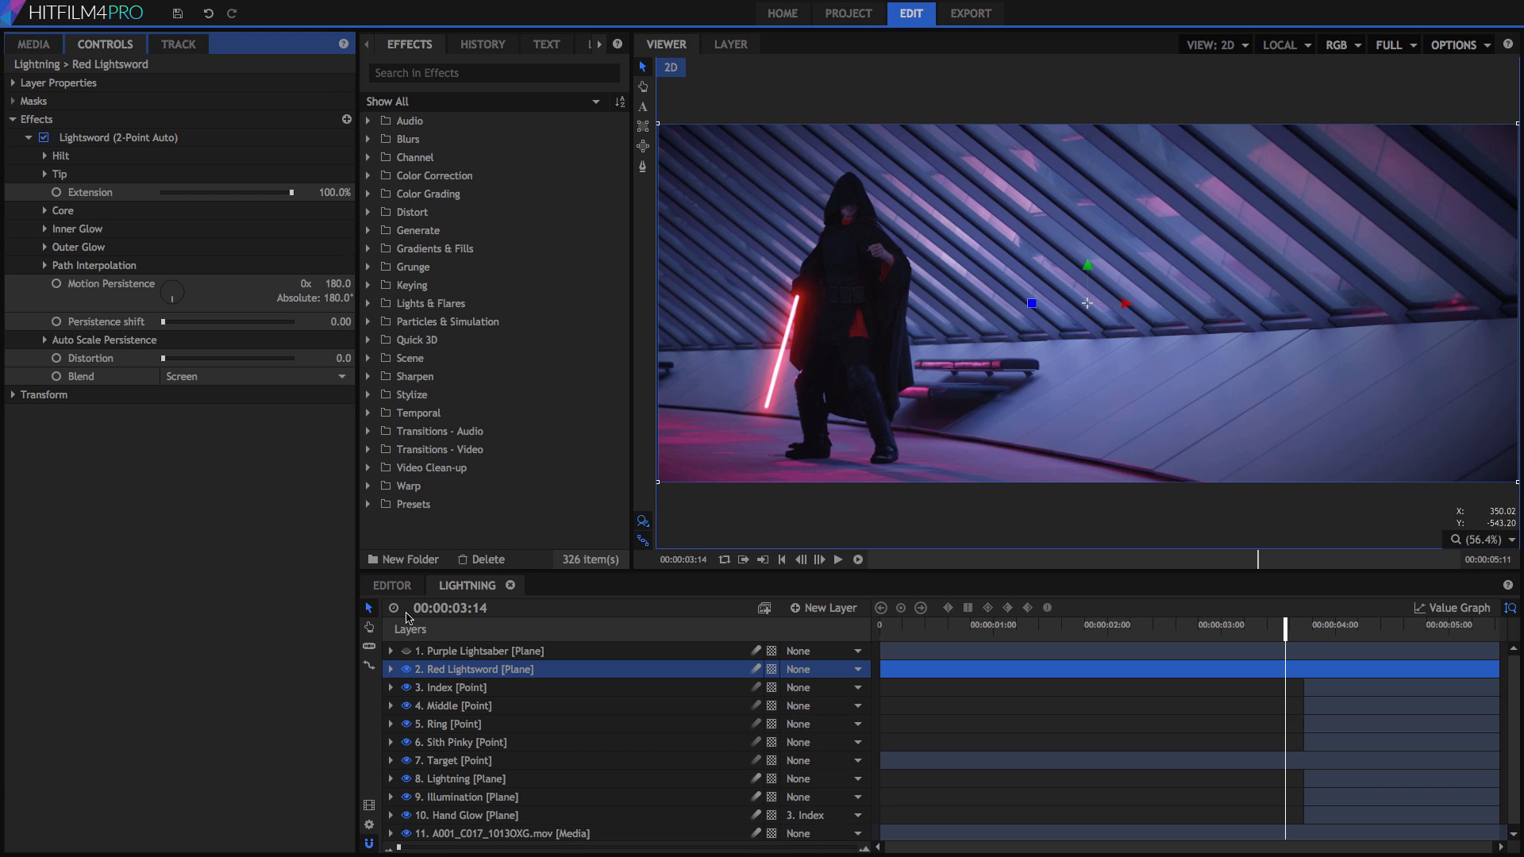
Step: Activate the freehand mask tool and examine the Masks groups of the Red Lightsword and A001_C017_1013OXG.mov layers
{"action": "left_click", "coordinate": [643, 169]}
{"action": "left_click", "coordinate": [644, 169]}
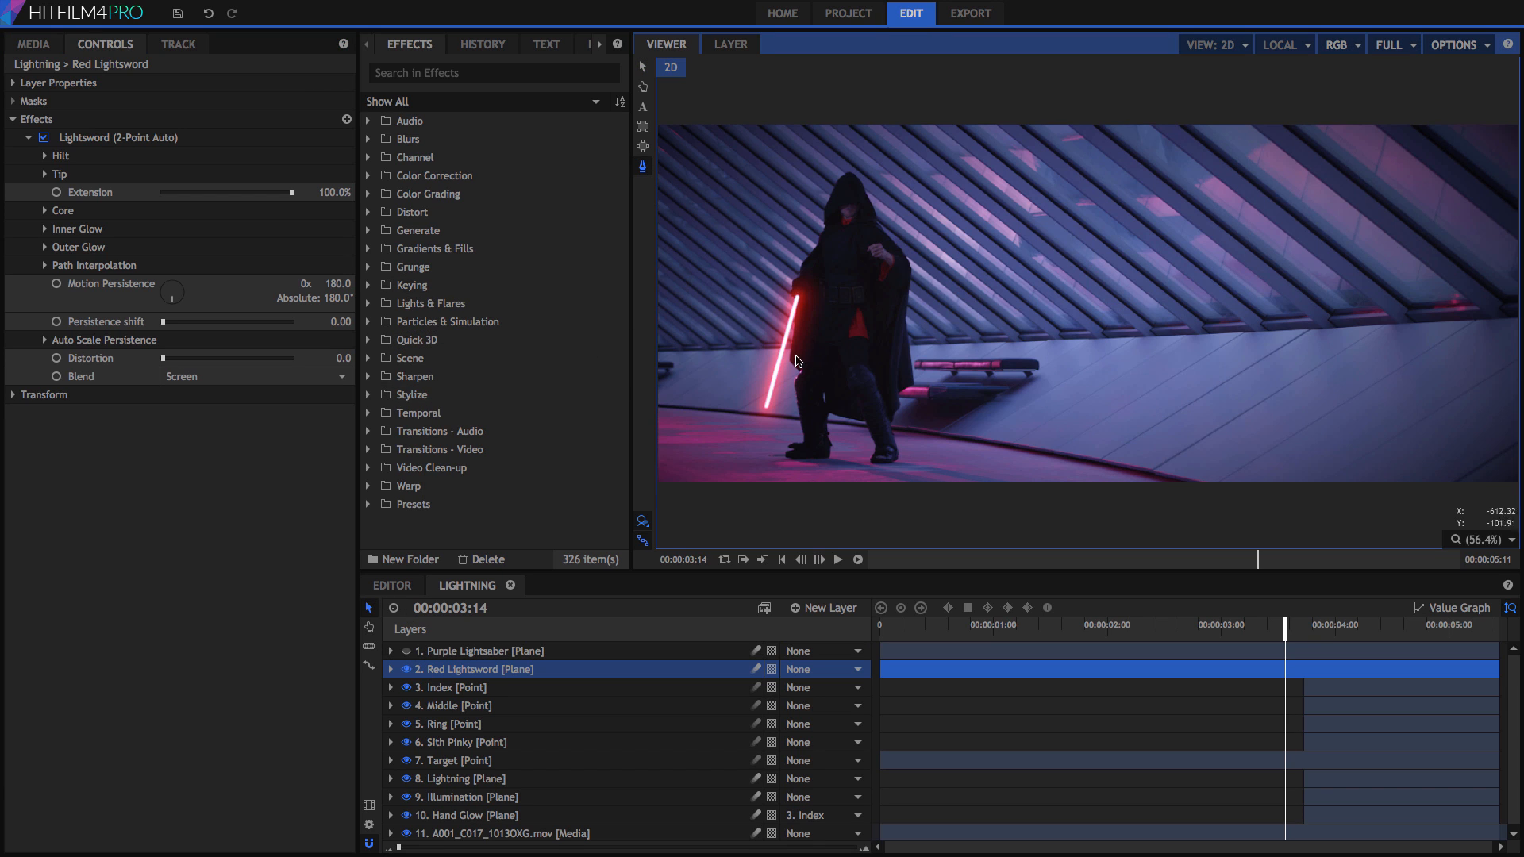
{"action": "left_click", "coordinate": [391, 669]}
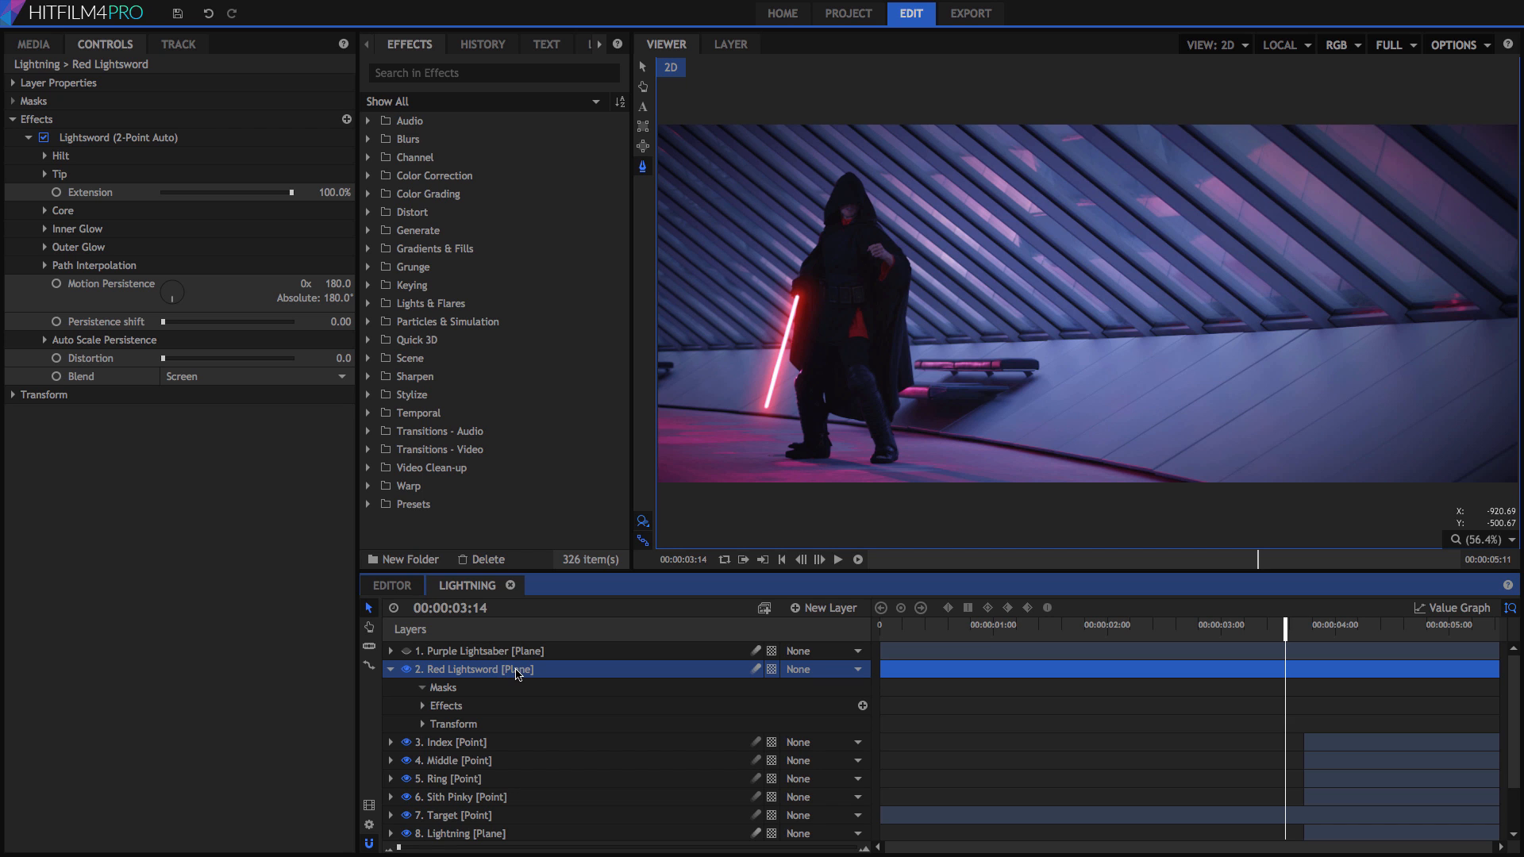
{"action": "scroll", "coordinate": [518, 673], "scroll_direction": "down", "scroll_amount": 3}
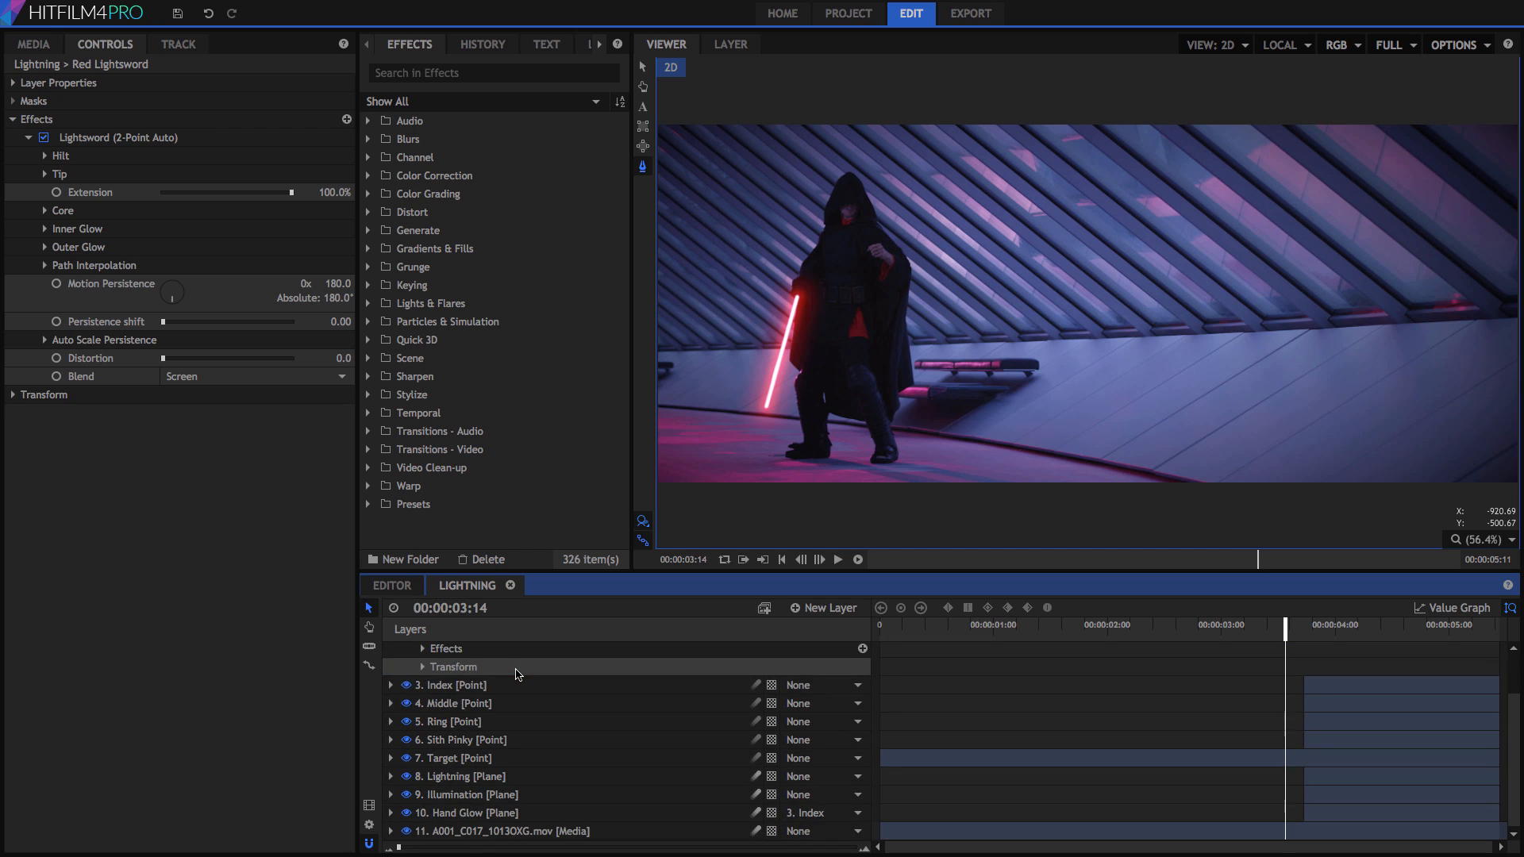
{"action": "left_click", "coordinate": [512, 831]}
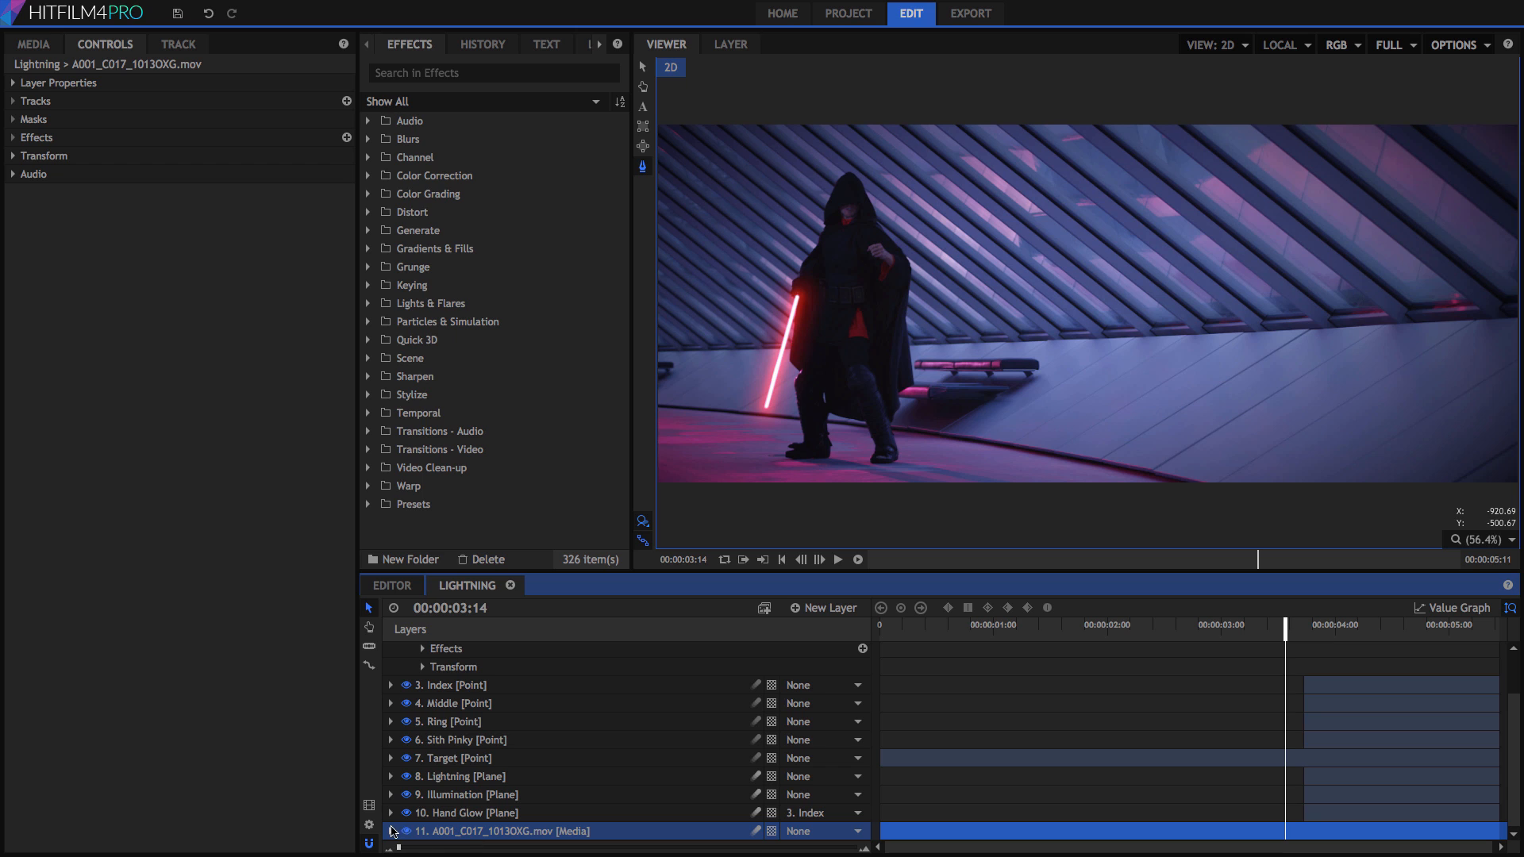
{"action": "left_click", "coordinate": [391, 831]}
{"action": "scroll", "coordinate": [500, 802], "scroll_direction": "down", "scroll_amount": 3}
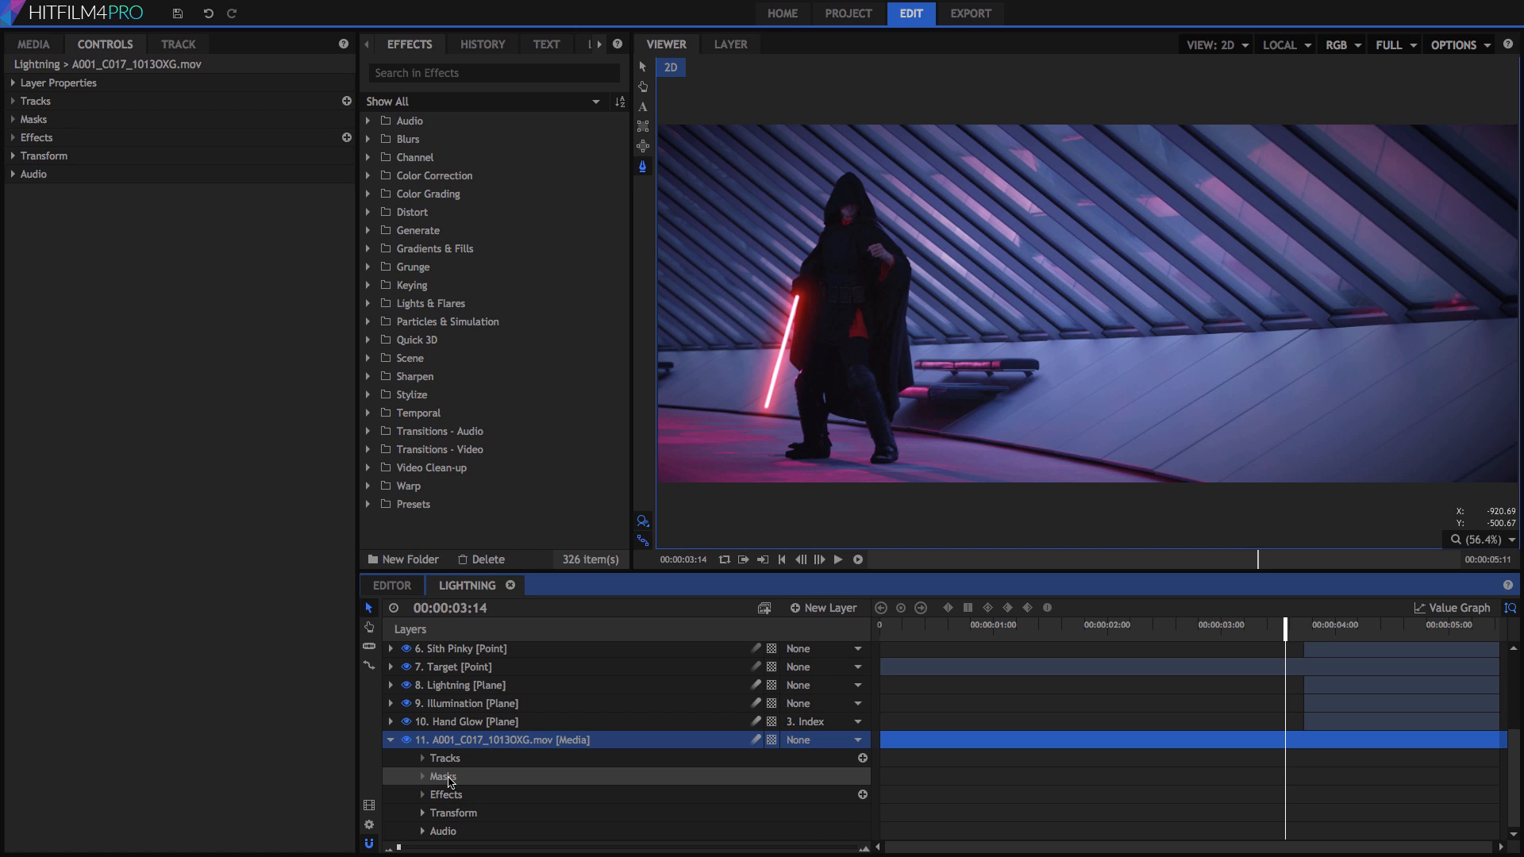
{"action": "scroll", "coordinate": [445, 778], "scroll_direction": "up", "scroll_amount": 3}
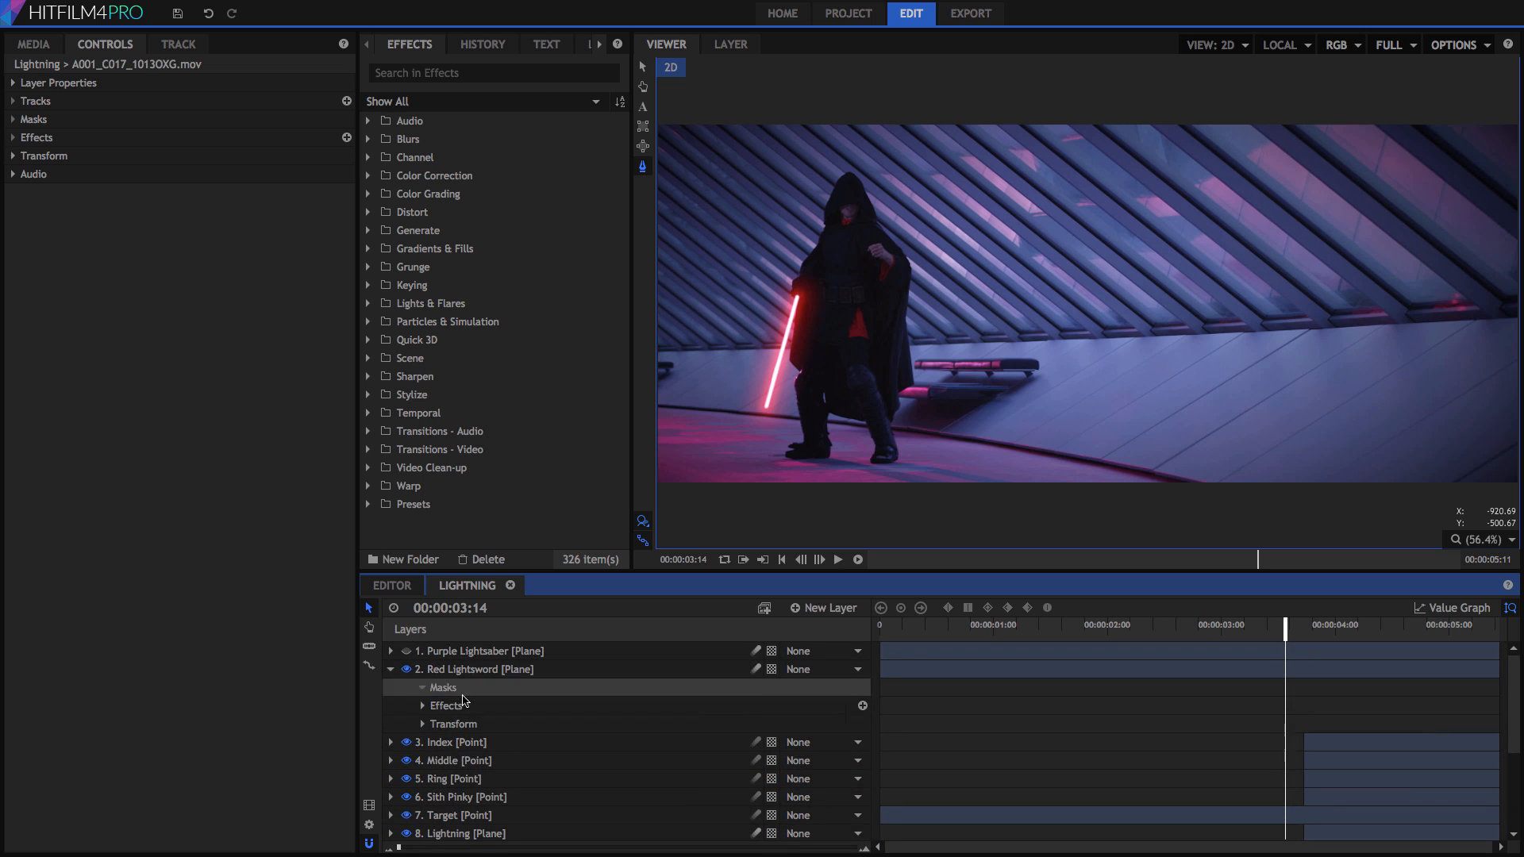
Step: Draw a four-point mask across the middle of the blade on the Red Lightsword layer
{"action": "left_click", "coordinate": [473, 671]}
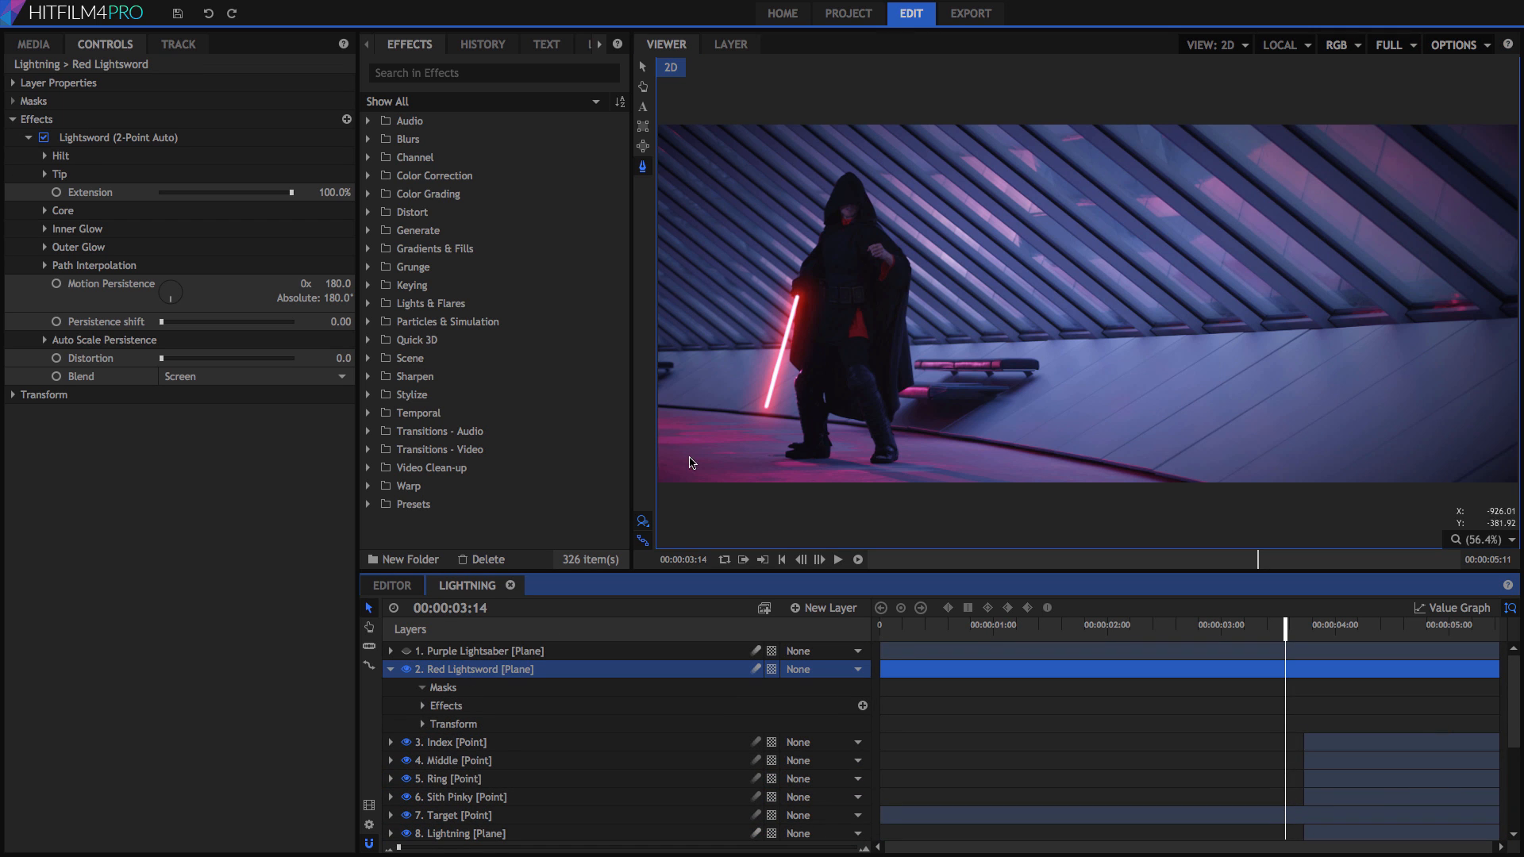
{"action": "left_click", "coordinate": [779, 321]}
{"action": "left_click", "coordinate": [819, 331]}
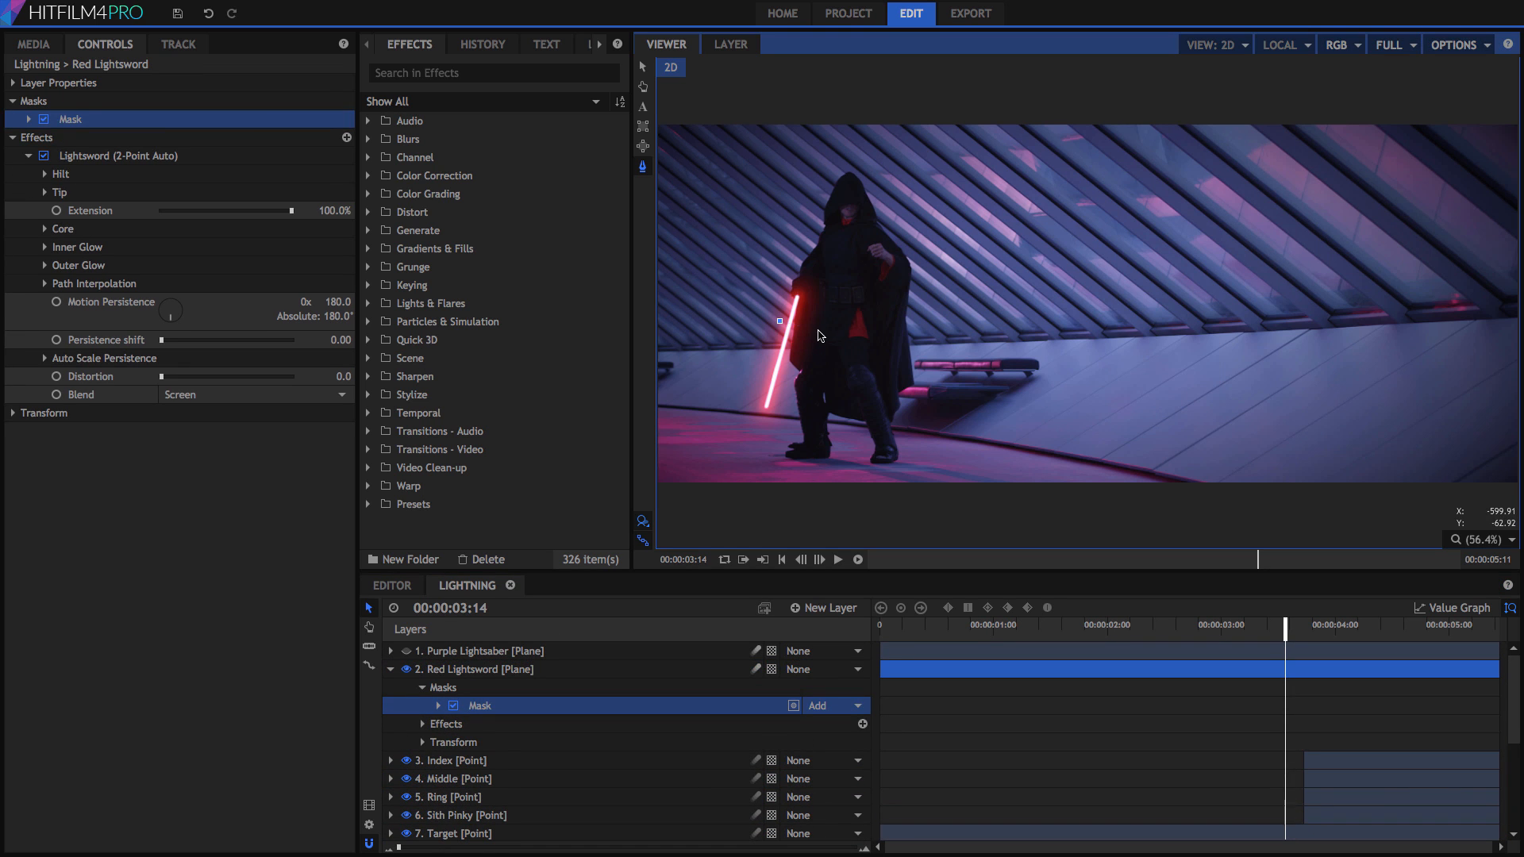
{"action": "left_click", "coordinate": [805, 386]}
{"action": "left_click", "coordinate": [745, 358]}
{"action": "left_click", "coordinate": [779, 322]}
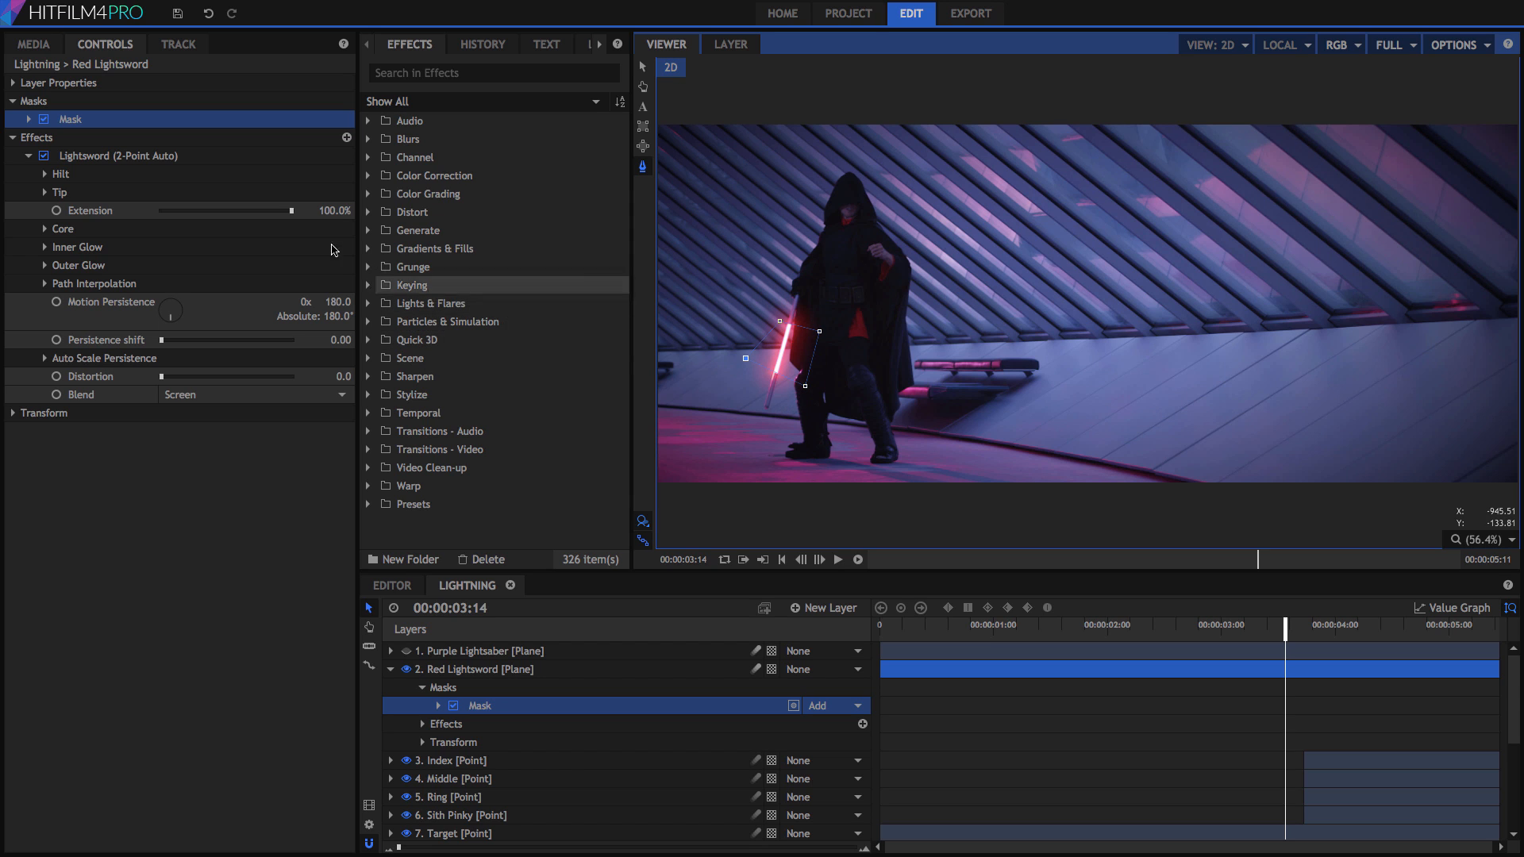
Step: Keep the new Red Lightsword mask's blend at Add and invert the mask
{"action": "left_click", "coordinate": [29, 119]}
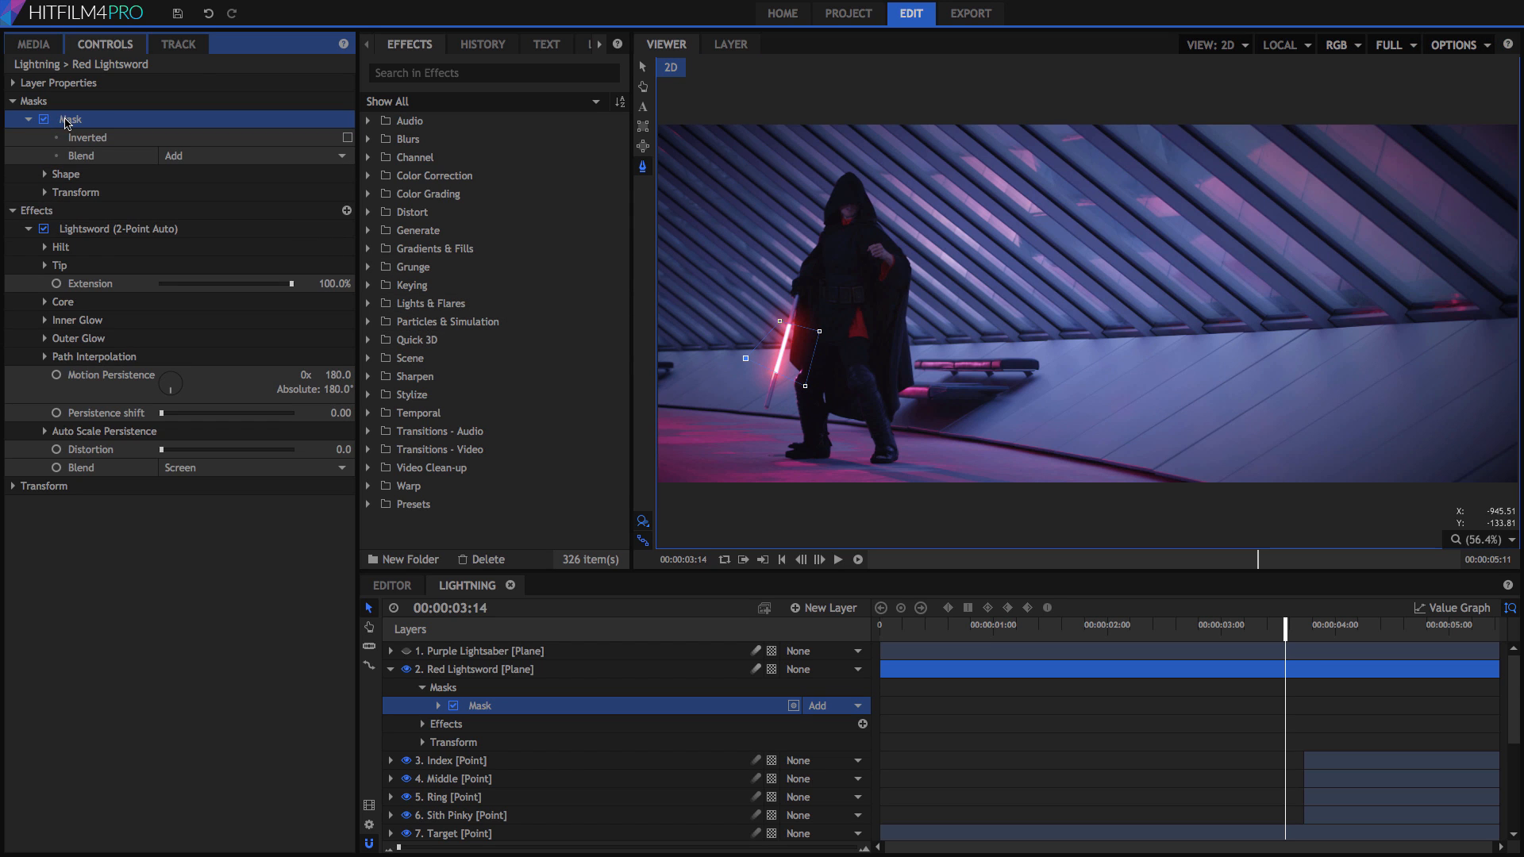
{"action": "left_click", "coordinate": [193, 156]}
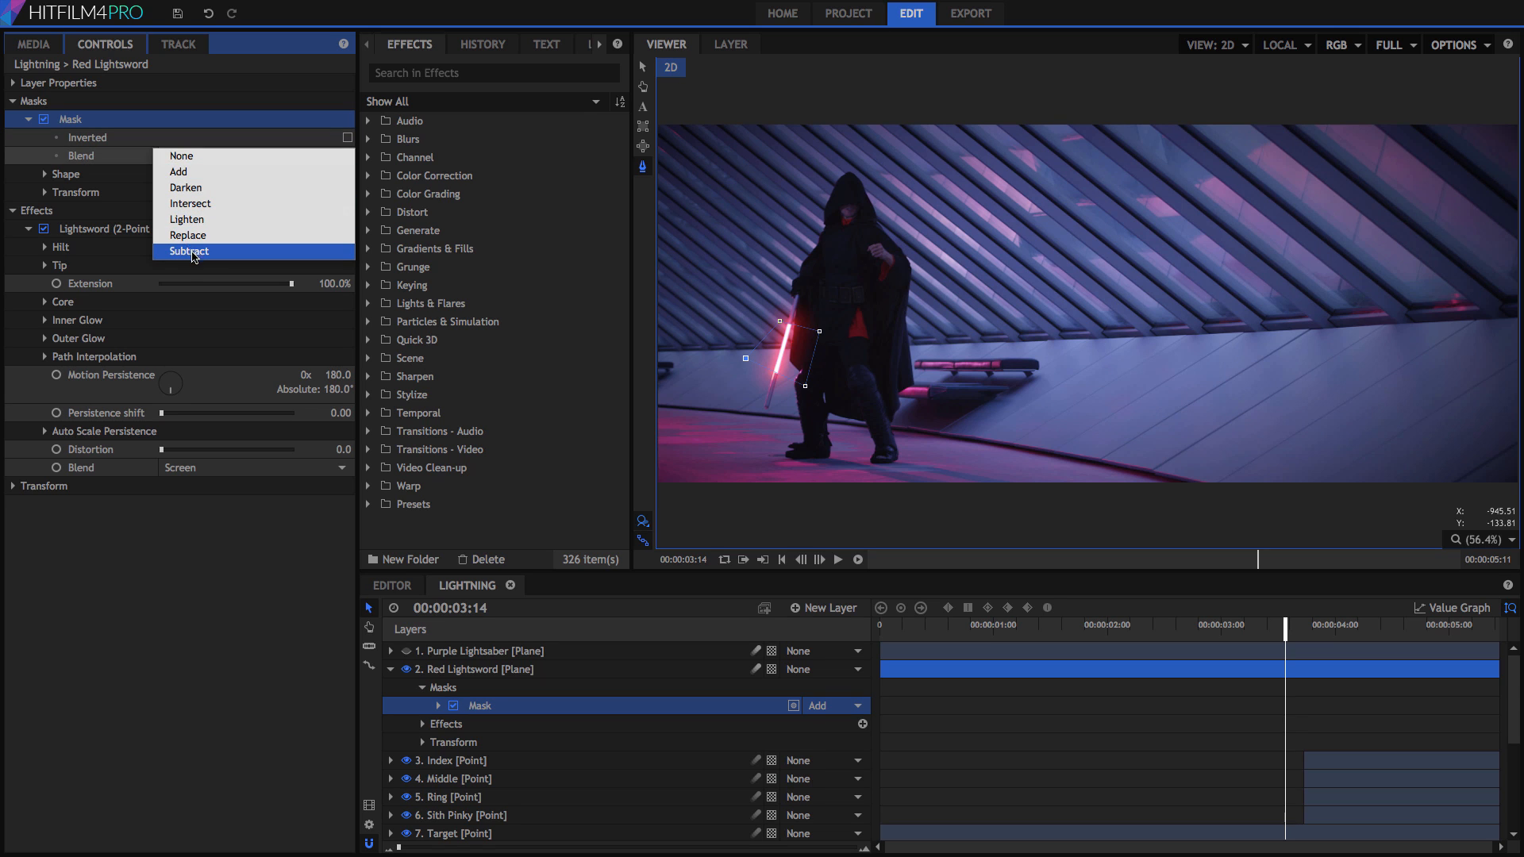
{"action": "left_click", "coordinate": [186, 171]}
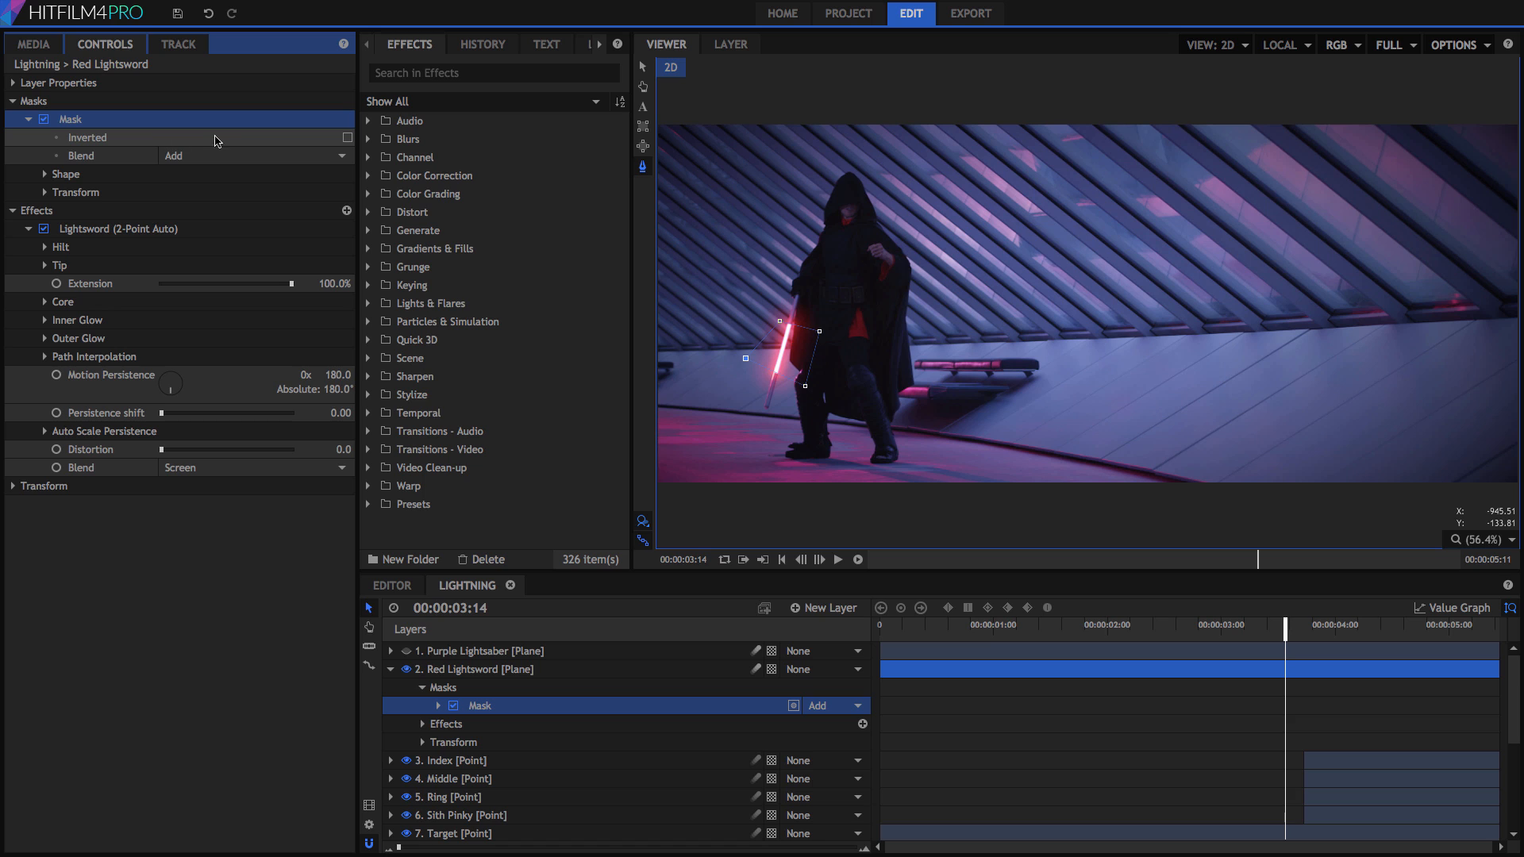
{"action": "left_click", "coordinate": [347, 139]}
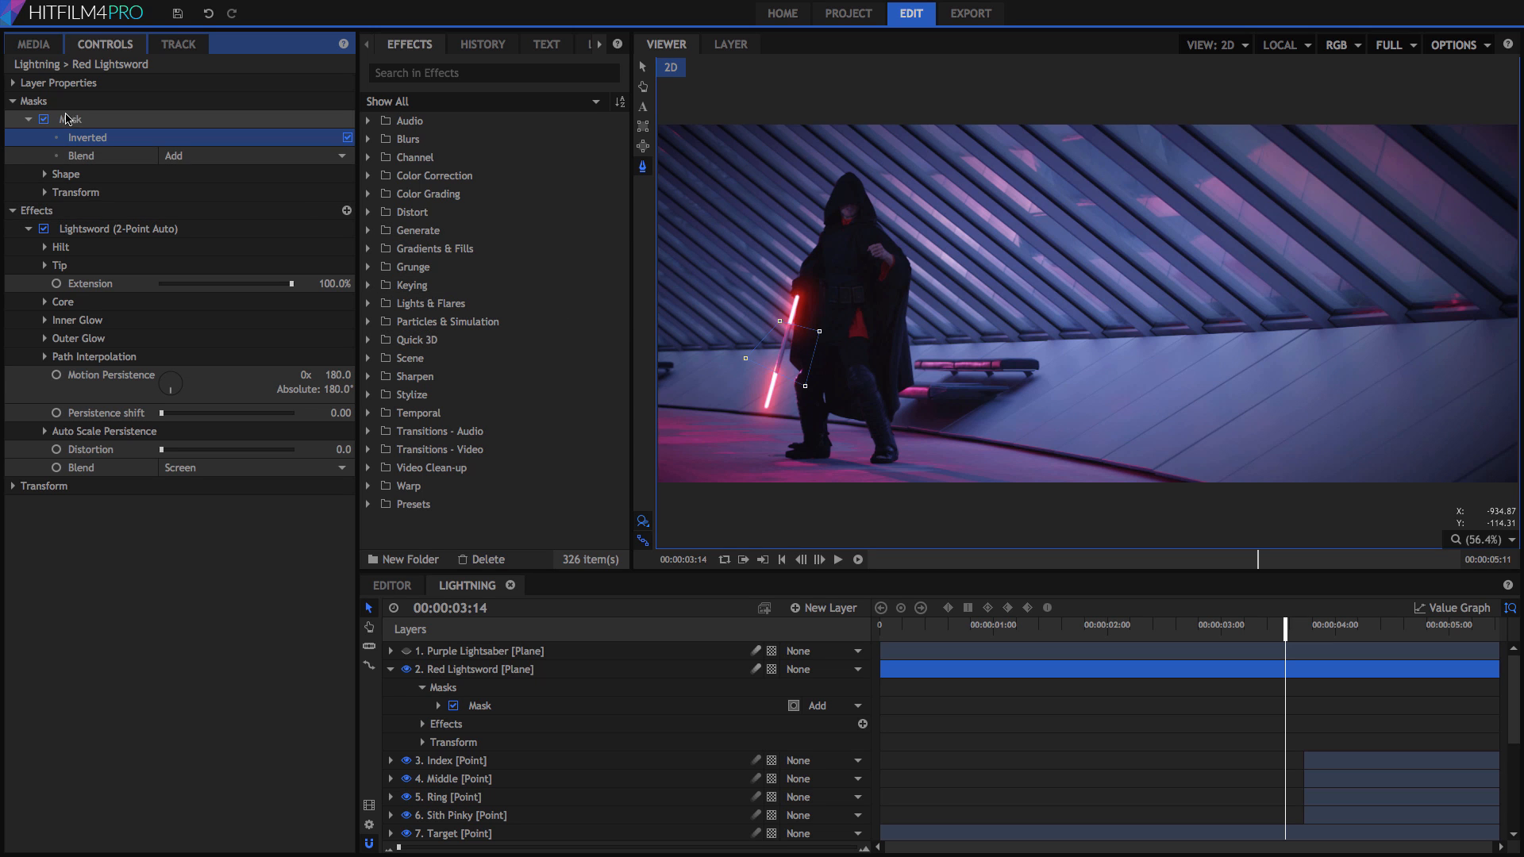
Step: Replace the Red Lightsword's hand-drawn mask with a copy of the Purple Lightsaber layer's Subtract mask
{"action": "left_click", "coordinate": [67, 119]}
{"action": "key", "text": "Delete"}
{"action": "left_click", "coordinate": [390, 651]}
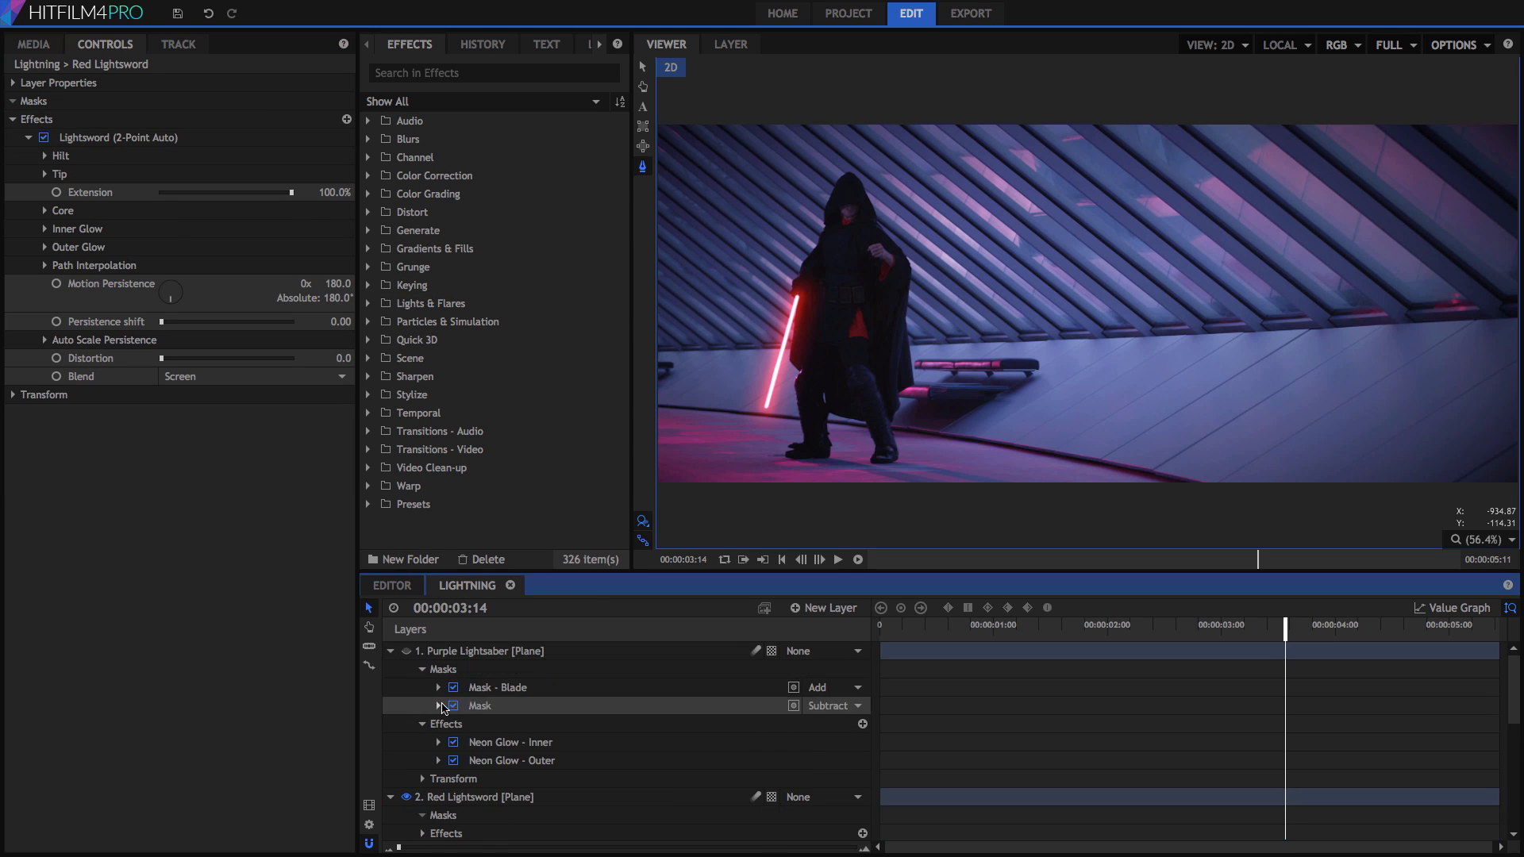
{"action": "right_click", "coordinate": [442, 706]}
{"action": "left_click", "coordinate": [522, 615]}
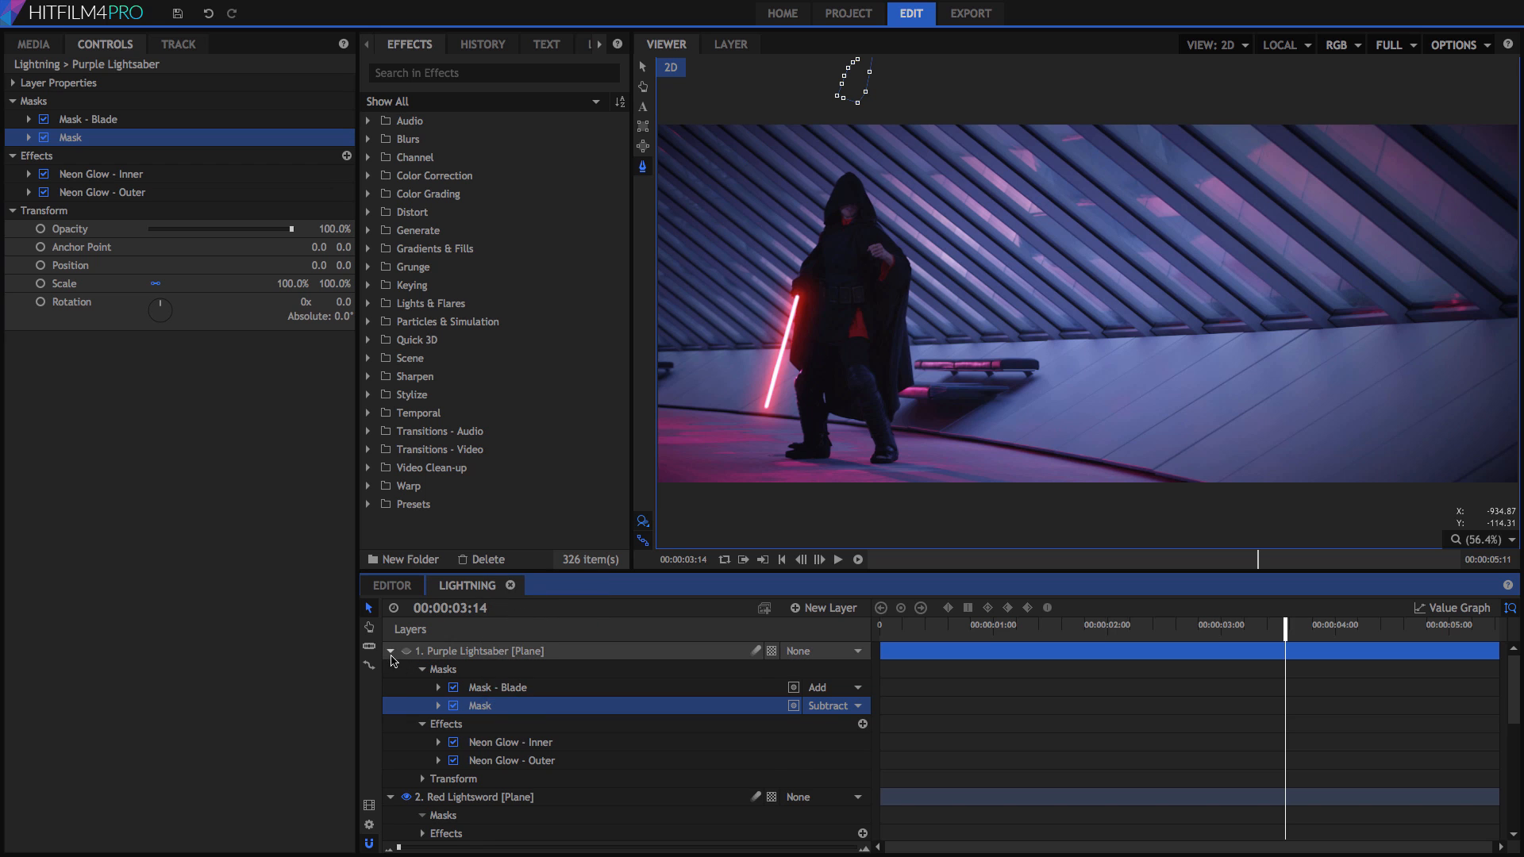
{"action": "left_click", "coordinate": [391, 651]}
{"action": "right_click", "coordinate": [445, 687]}
{"action": "left_click", "coordinate": [469, 698]}
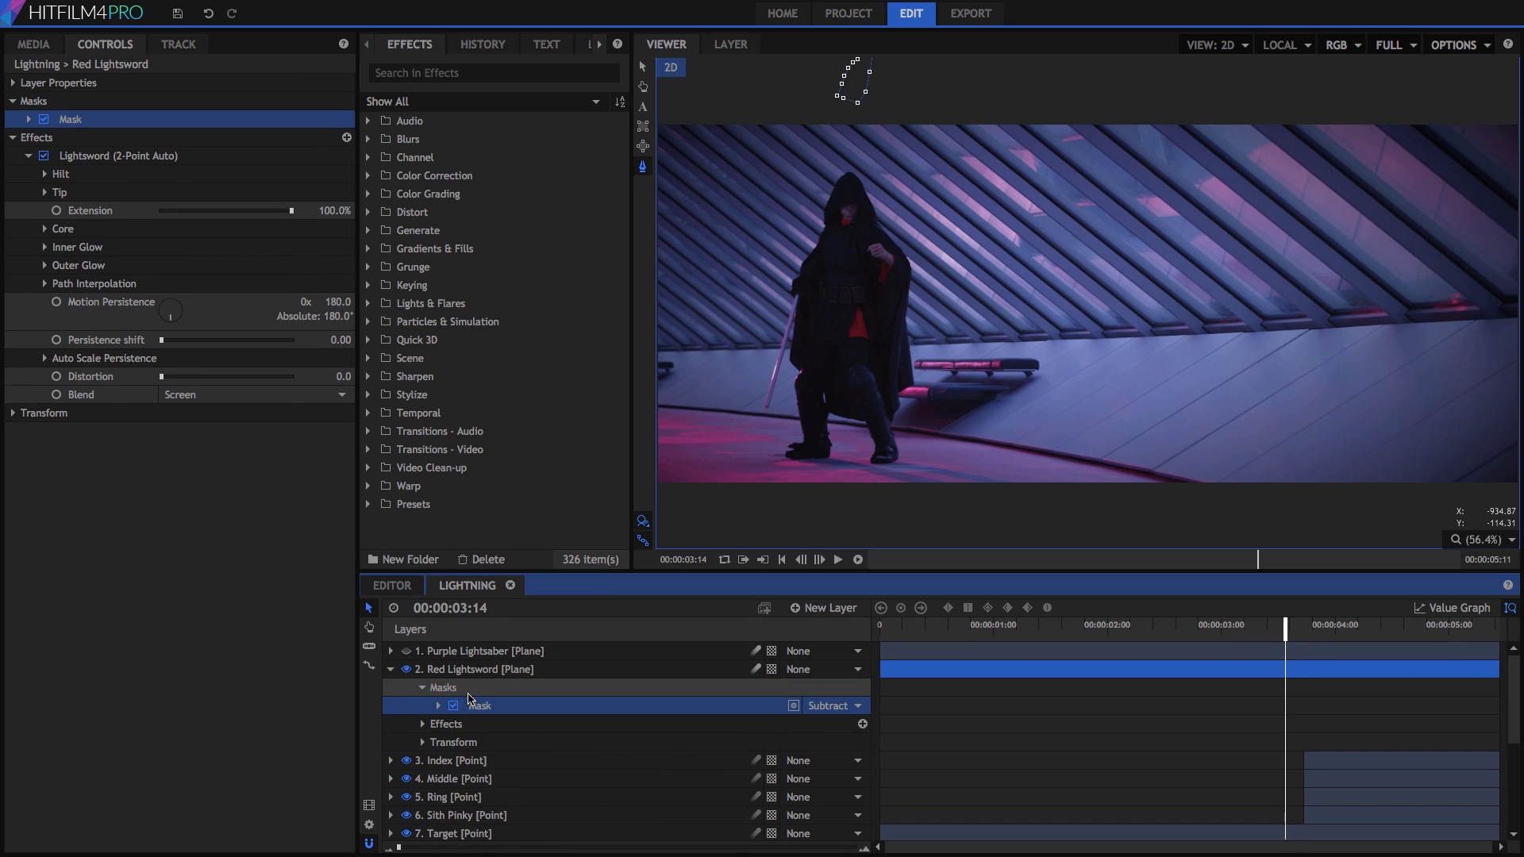
Step: Open the blend options of the pasted mask on the Red Lightsword layer
{"action": "left_click", "coordinate": [29, 119]}
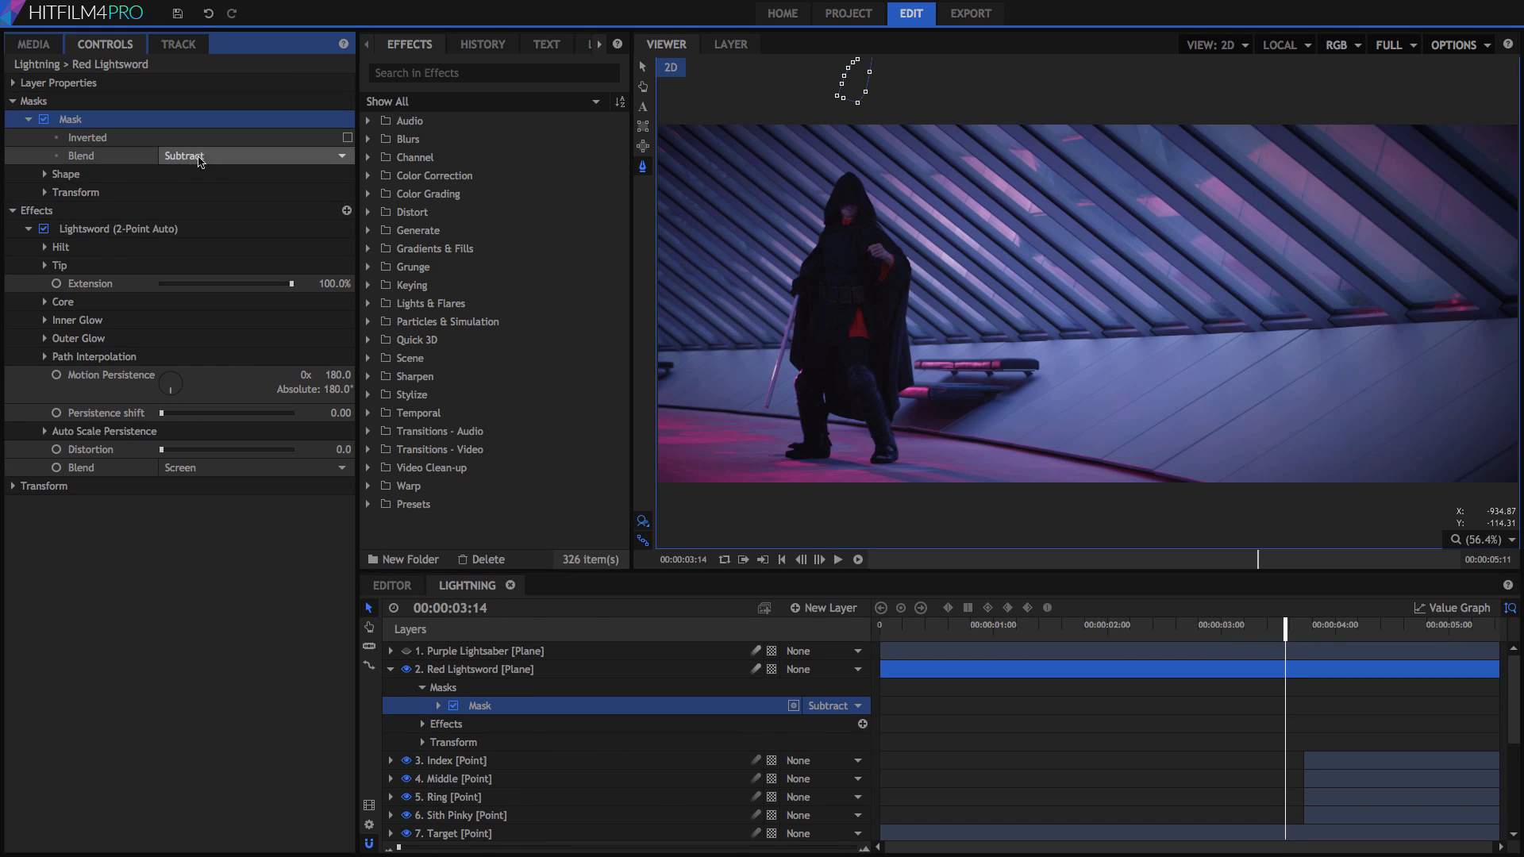
{"action": "left_click", "coordinate": [200, 159]}
{"action": "left_click", "coordinate": [203, 157]}
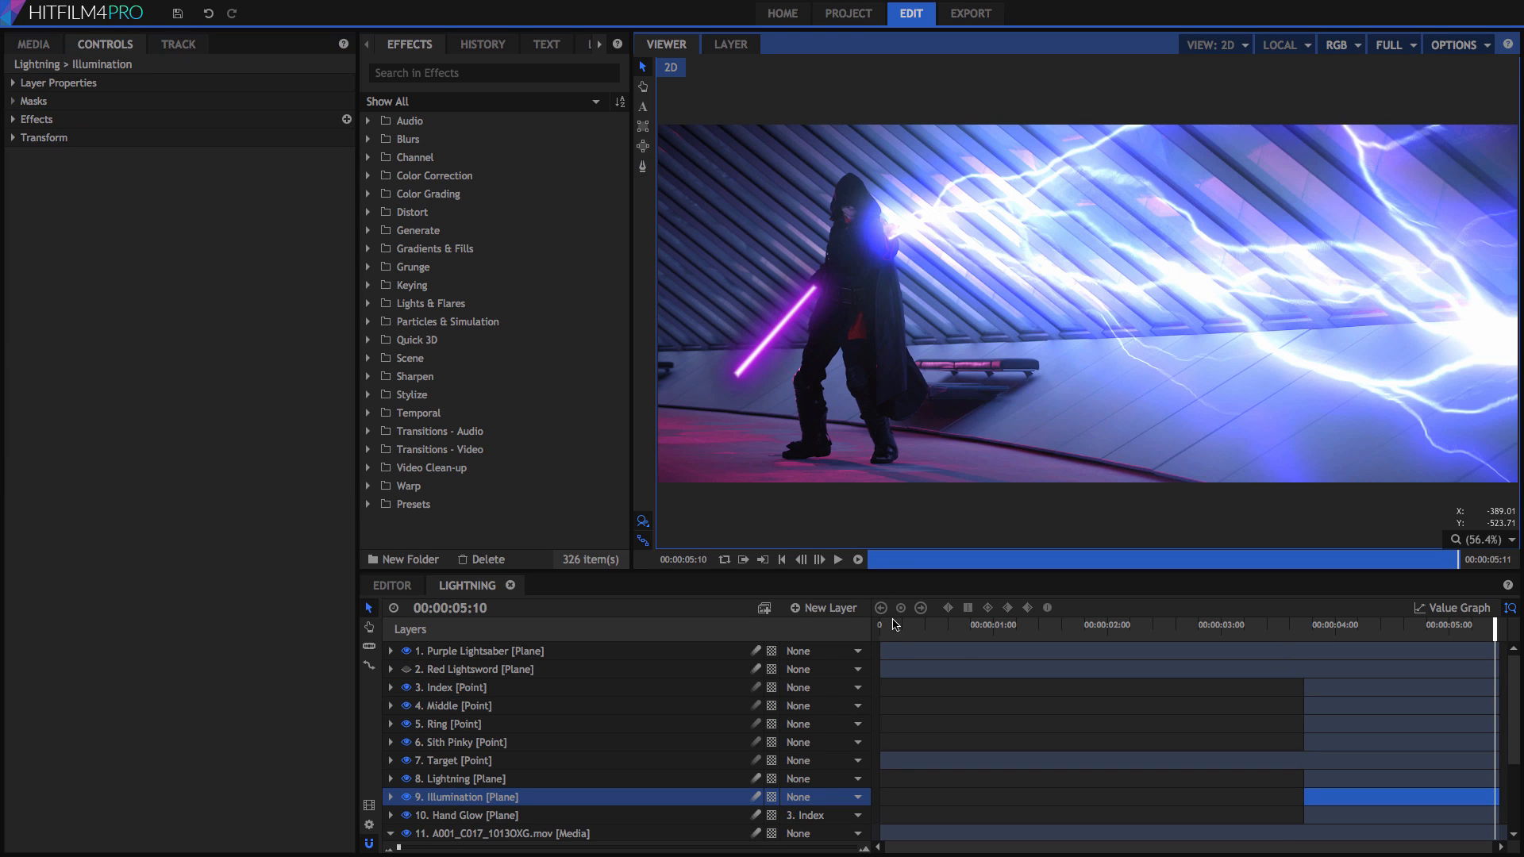
Step: Play the shot from the first frame with the purple blade, and again with only the Red Lightsword layer shown
{"action": "left_click_drag", "start_coordinate": [894, 624], "coordinate": [880, 625]}
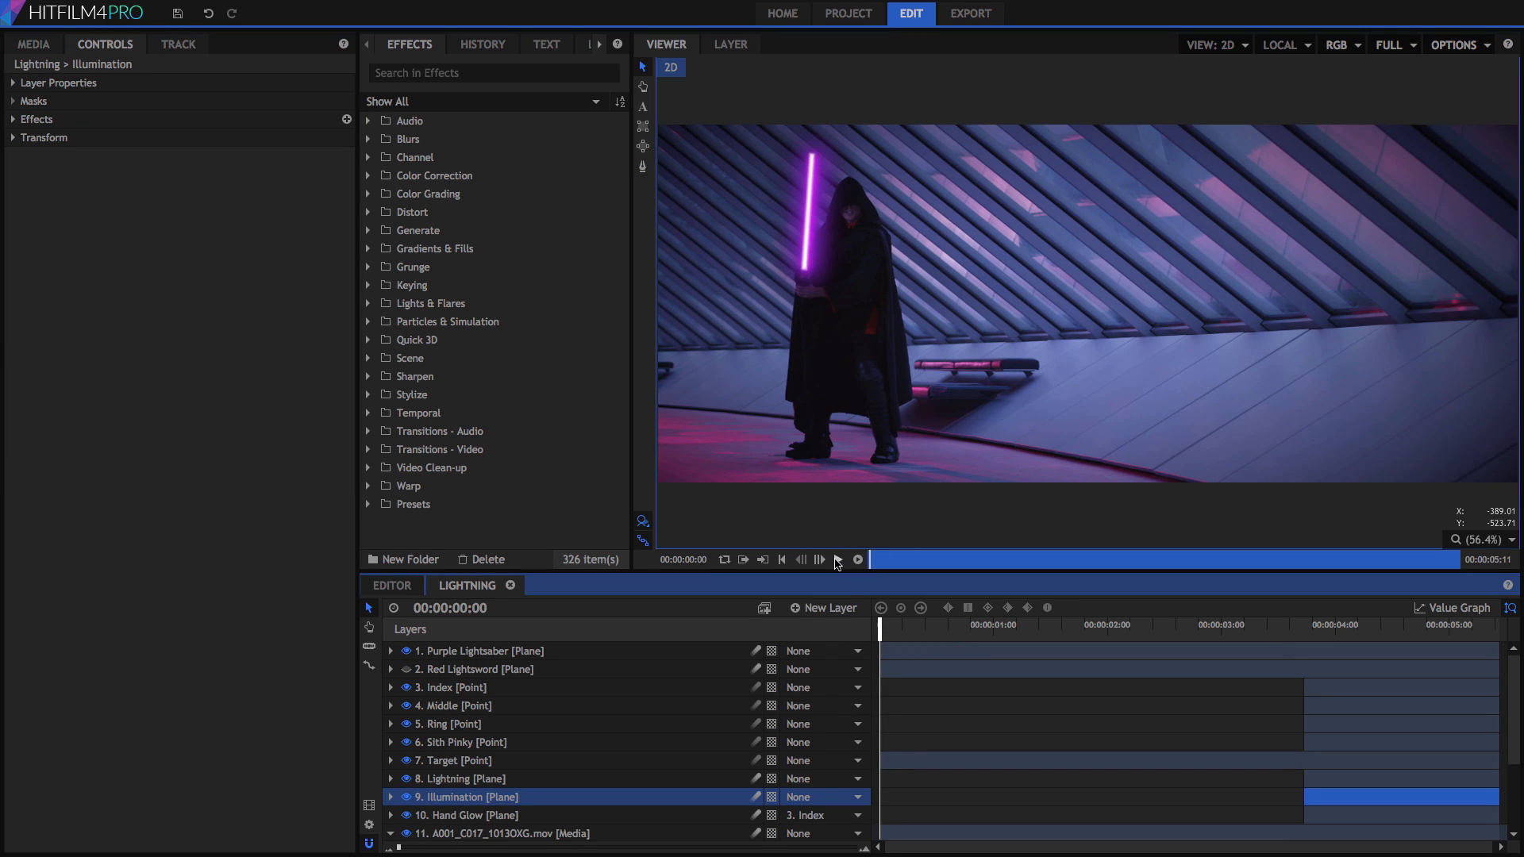
{"action": "left_click", "coordinate": [837, 561]}
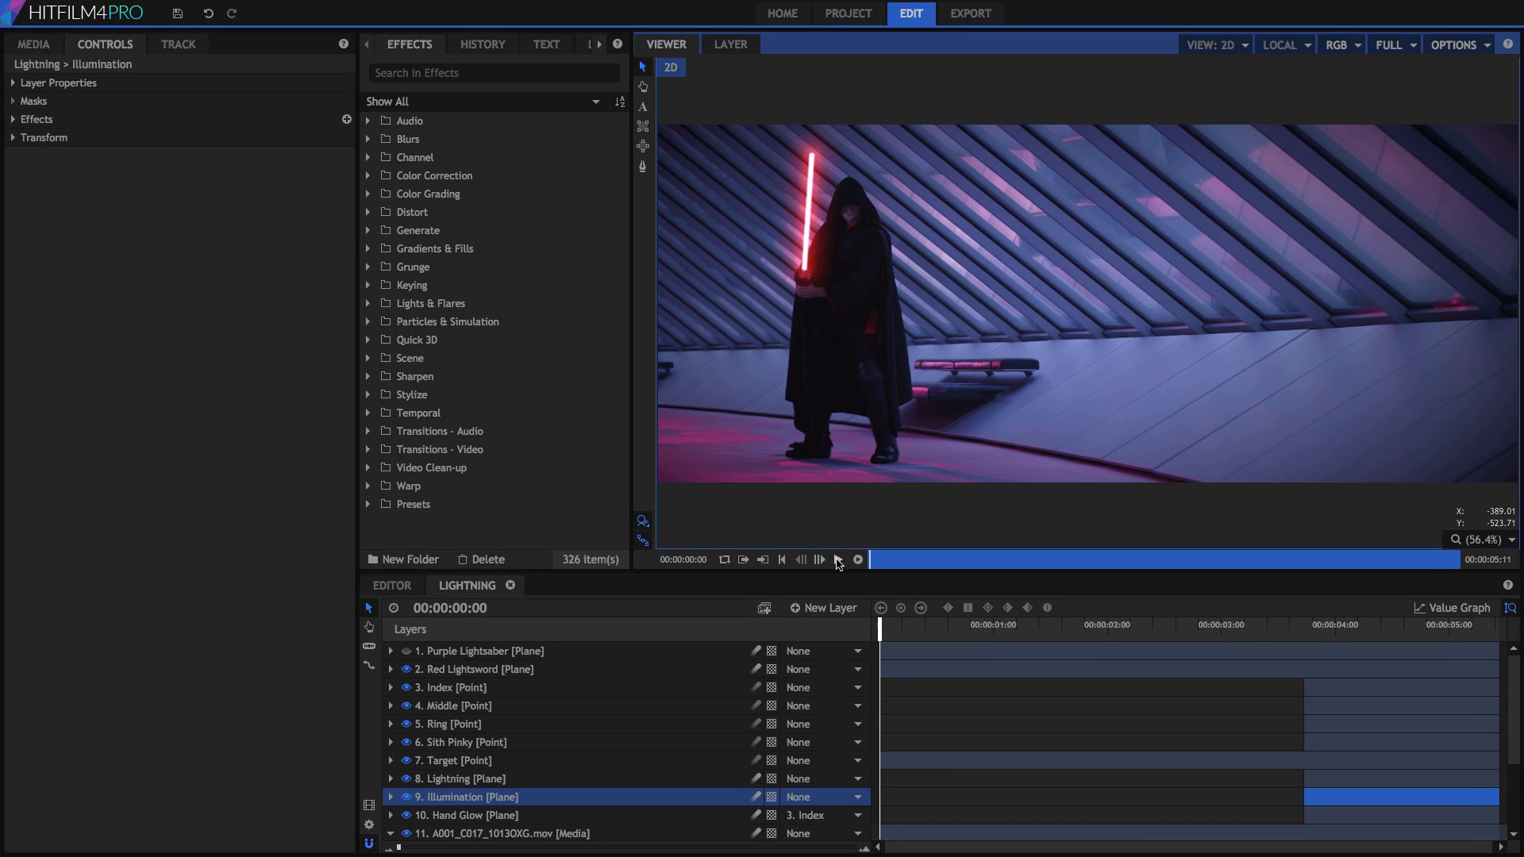
{"action": "left_click", "coordinate": [835, 560]}
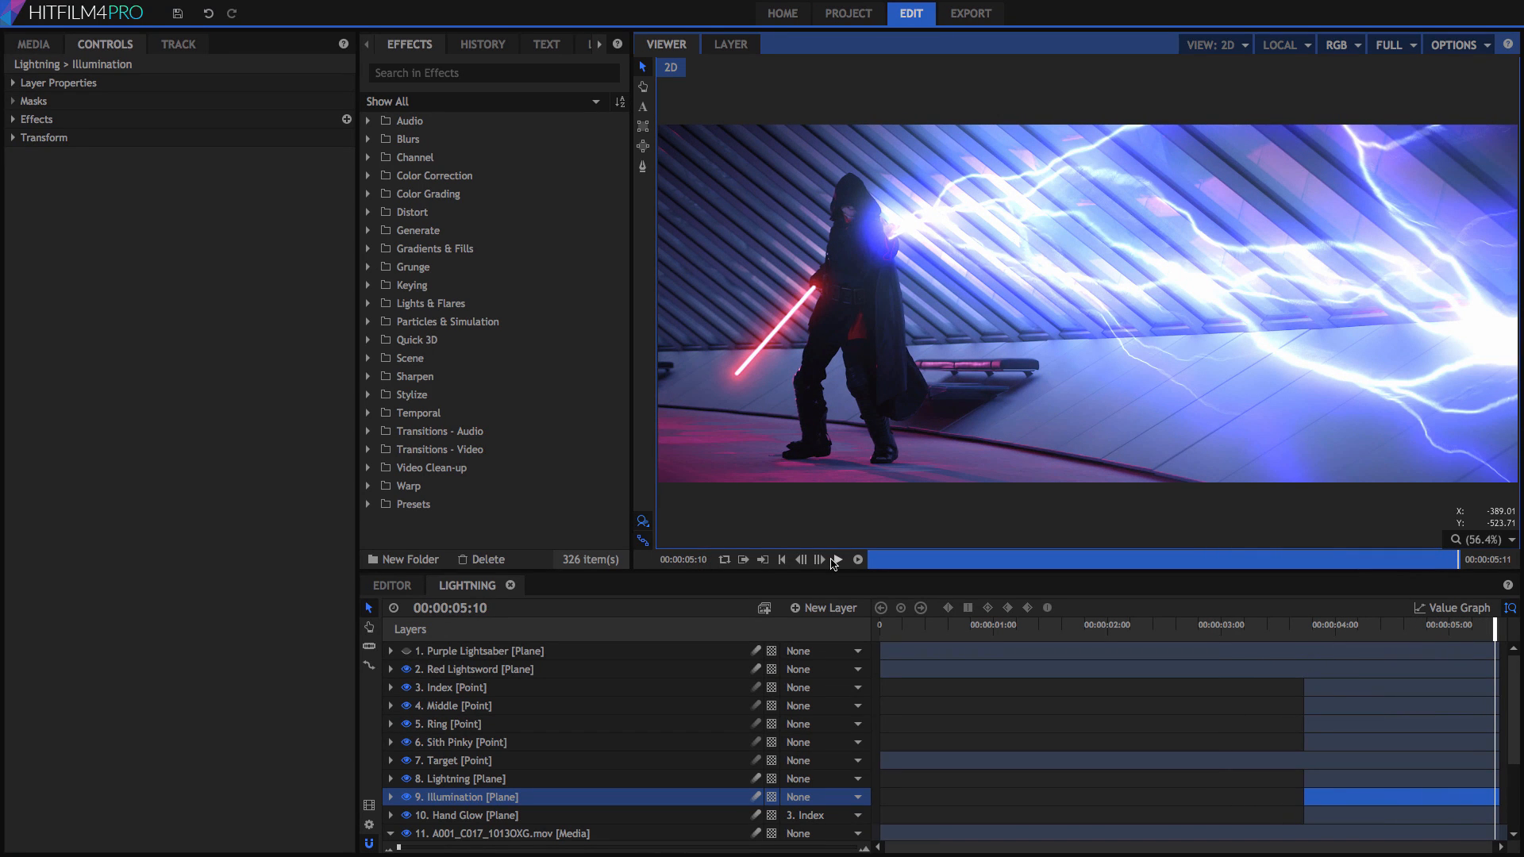
Step: Return to the first frame and hide the Red Lightsword layer
{"action": "left_click_drag", "start_coordinate": [1007, 635], "coordinate": [879, 633]}
{"action": "left_click", "coordinate": [406, 671]}
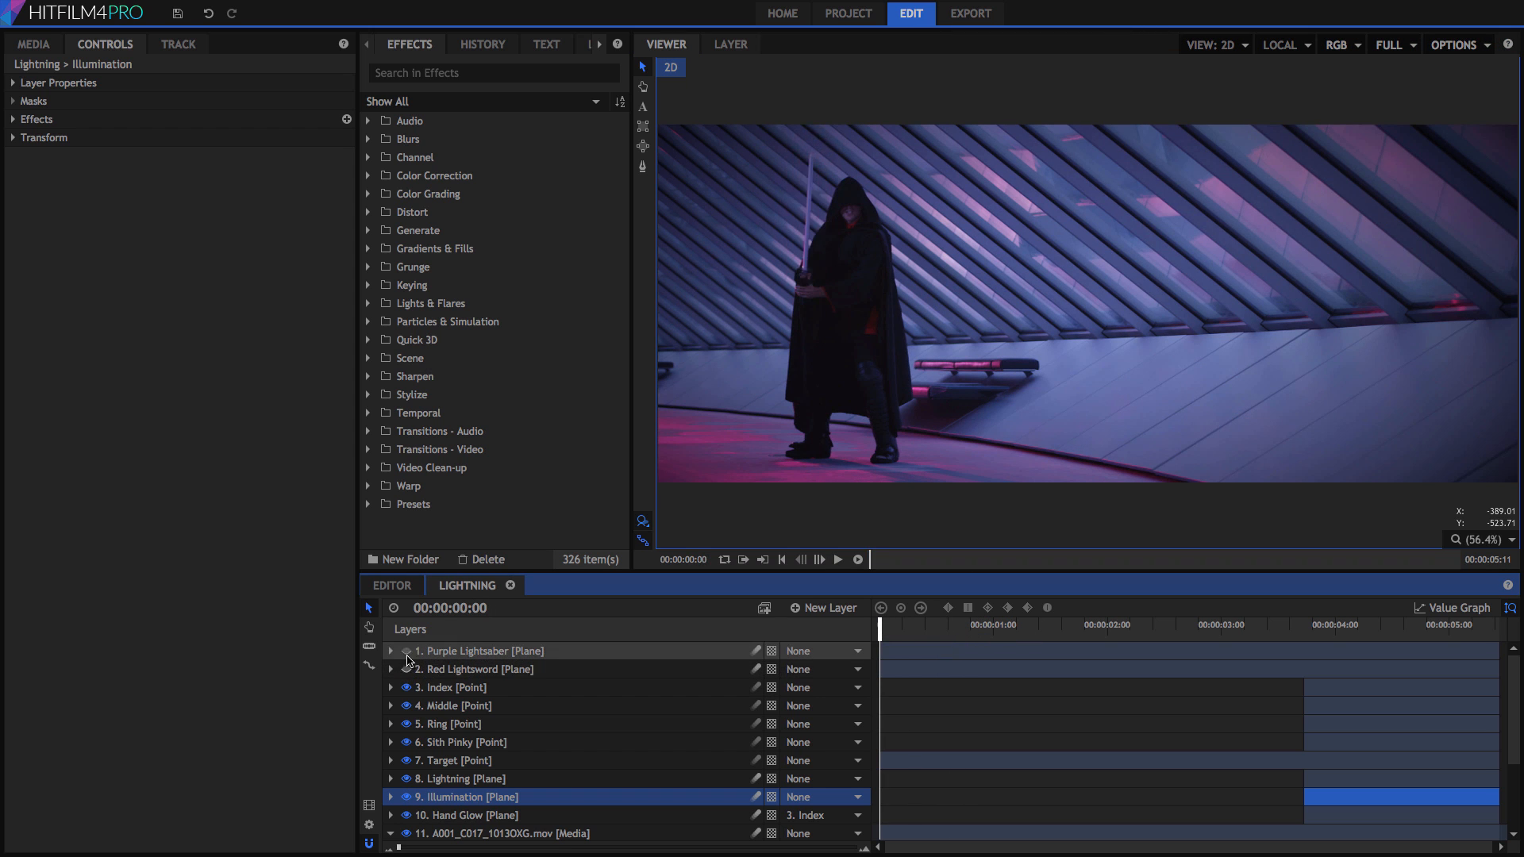